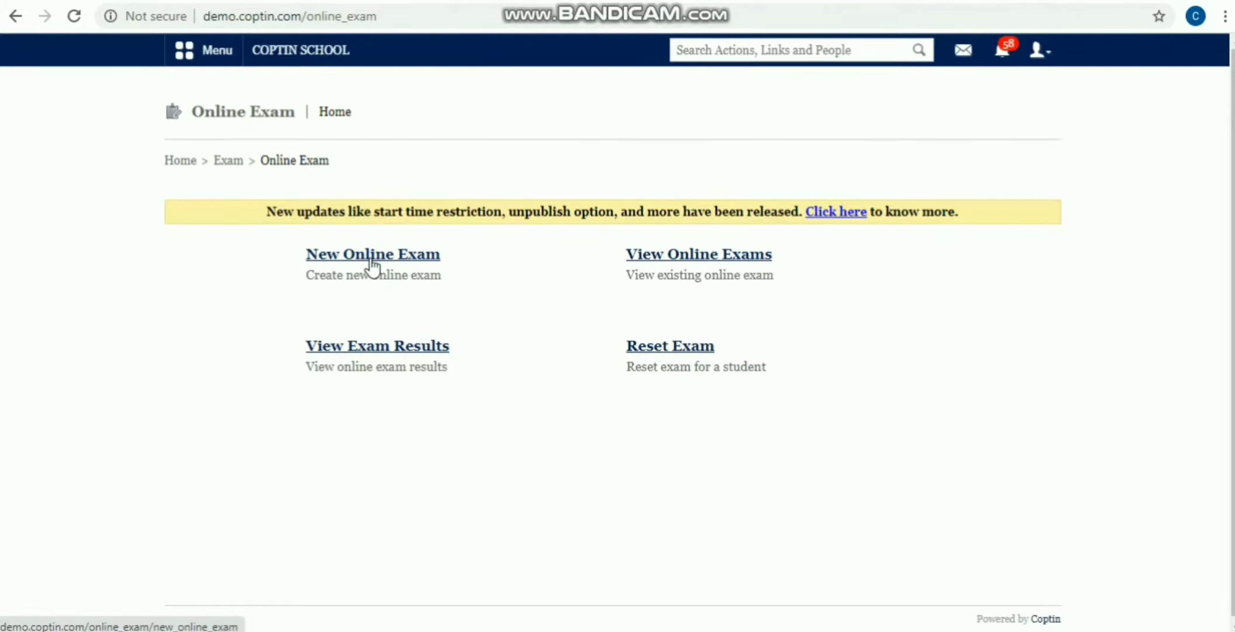
# Step: Start a new online exam named 'Class Test'
pyautogui.click(371, 262)
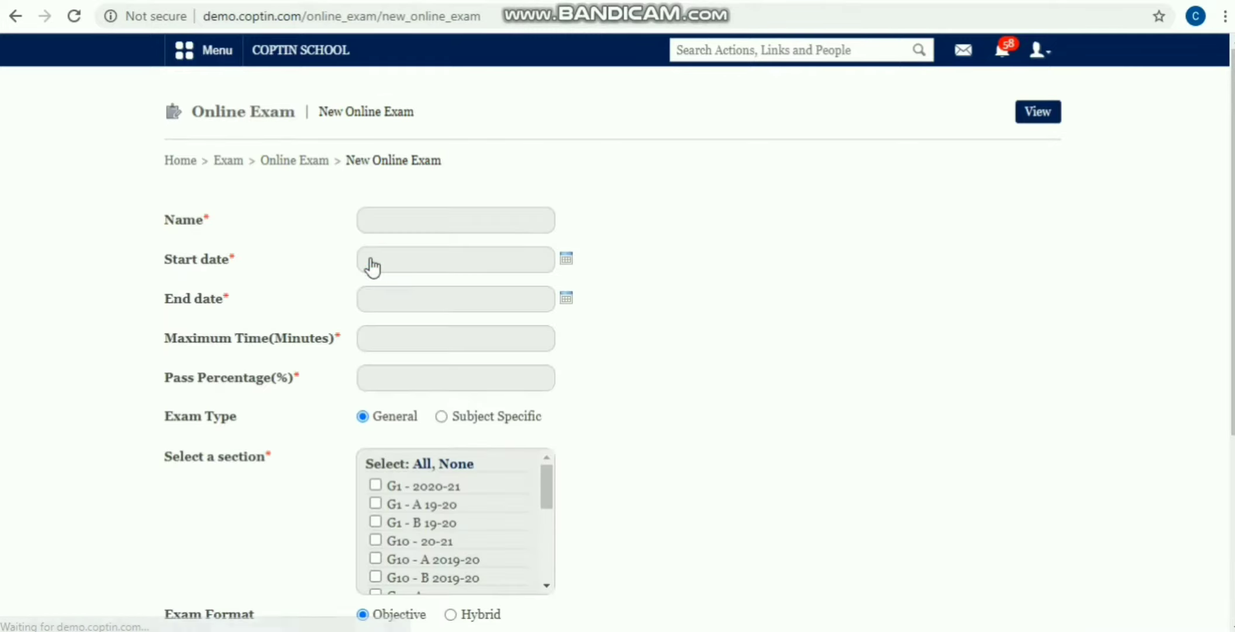
pyautogui.click(373, 232)
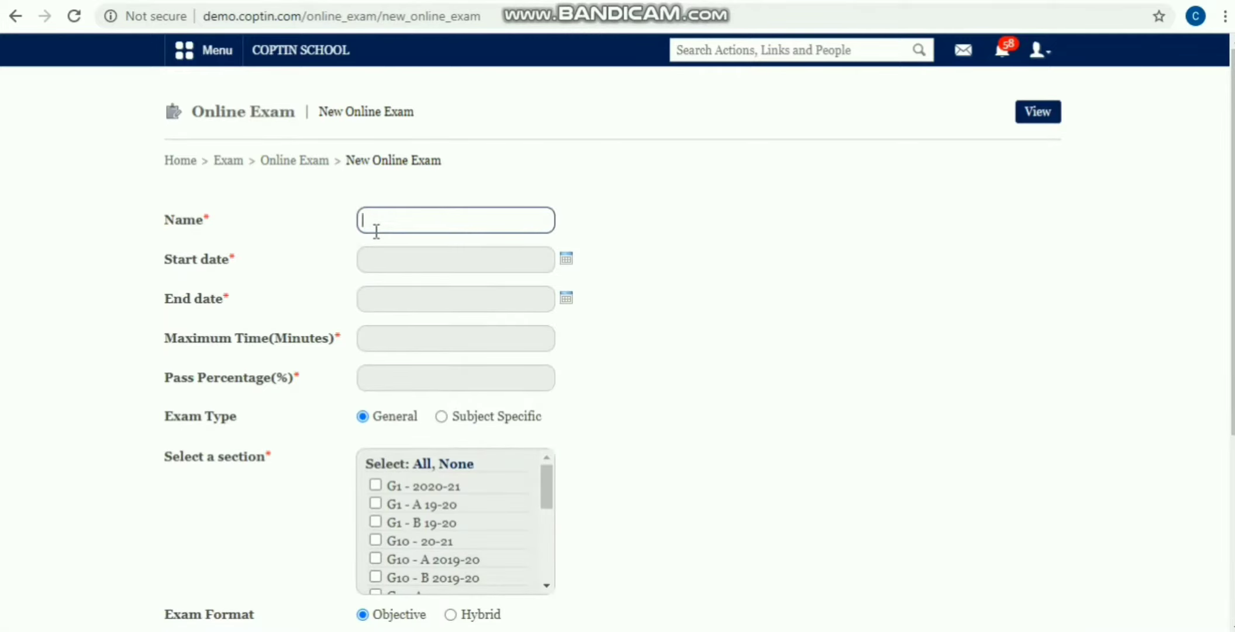
pyautogui.write('Class Test')
# Step: Set the exam start to 05 July 2020, 11:10 AM
pyautogui.click(566, 262)
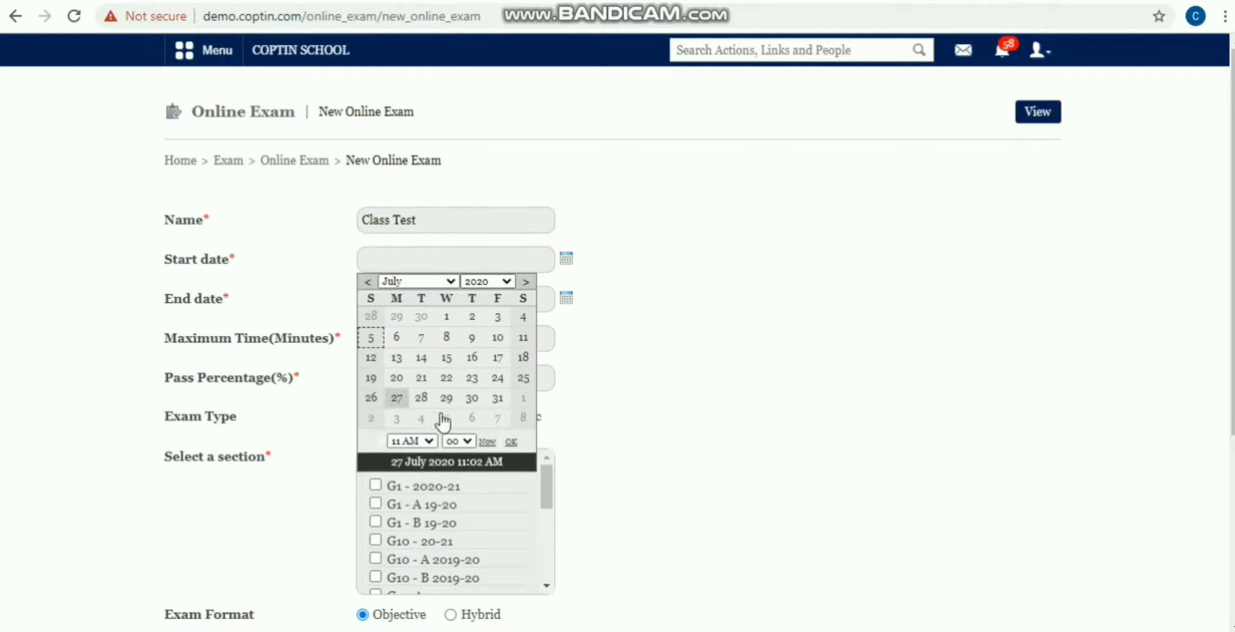
pyautogui.click(371, 337)
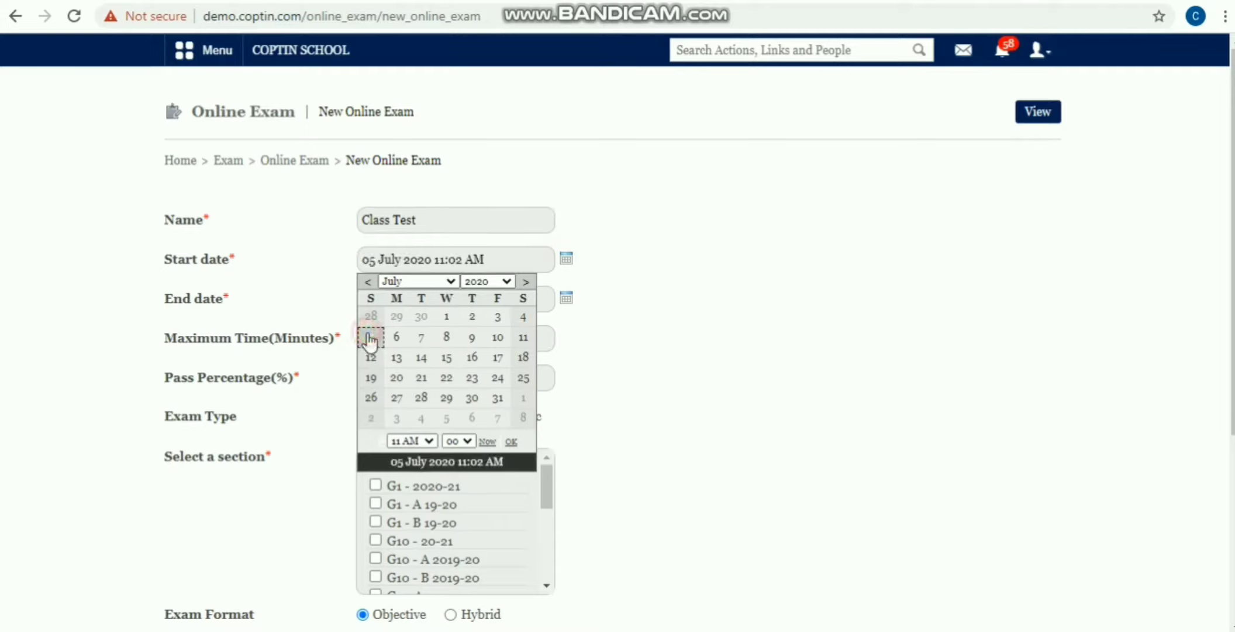
pyautogui.click(468, 441)
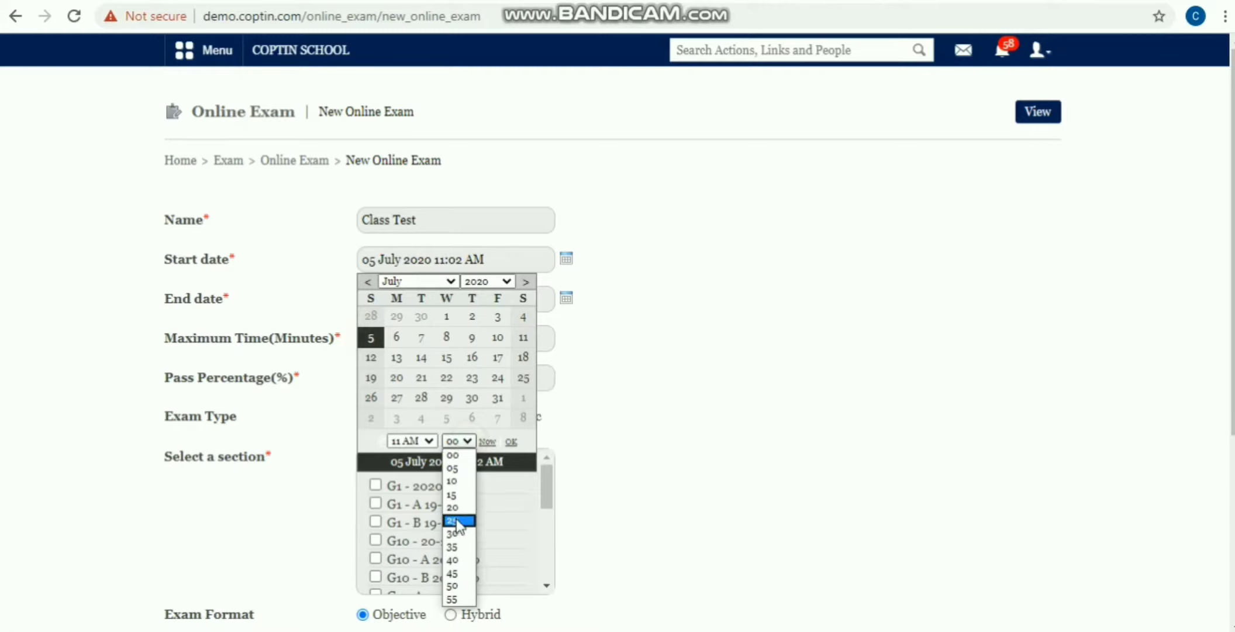
pyautogui.click(459, 468)
pyautogui.click(468, 442)
pyautogui.click(459, 508)
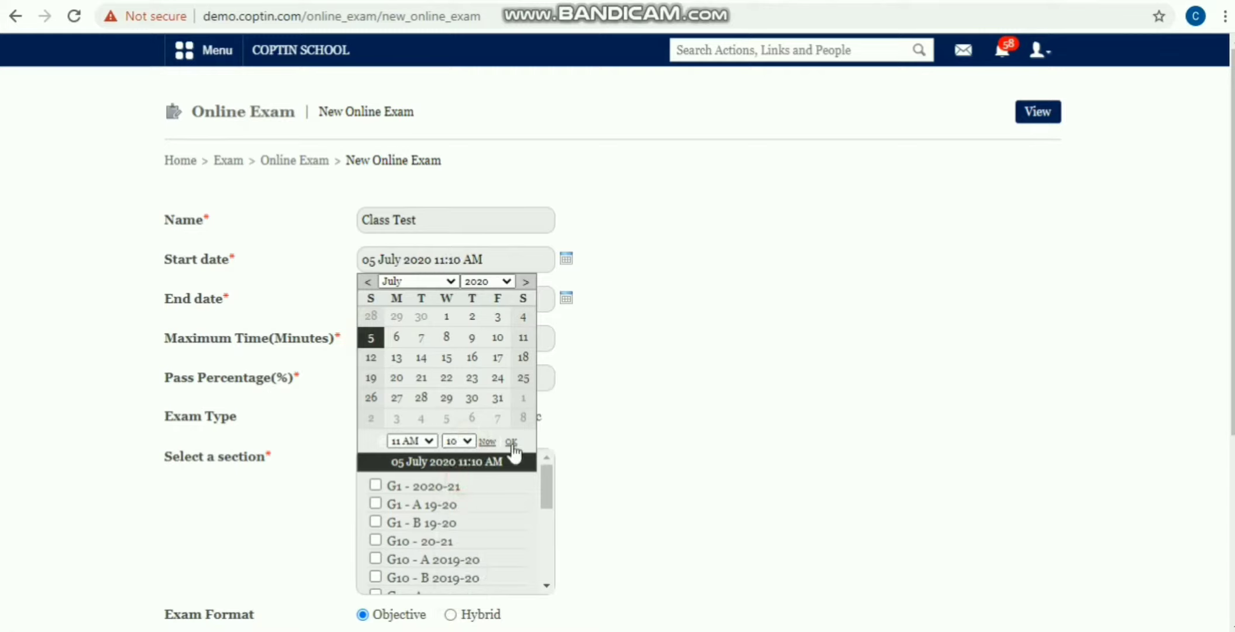
pyautogui.click(511, 442)
# Step: Set the exam end to 05 July 2020, 11:20 AM
pyautogui.click(566, 300)
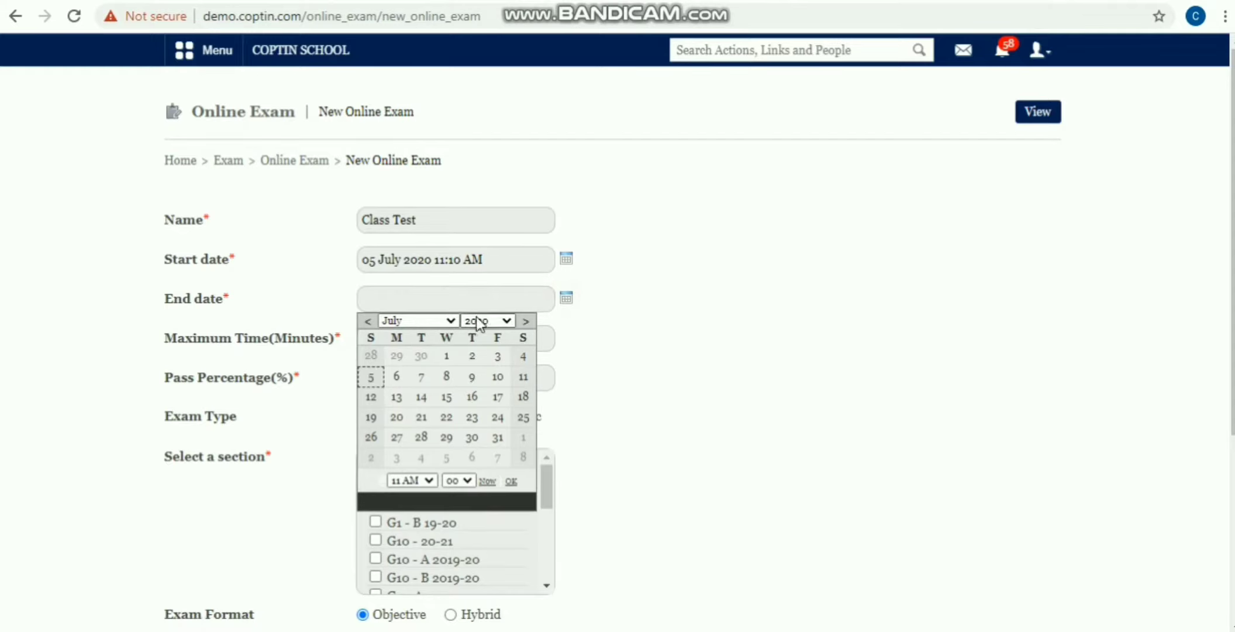
pyautogui.click(371, 377)
pyautogui.click(459, 479)
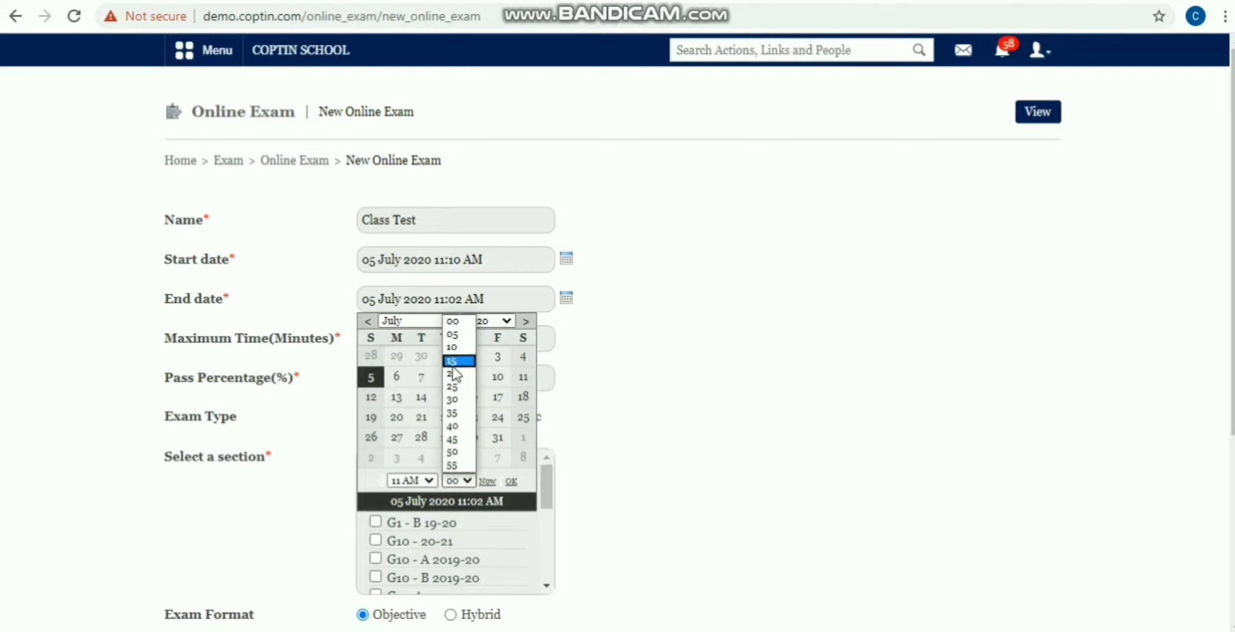
pyautogui.click(452, 363)
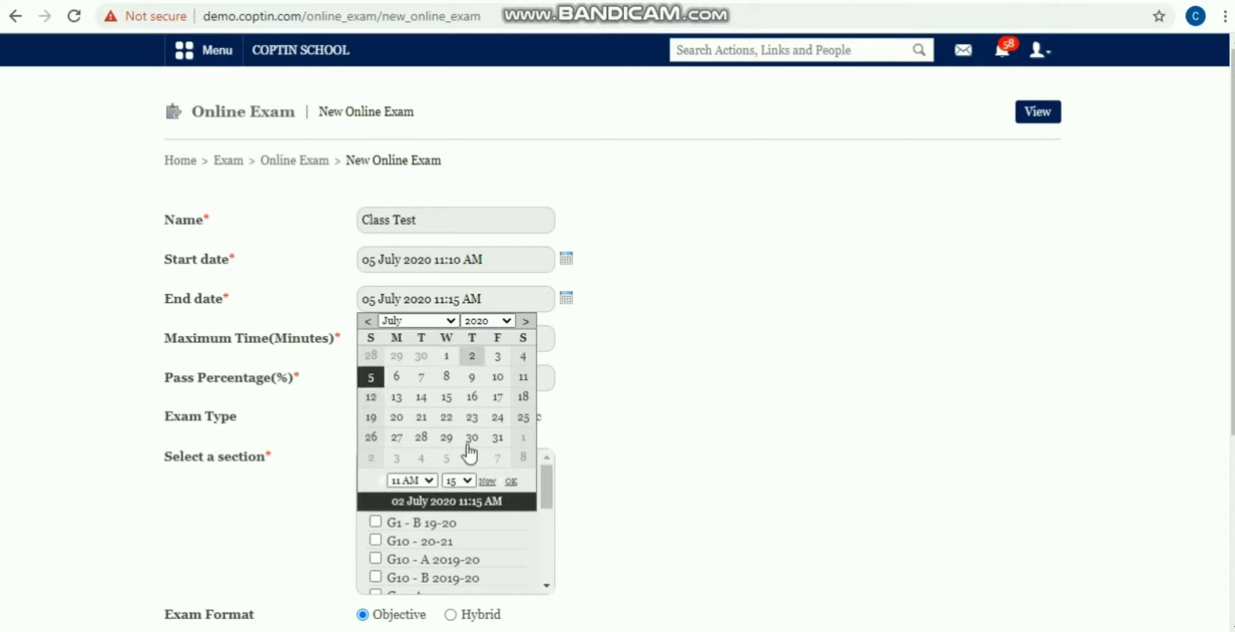
pyautogui.click(459, 480)
pyautogui.click(452, 389)
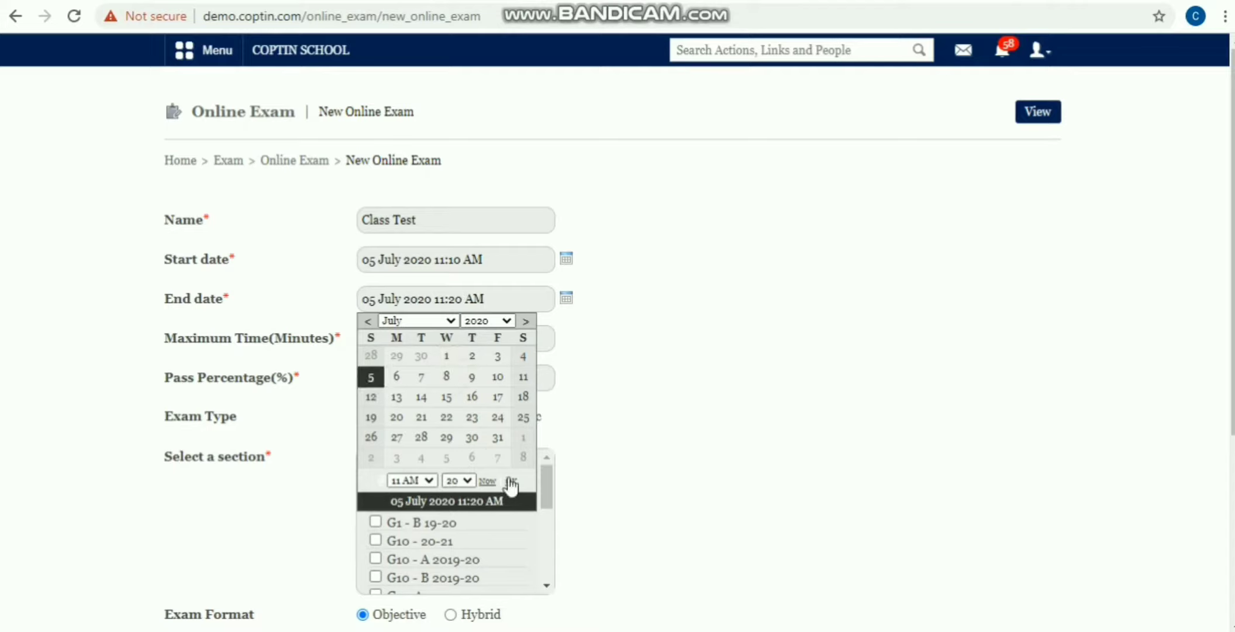
pyautogui.click(511, 483)
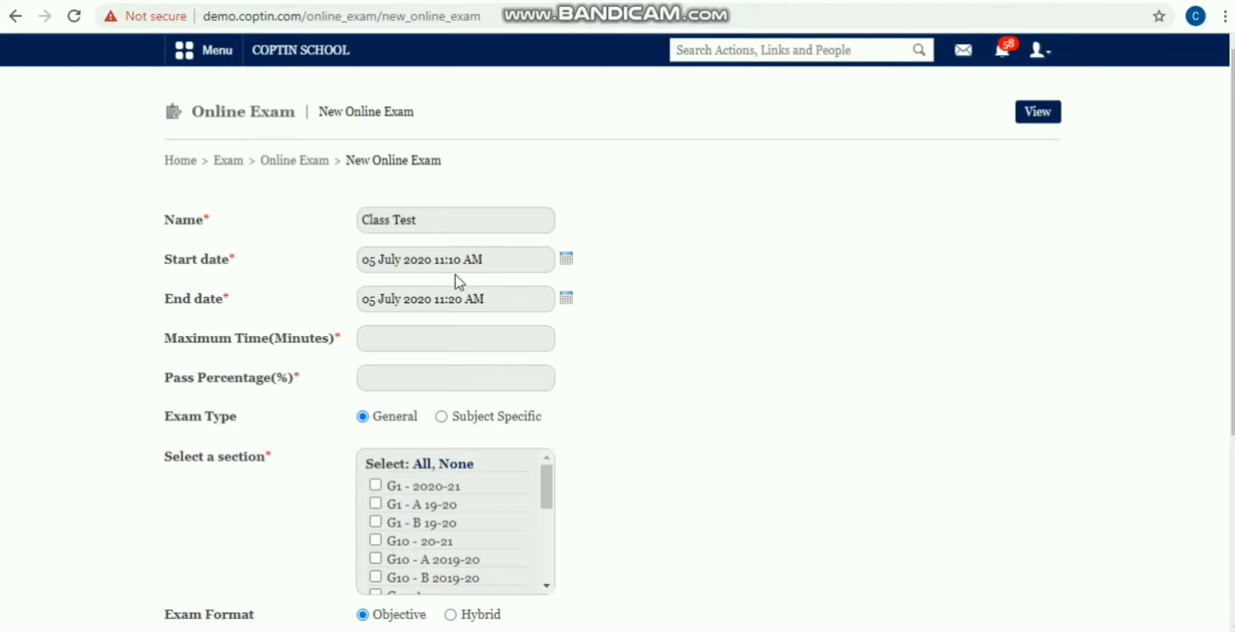
# Step: Enter a maximum time of 10 minutes and a pass percentage of 35
pyautogui.moveTo(435, 259); pyautogui.dragTo(484, 260)
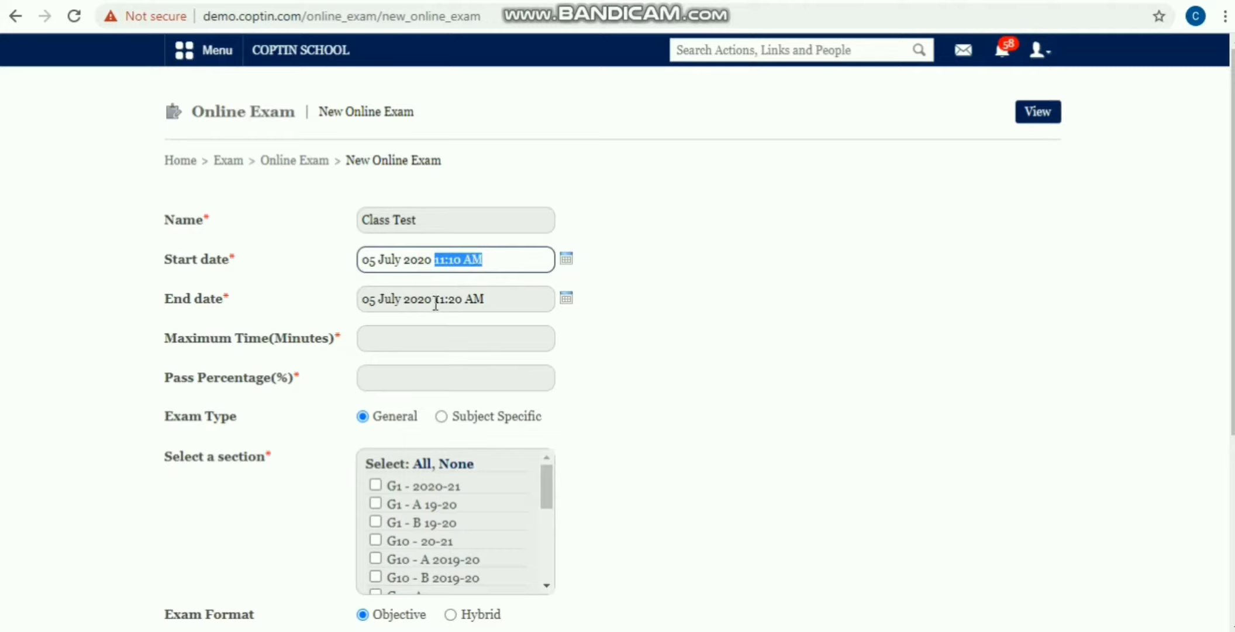
pyautogui.moveTo(435, 299); pyautogui.dragTo(496, 308)
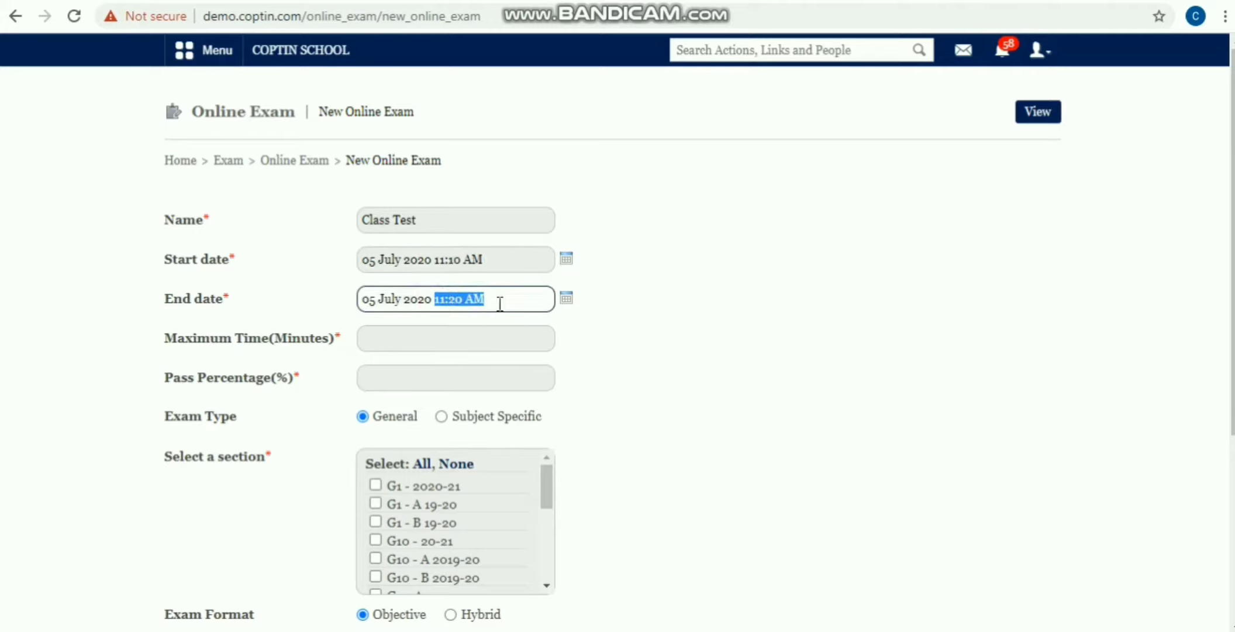
pyautogui.click(694, 288)
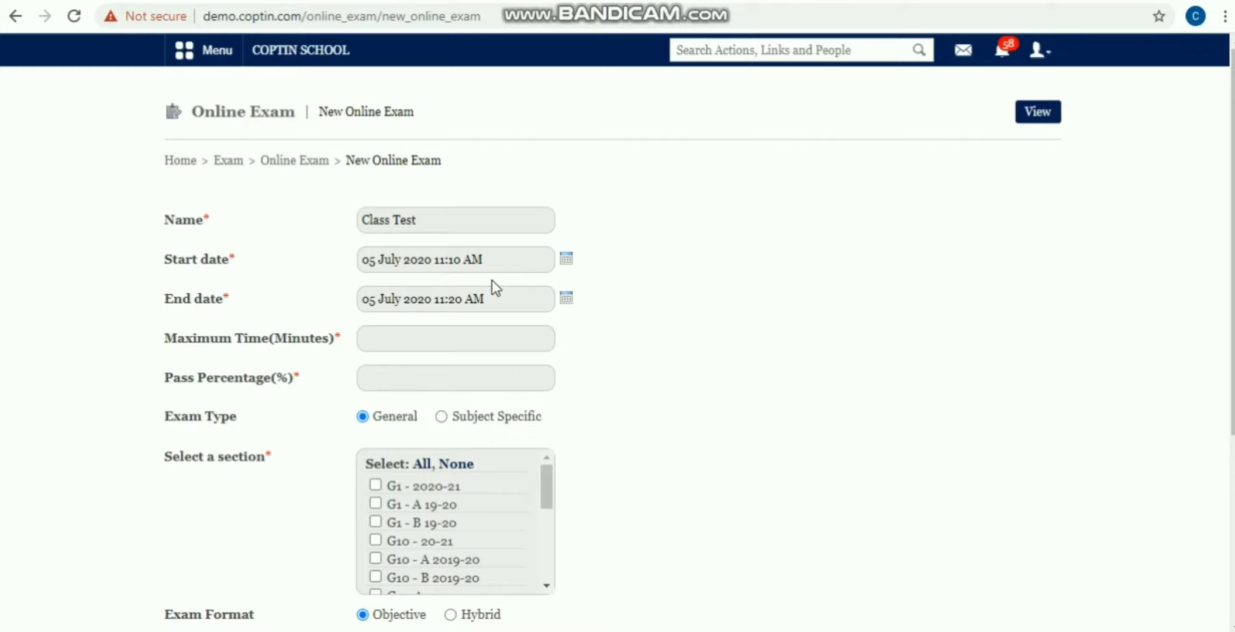
pyautogui.click(426, 351)
pyautogui.write('1')
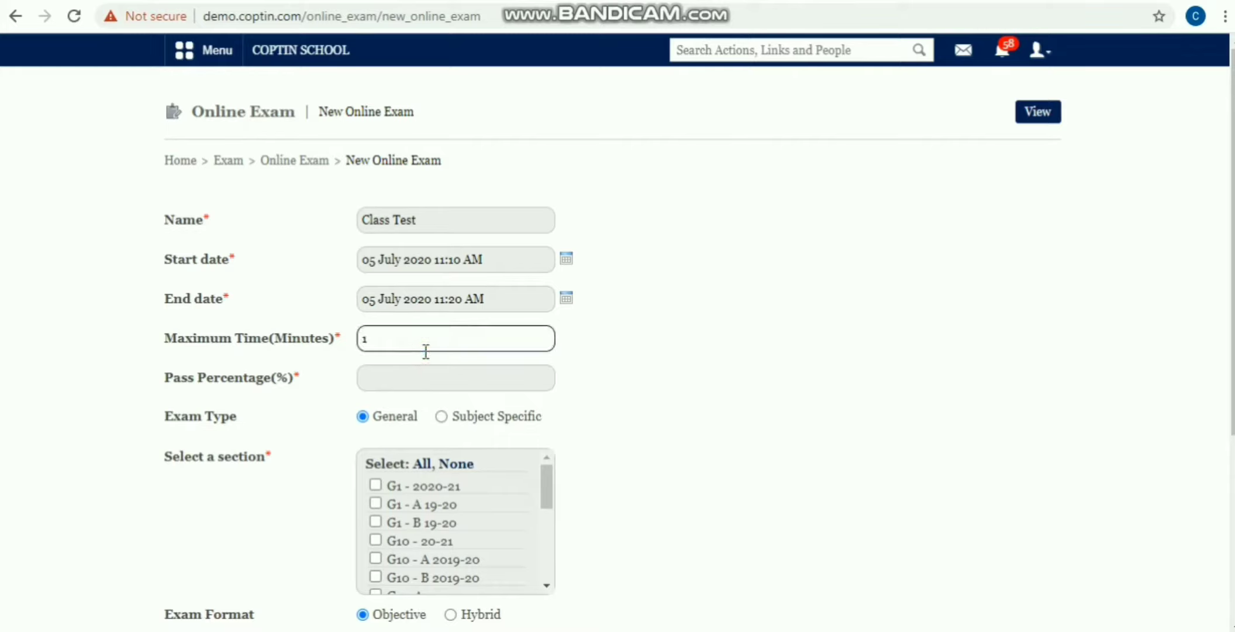
pyautogui.write('0')
pyautogui.click(416, 378)
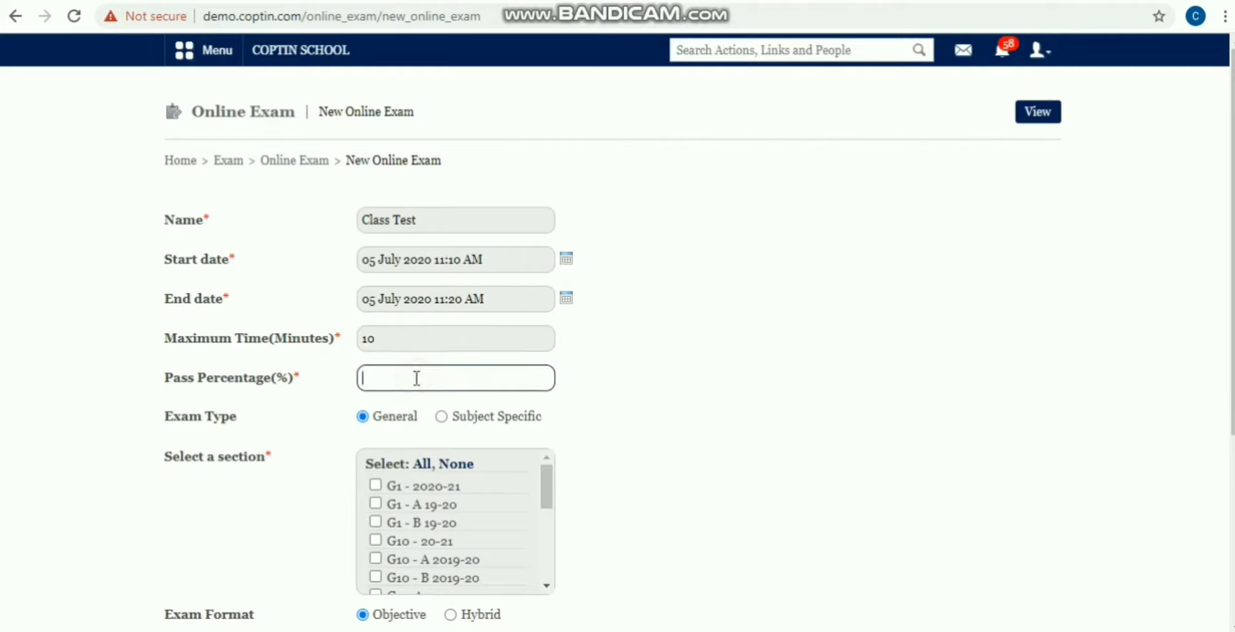
pyautogui.write('35')
pyautogui.click(709, 291)
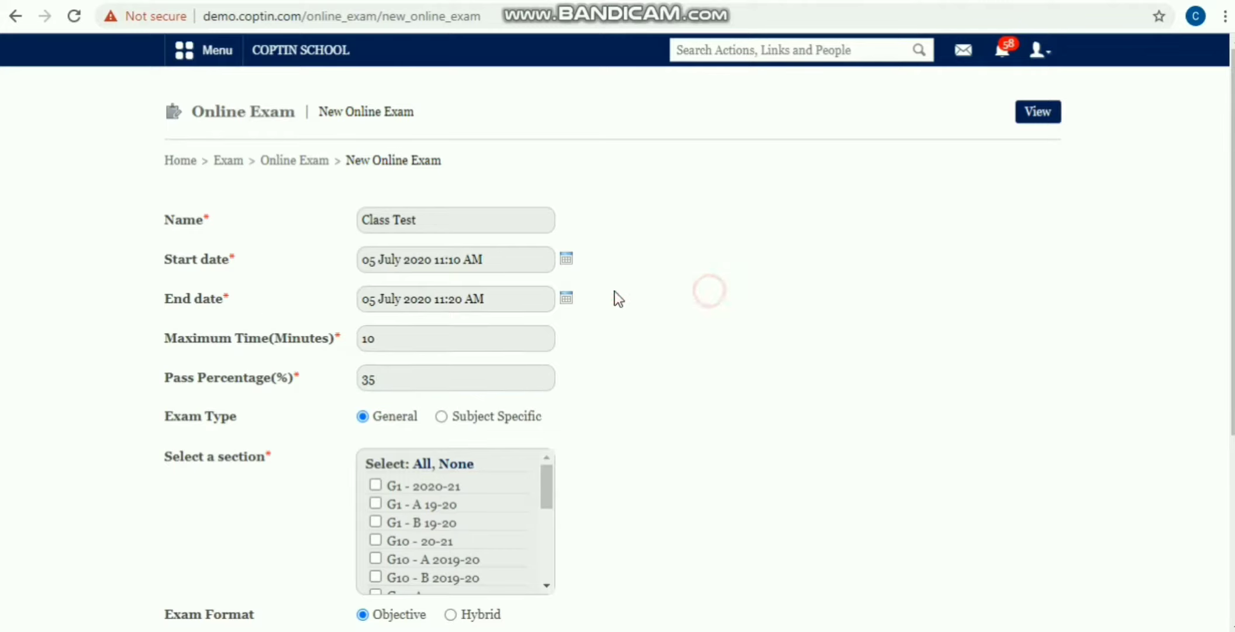
pyautogui.scroll(-5, 252, 313)
pyautogui.scroll(2, 252, 313)
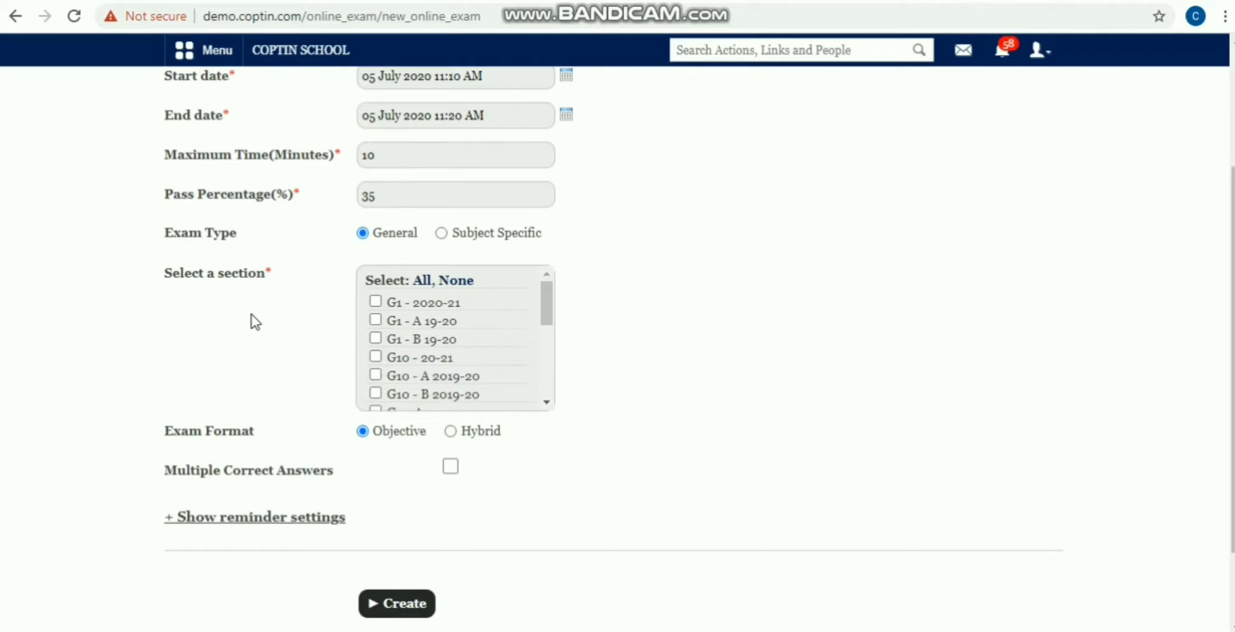
# Step: Make the exam Subject Specific for section G1 - 2020-21 with ENGLISH
pyautogui.click(439, 234)
pyautogui.click(429, 290)
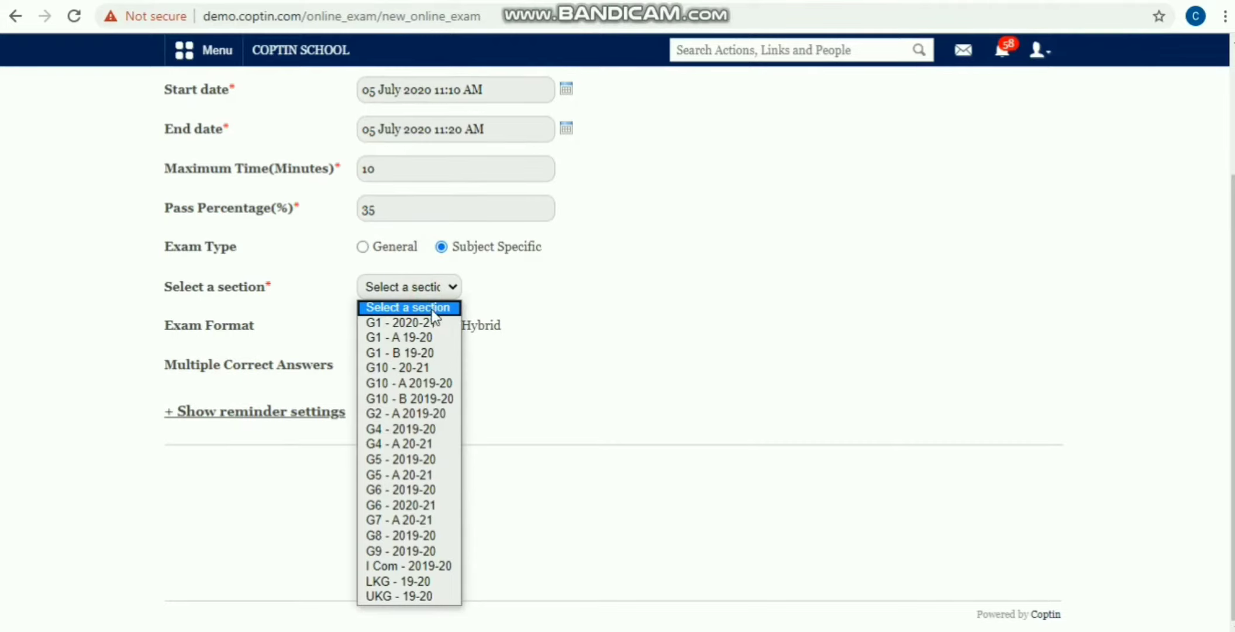
pyautogui.click(431, 323)
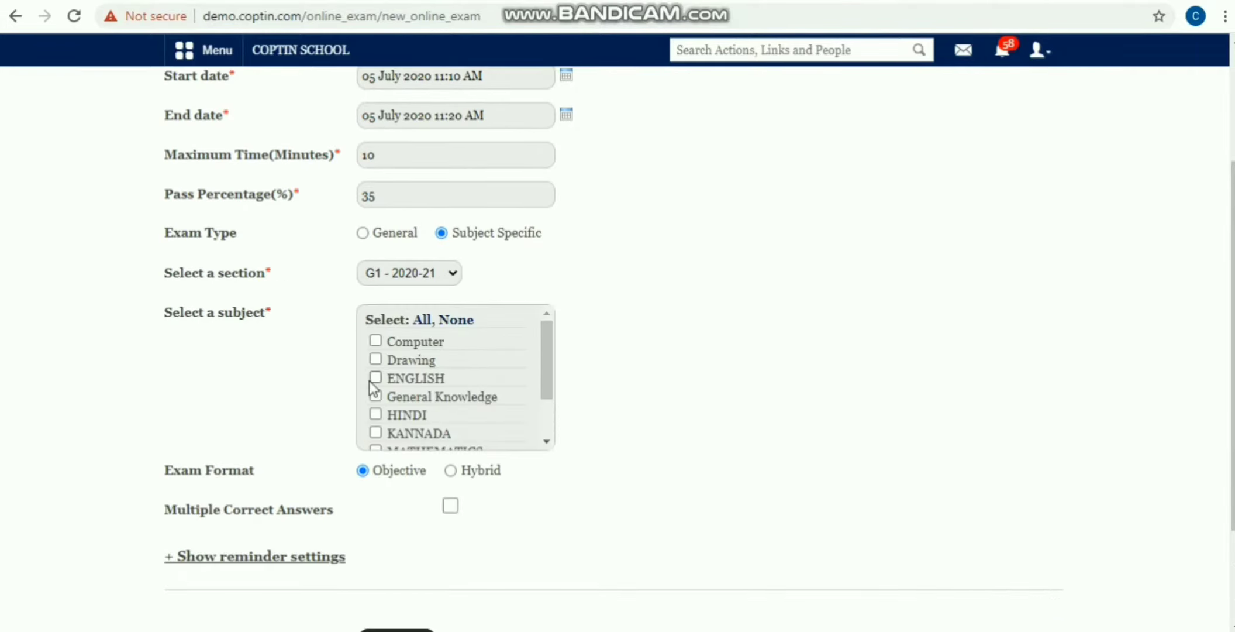
pyautogui.click(375, 377)
# Step: Keep all five students applicable and choose the Hybrid exam format
pyautogui.scroll(2, 667, 318)
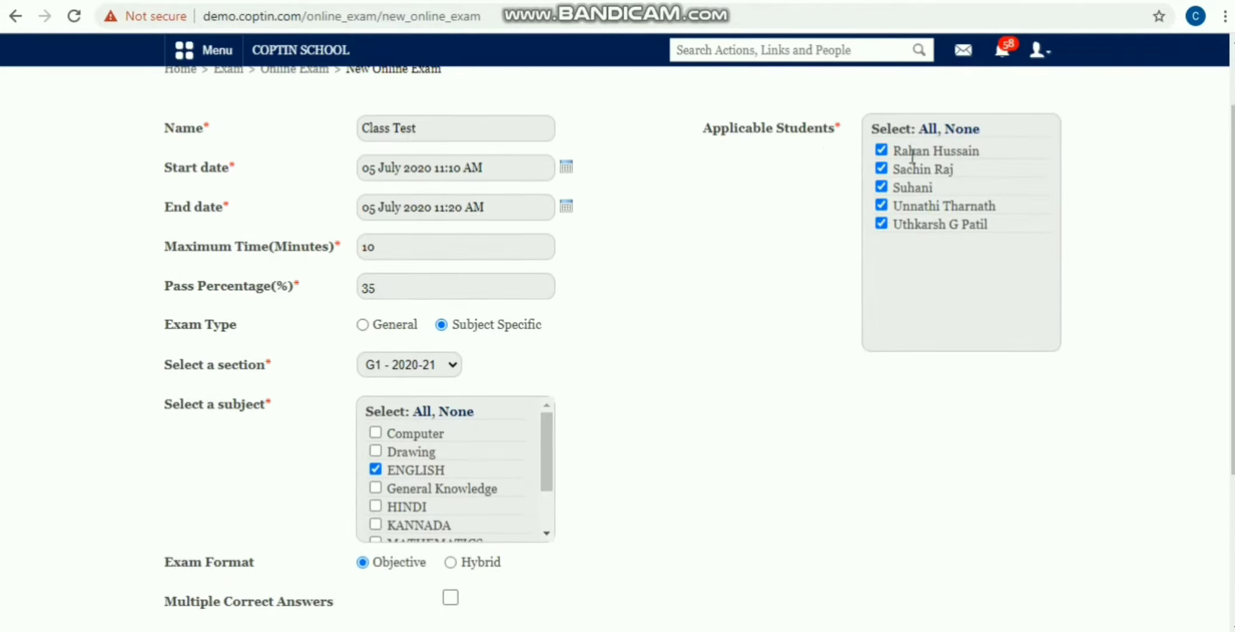
pyautogui.click(882, 151)
pyautogui.click(882, 151)
pyautogui.scroll(-4, 82, 343)
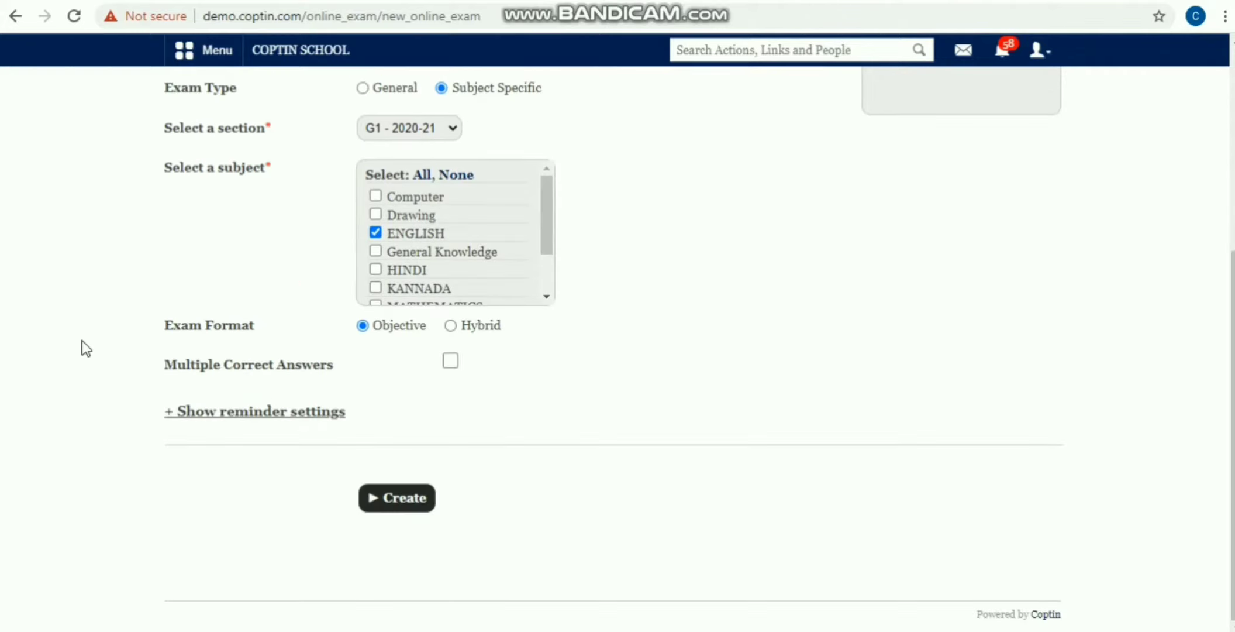
pyautogui.scroll(2, 82, 342)
pyautogui.scroll(3, 81, 342)
pyautogui.scroll(-5, 196, 278)
pyautogui.click(451, 326)
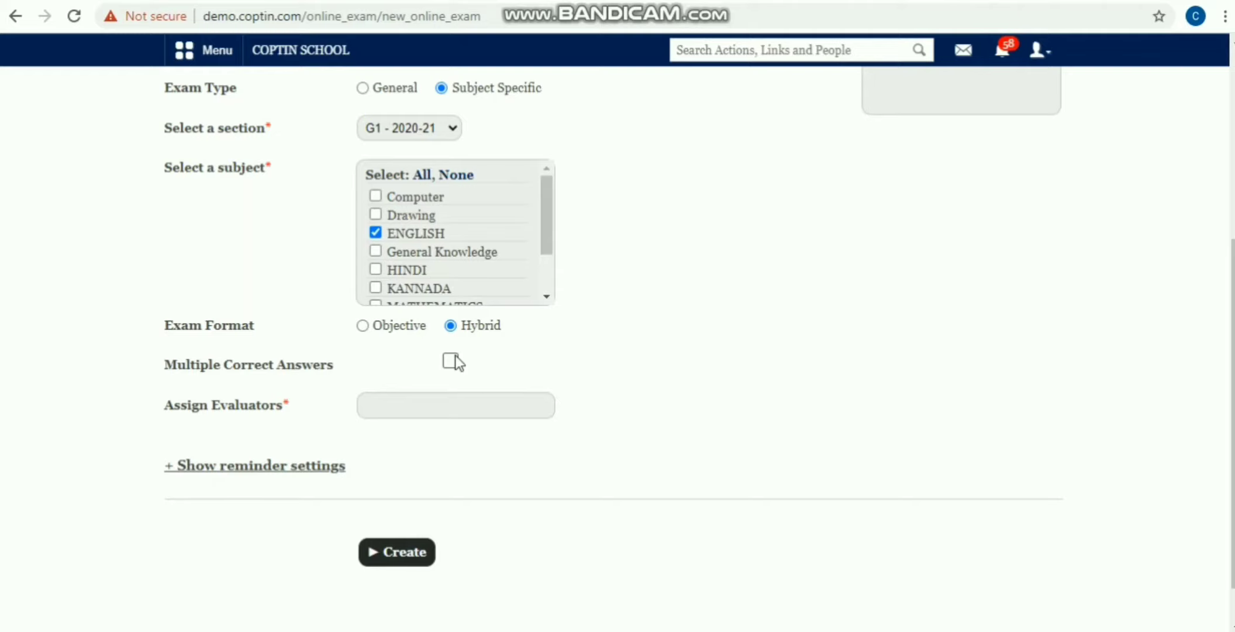
# Step: Assign the suggested evaluator to the exam
pyautogui.click(426, 407)
pyautogui.write('S')
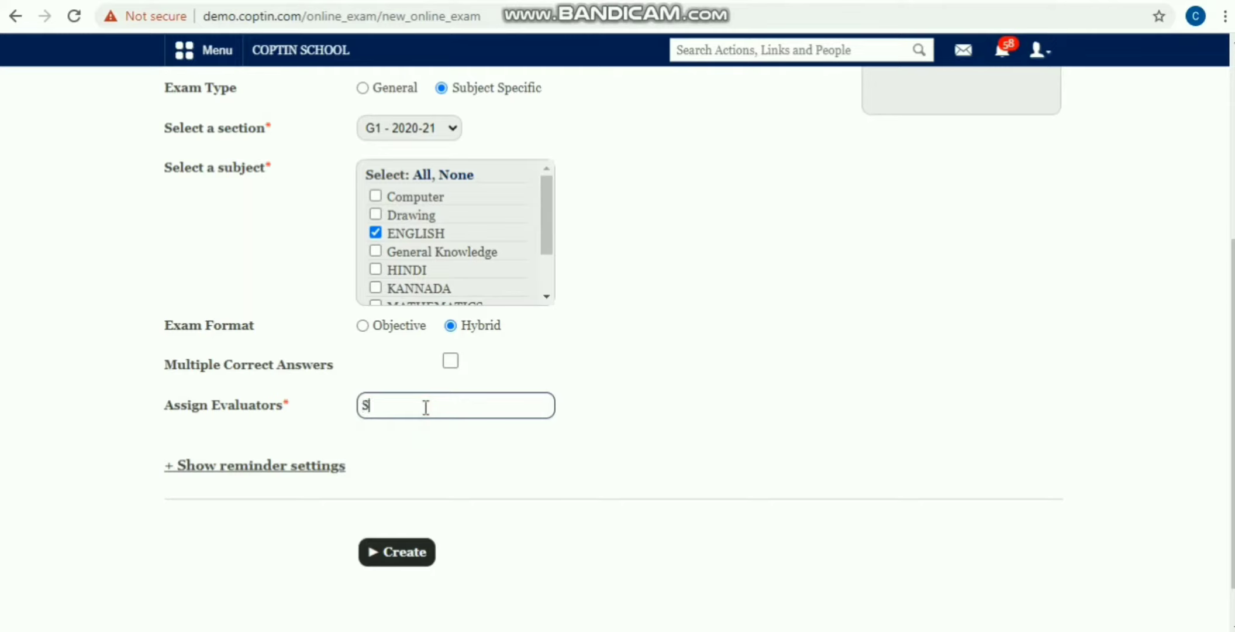
pyautogui.click(408, 394)
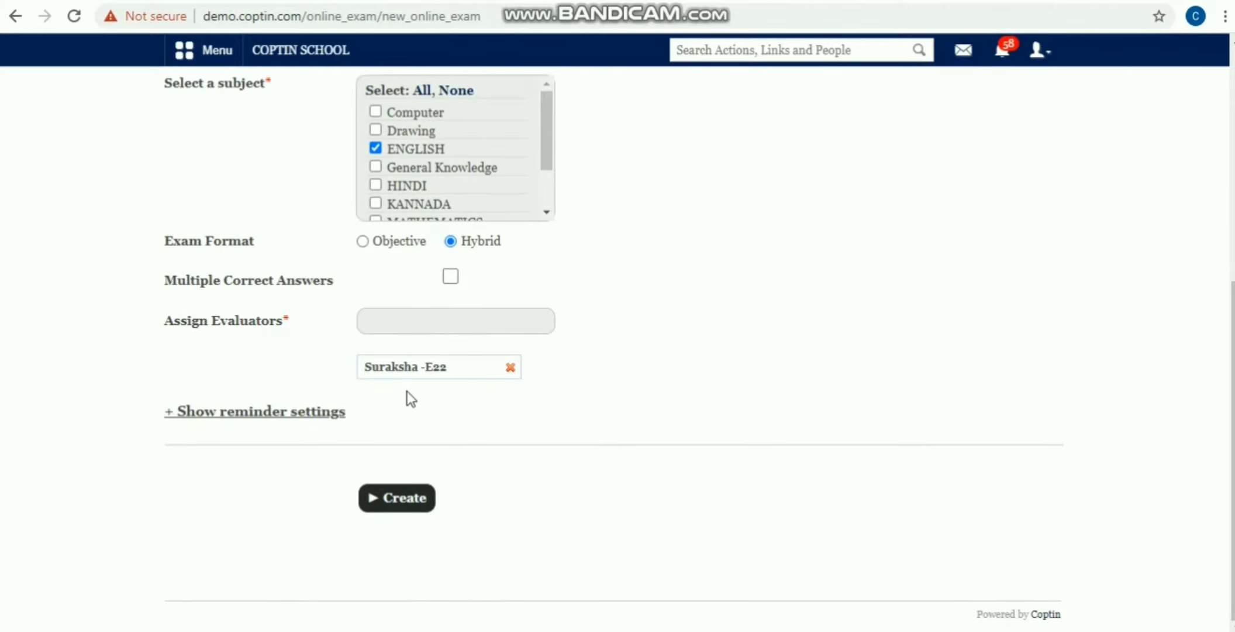
# Step: Review the reminder settings and create the Class Test exam
pyautogui.click(267, 415)
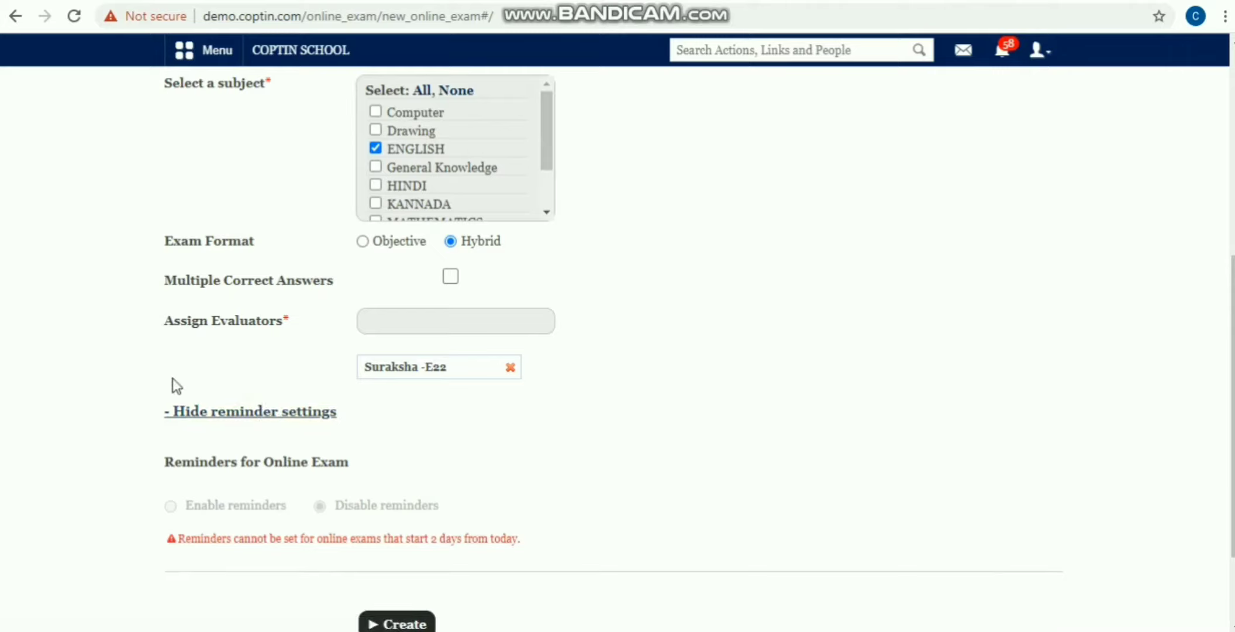
pyautogui.scroll(-1, 174, 385)
pyautogui.scroll(-2, 174, 387)
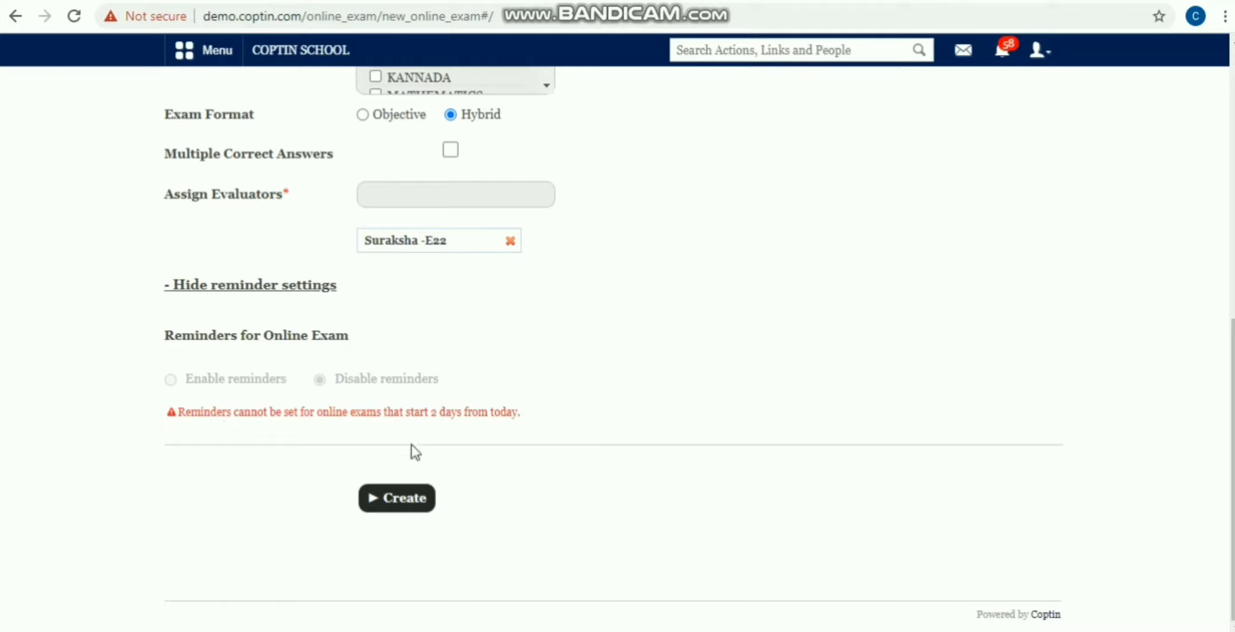
pyautogui.click(377, 500)
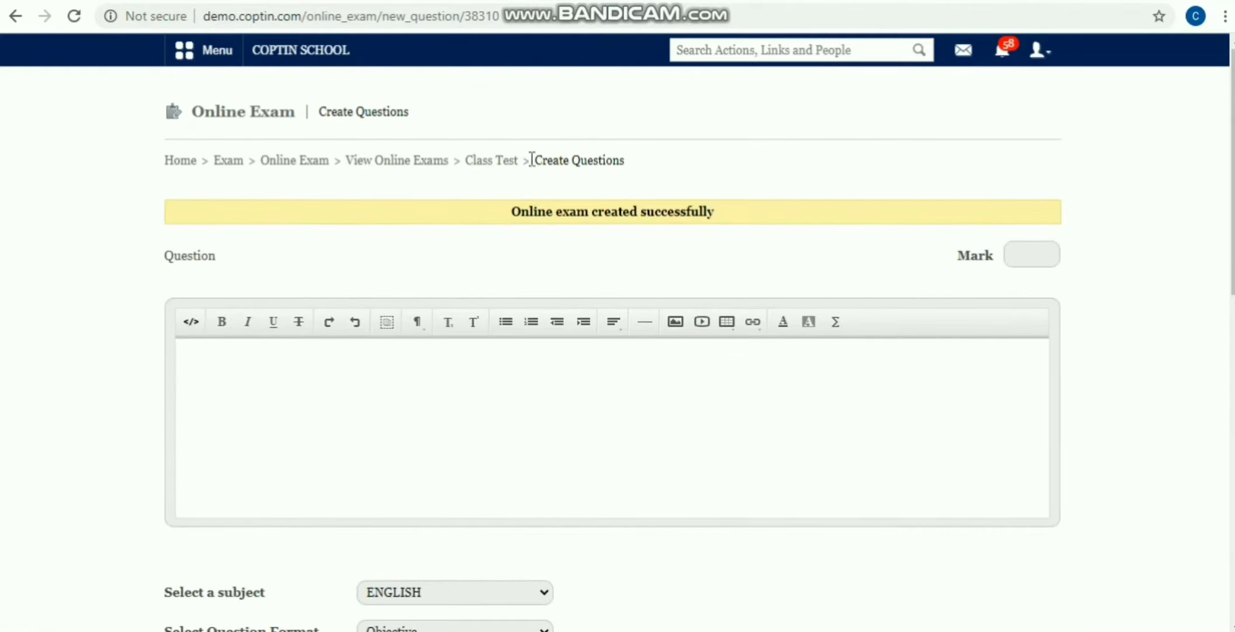
# Step: Go to View Online Exams, list section G1 - 2020-21, and open Class Test
pyautogui.click(493, 160)
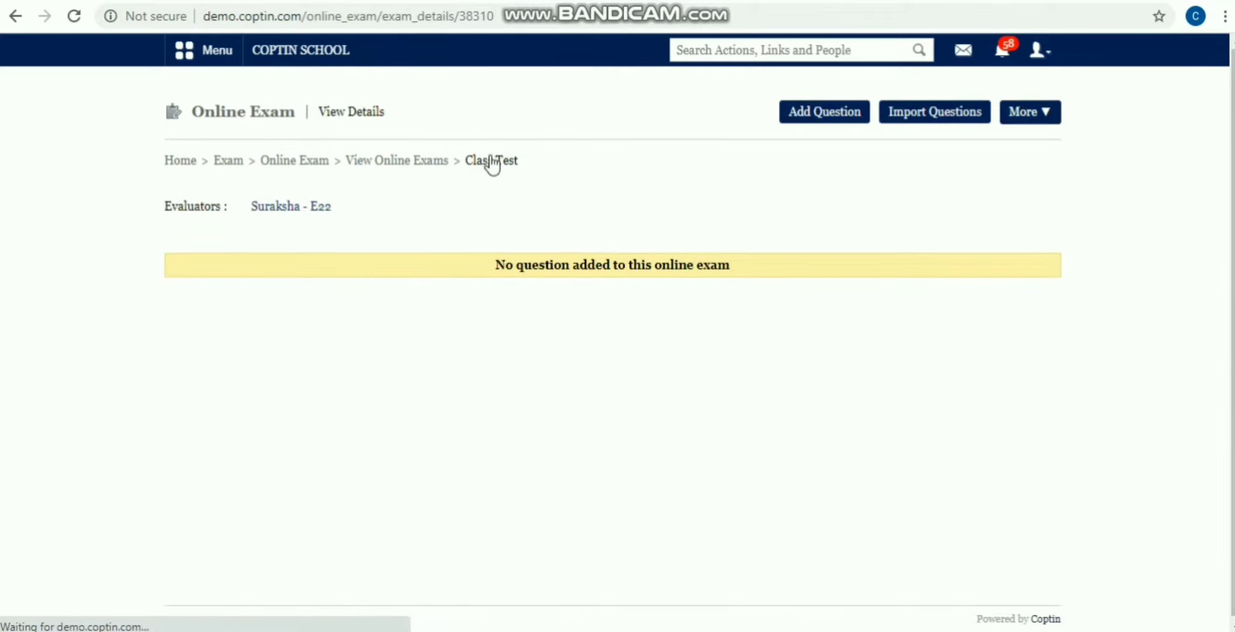
pyautogui.click(371, 164)
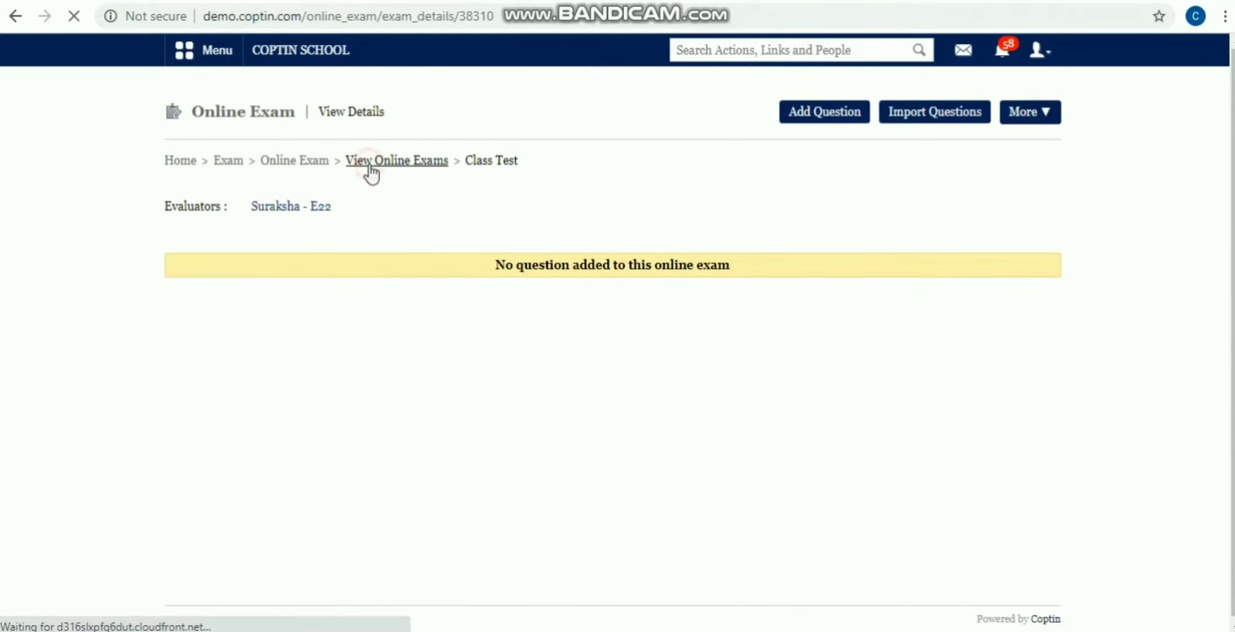
pyautogui.click(319, 166)
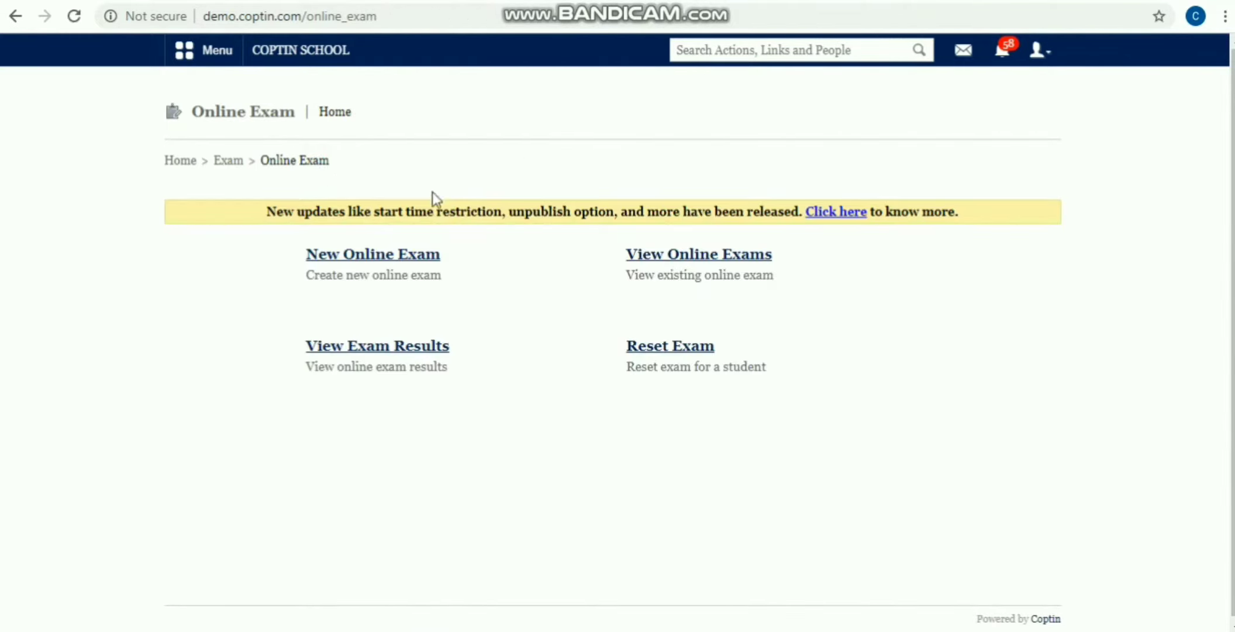
pyautogui.click(654, 262)
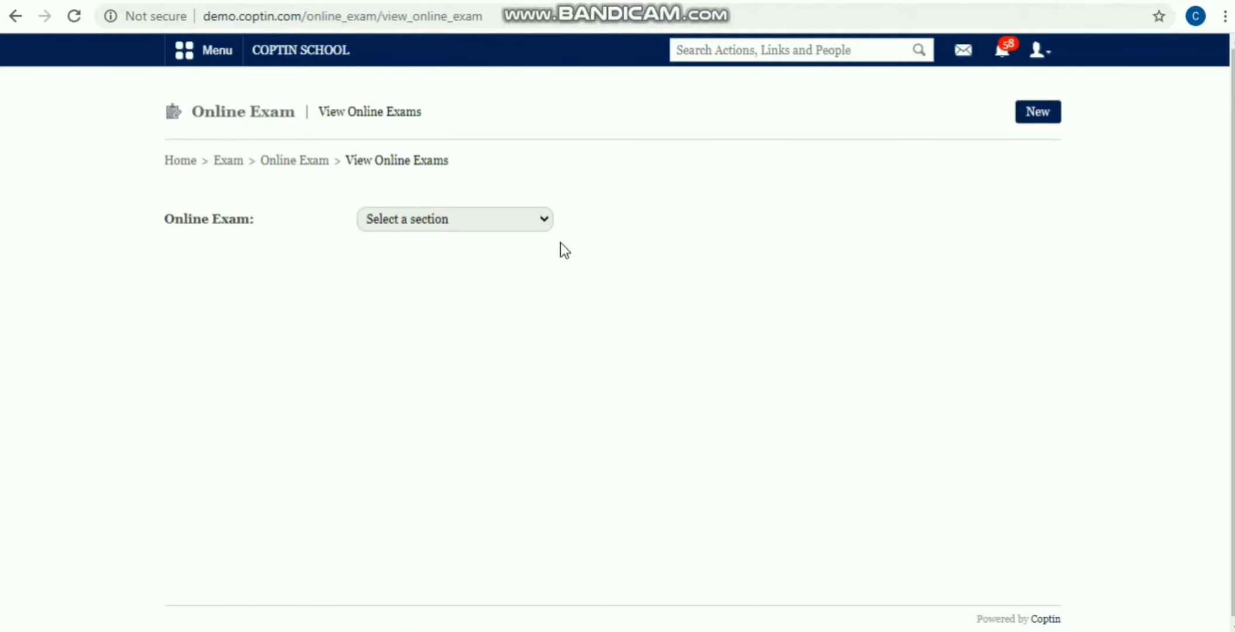
pyautogui.click(450, 221)
pyautogui.click(414, 252)
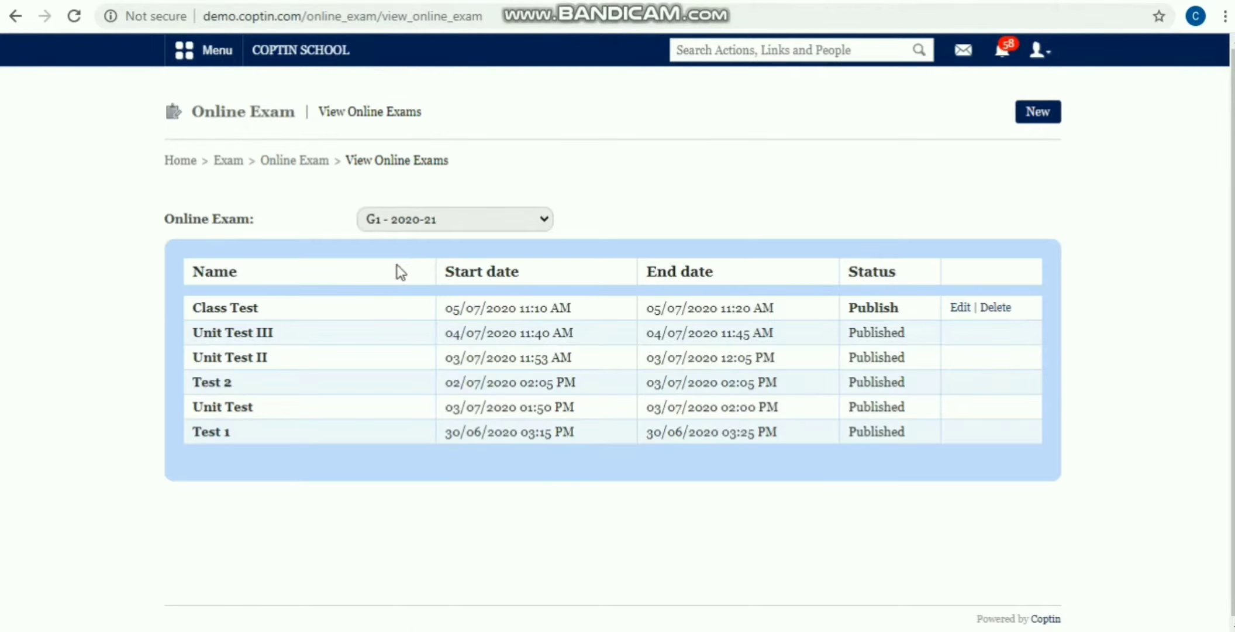
pyautogui.click(232, 310)
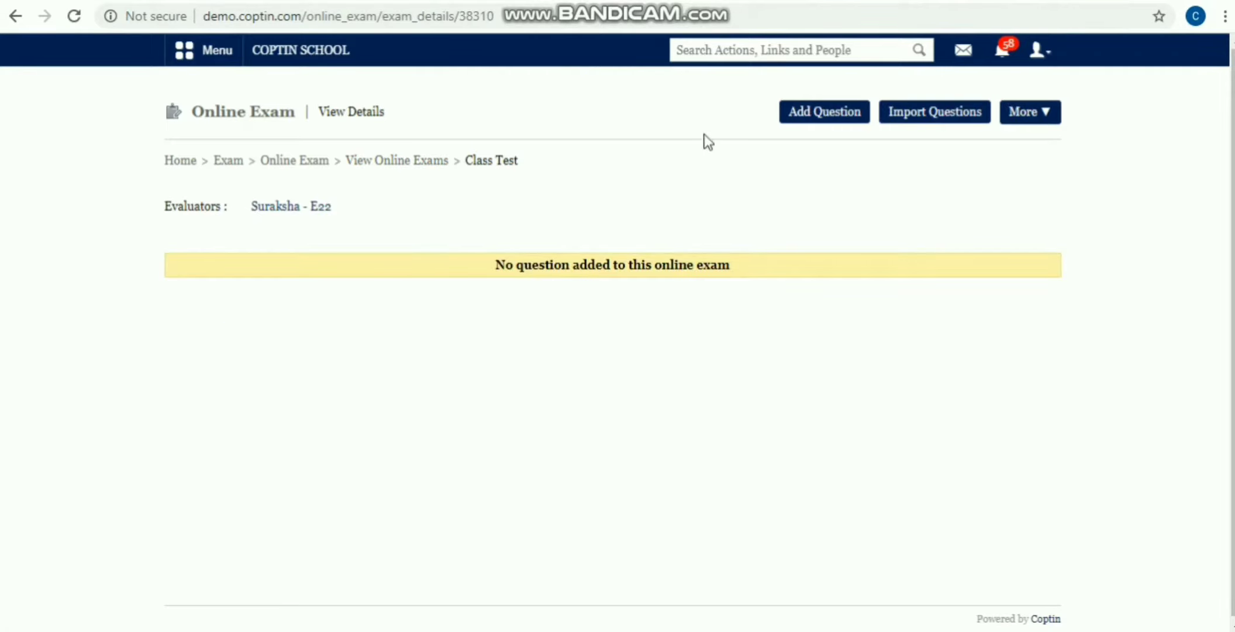
# Step: Start a new Class Test question, entering its text and a mark of 2
pyautogui.click(829, 117)
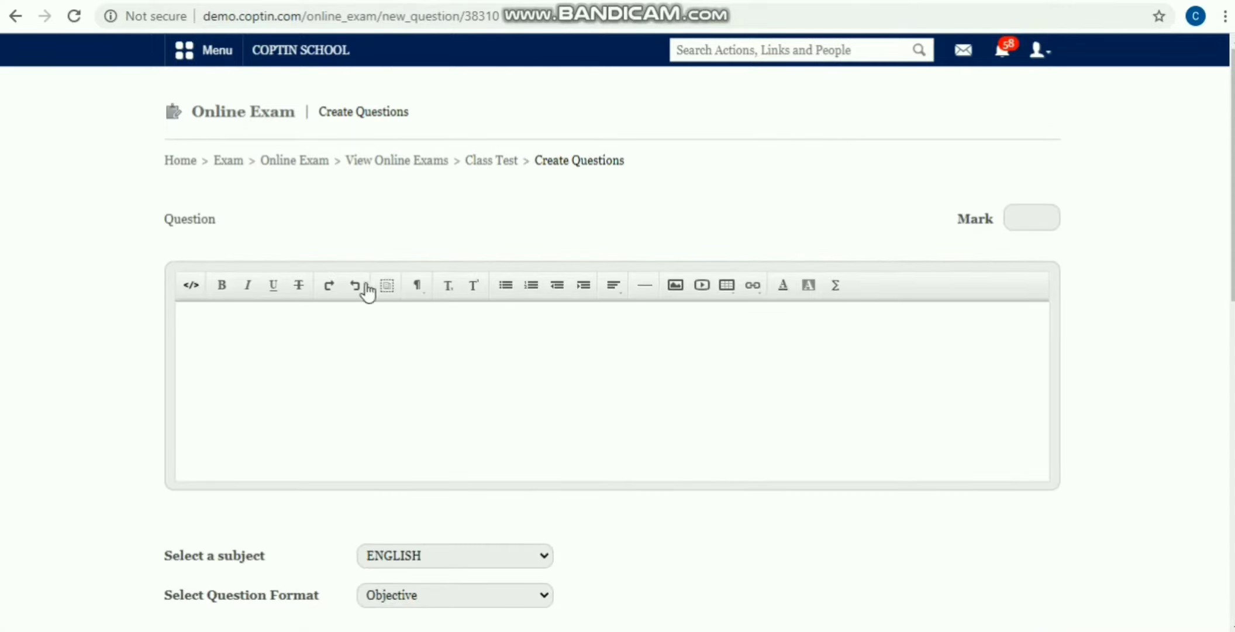
pyautogui.scroll(-7, 363, 299)
pyautogui.scroll(-5, 356, 320)
pyautogui.scroll(10, 357, 317)
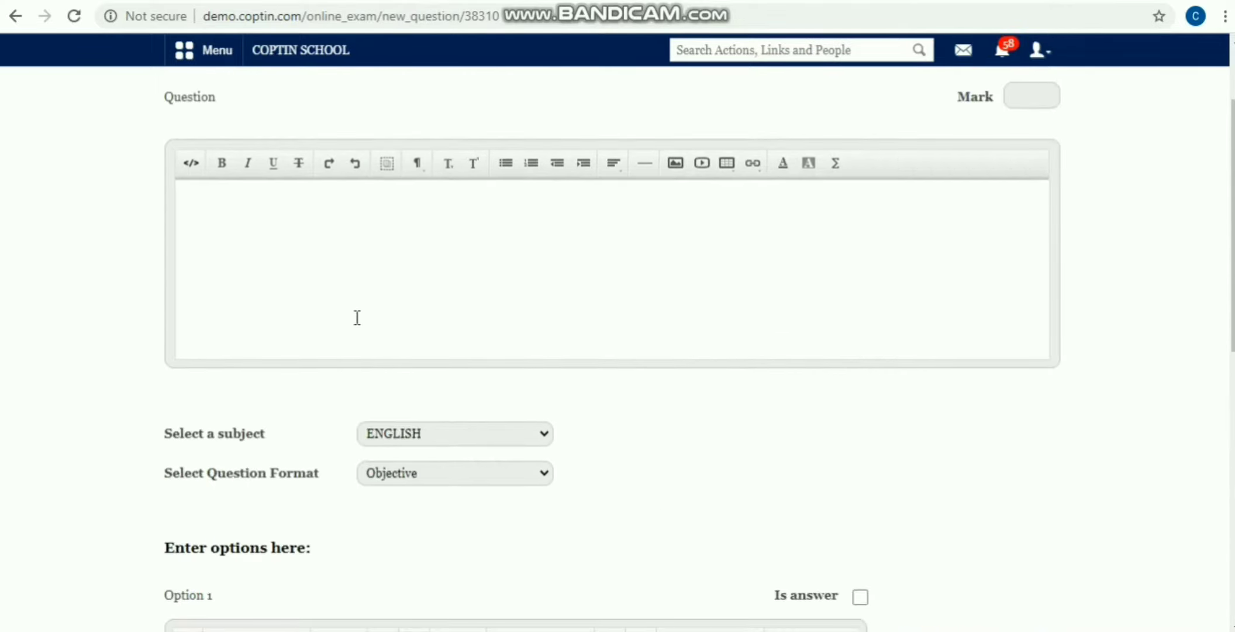
pyautogui.scroll(3, 360, 326)
pyautogui.click(359, 353)
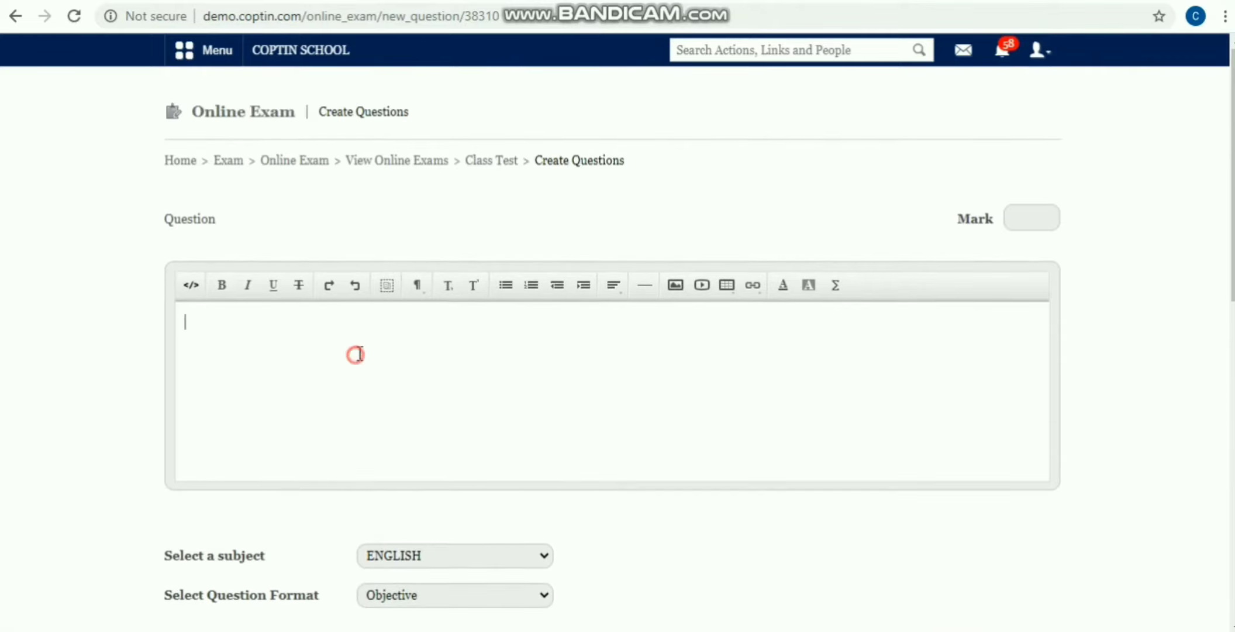
pyautogui.write('Question')
pyautogui.moveTo(340, 326); pyautogui.dragTo(175, 320)
pyautogui.click(325, 243)
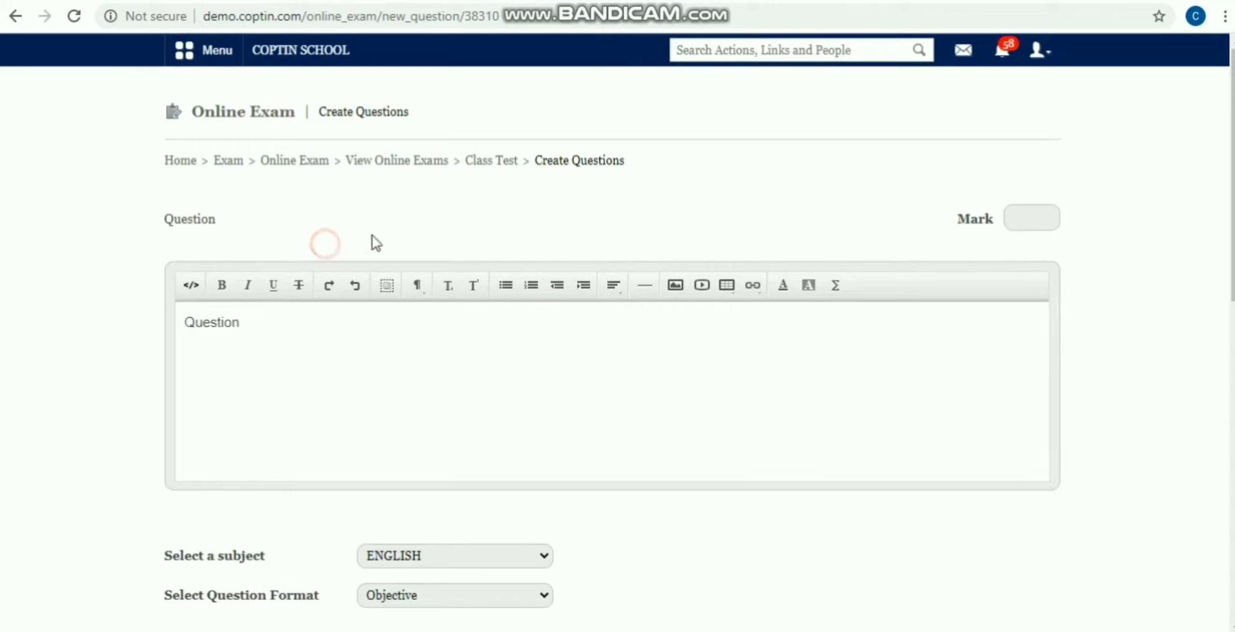
pyautogui.click(1025, 221)
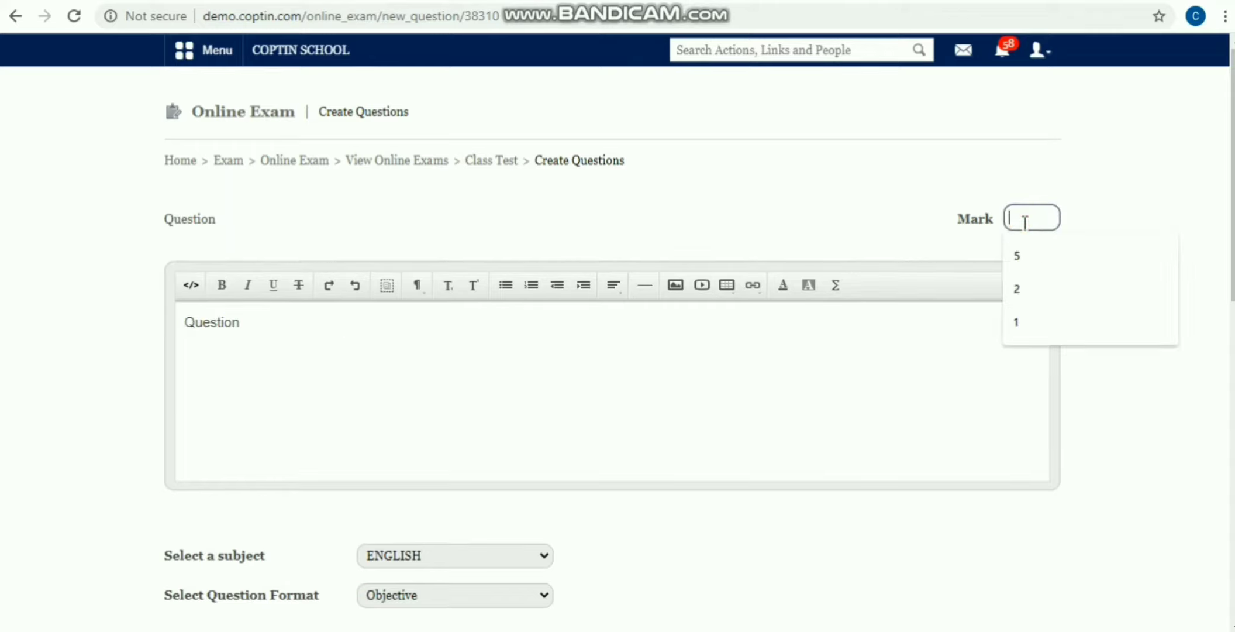
pyautogui.write('2')
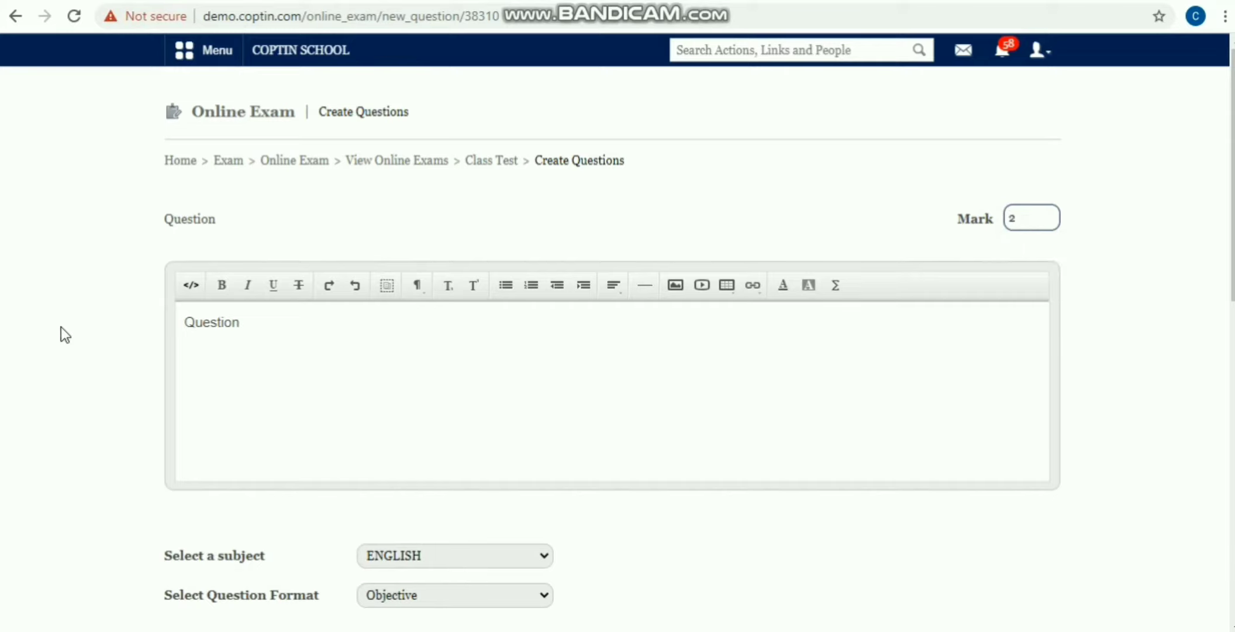
# Step: Keep the Objective format and fill in answer options Option 1 and Option 2
pyautogui.scroll(-5, 60, 327)
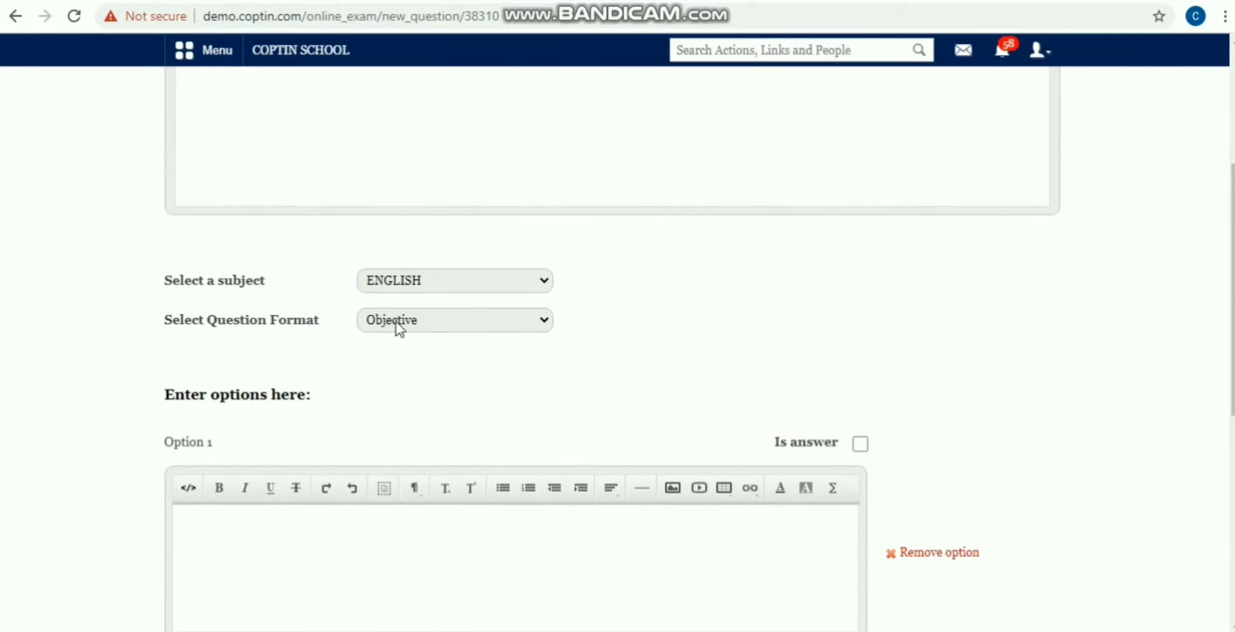
pyautogui.click(396, 321)
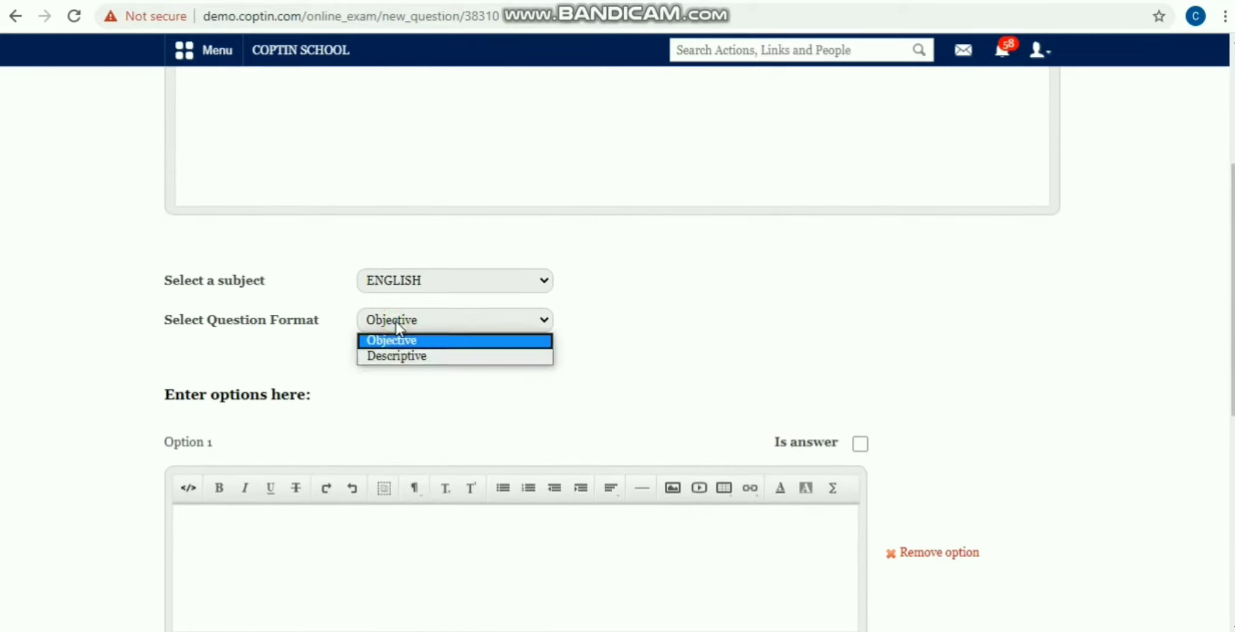
pyautogui.click(317, 251)
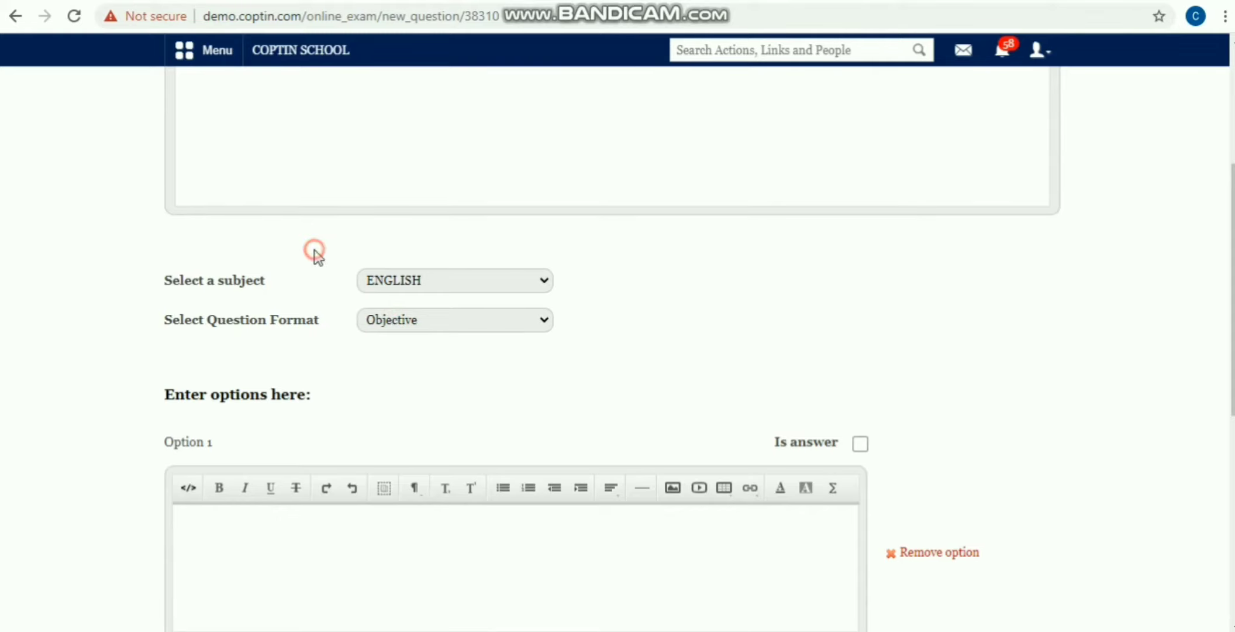
pyautogui.scroll(-3, 304, 262)
pyautogui.click(273, 372)
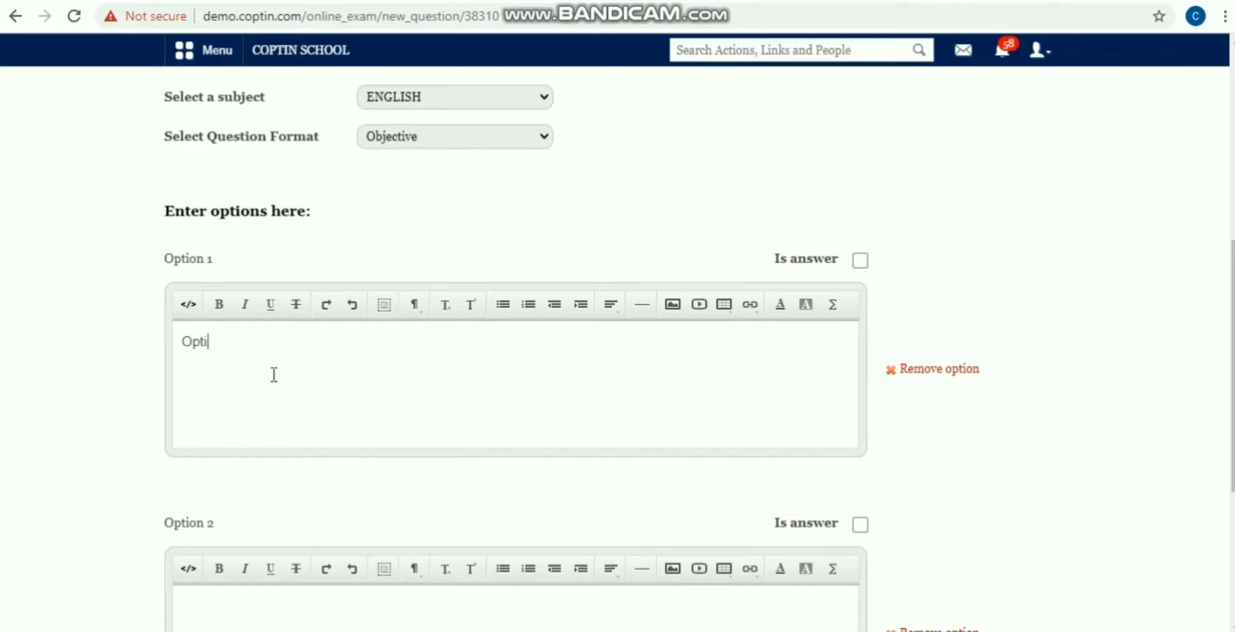
pyautogui.write('Option 1')
pyautogui.scroll(-5, 232, 372)
pyautogui.click(257, 387)
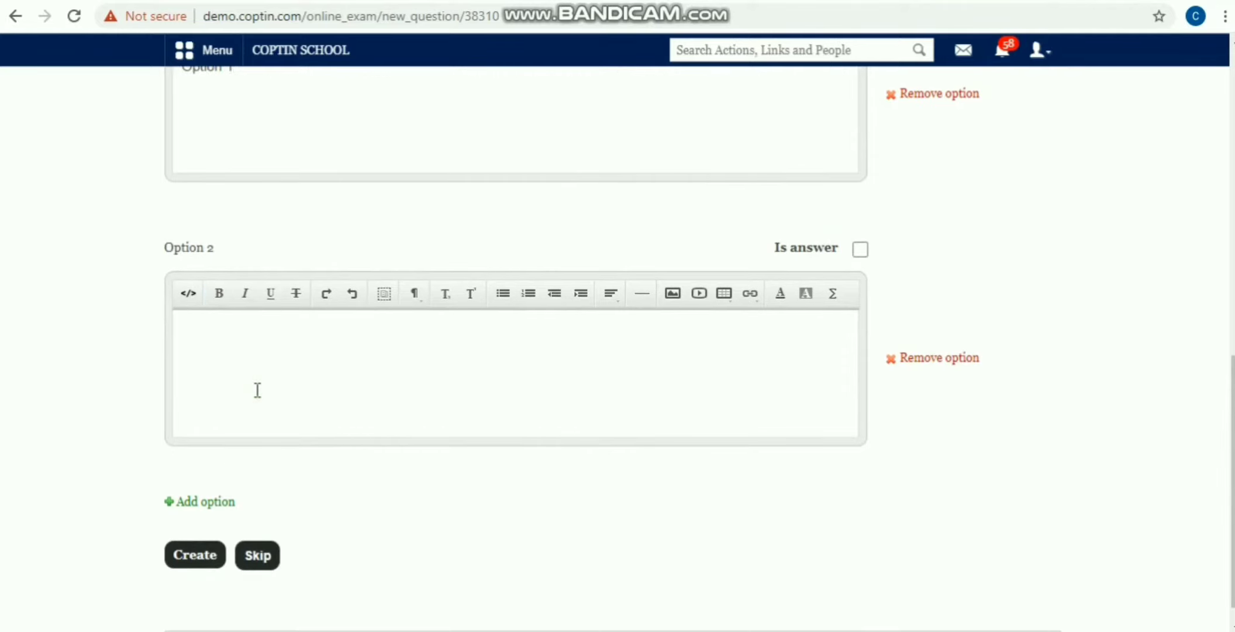
pyautogui.write('Option 2')
# Step: Mark Option 1 as correct, remove the extra options, and create the question
pyautogui.scroll(3, 270, 132)
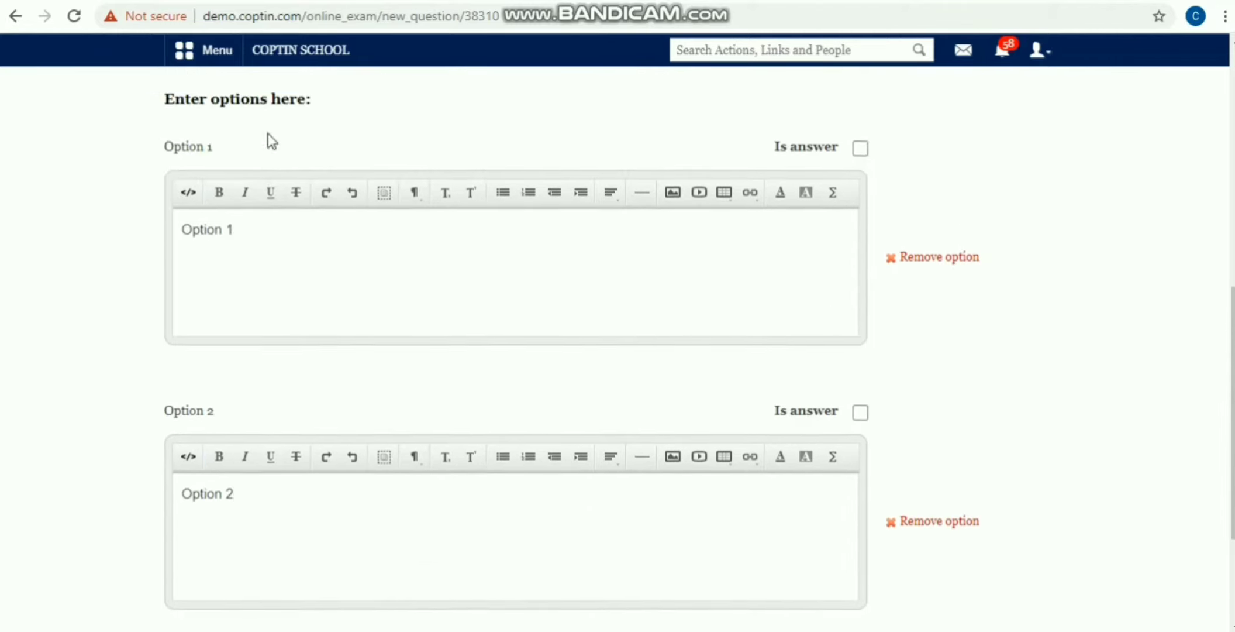
pyautogui.click(860, 168)
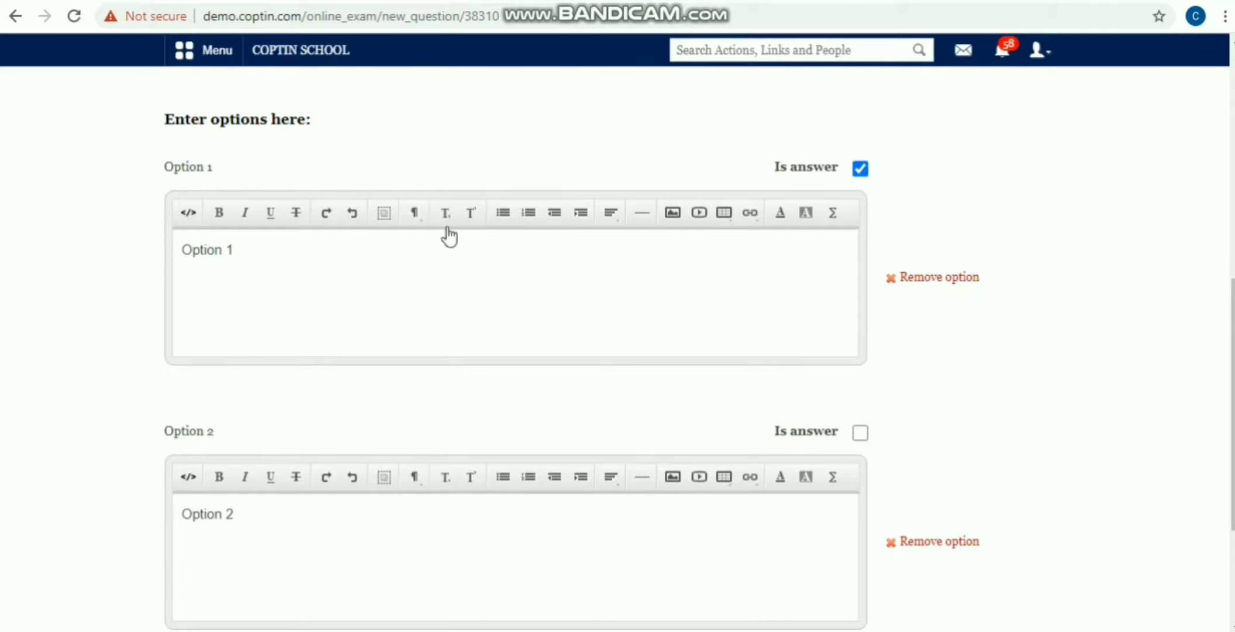
pyautogui.scroll(-3, 188, 259)
pyautogui.click(204, 473)
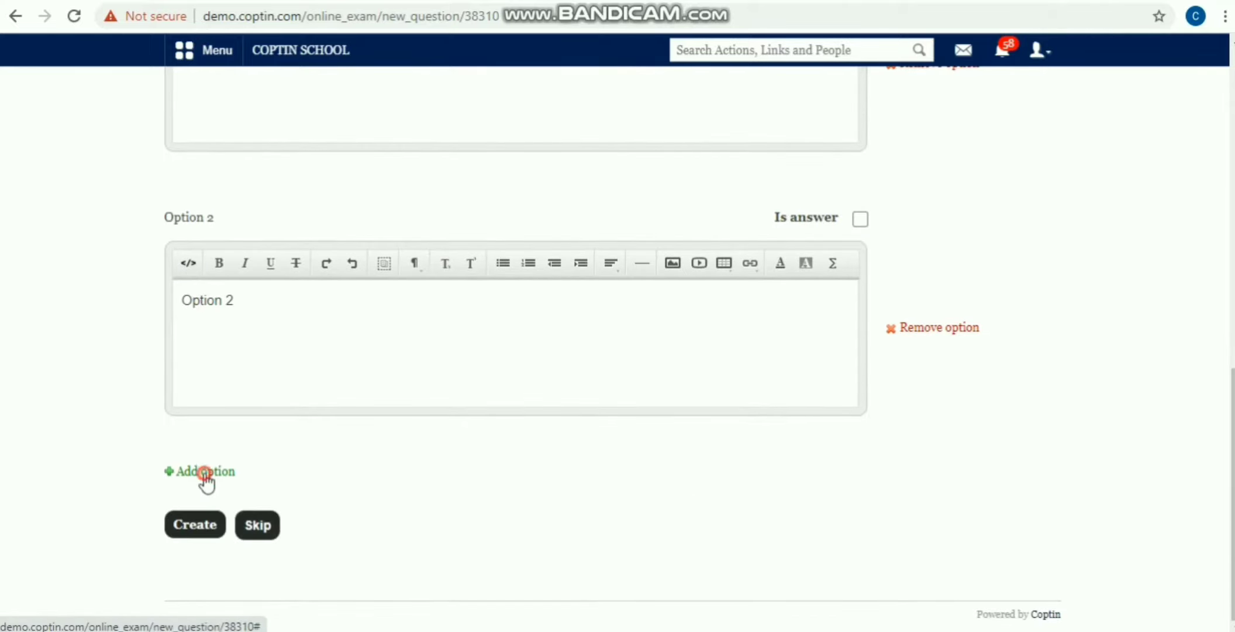
pyautogui.scroll(-3, 204, 497)
pyautogui.click(202, 552)
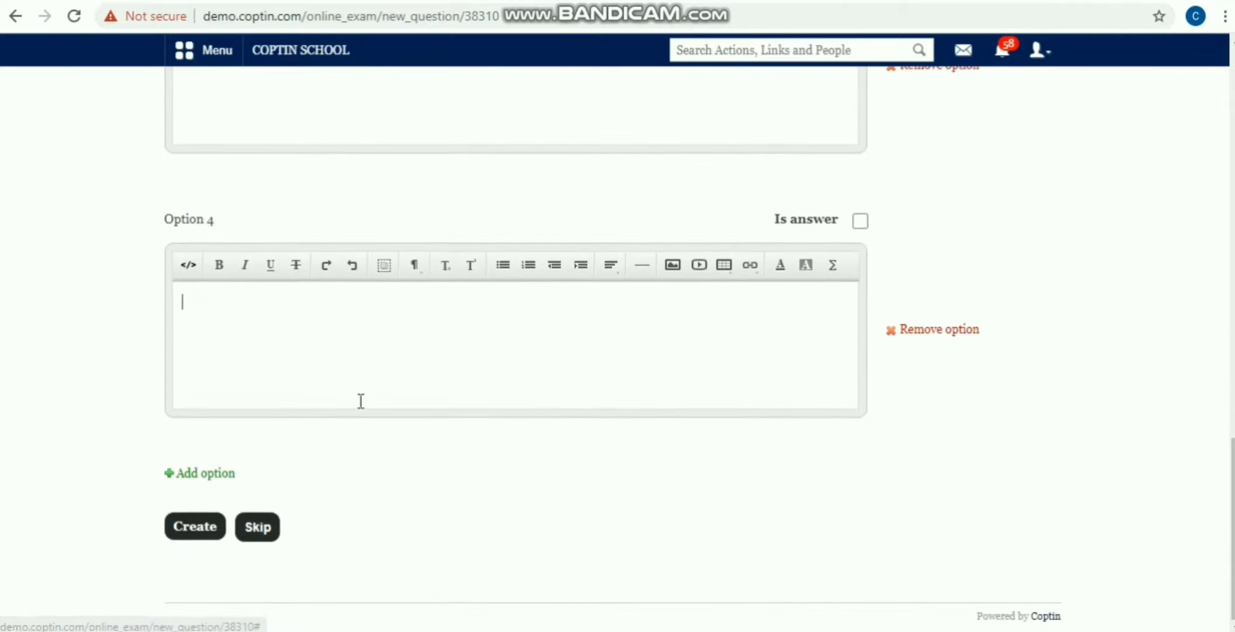
pyautogui.click(936, 421)
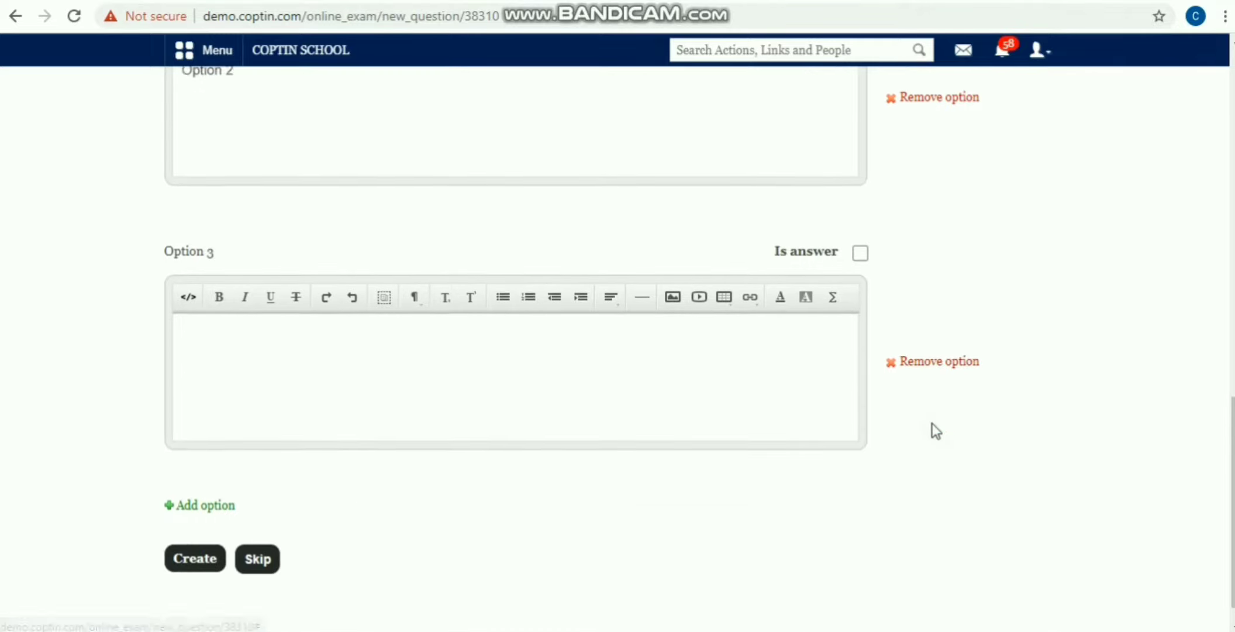
pyautogui.click(937, 423)
pyautogui.scroll(13, 235, 324)
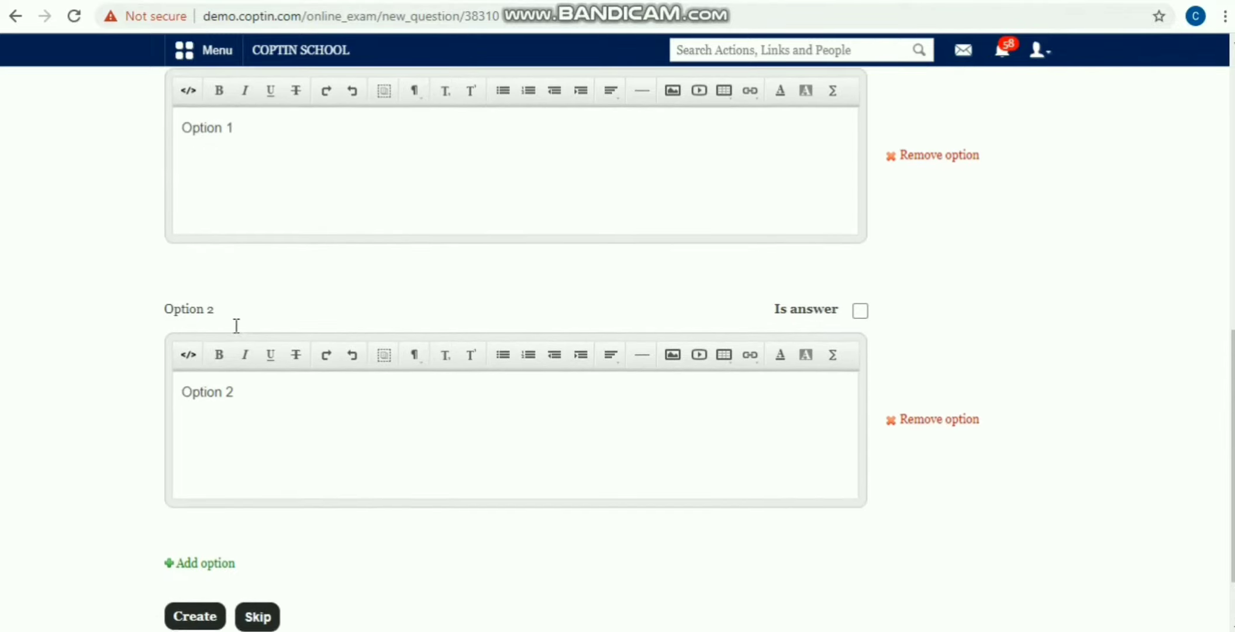
pyautogui.scroll(-13, 209, 320)
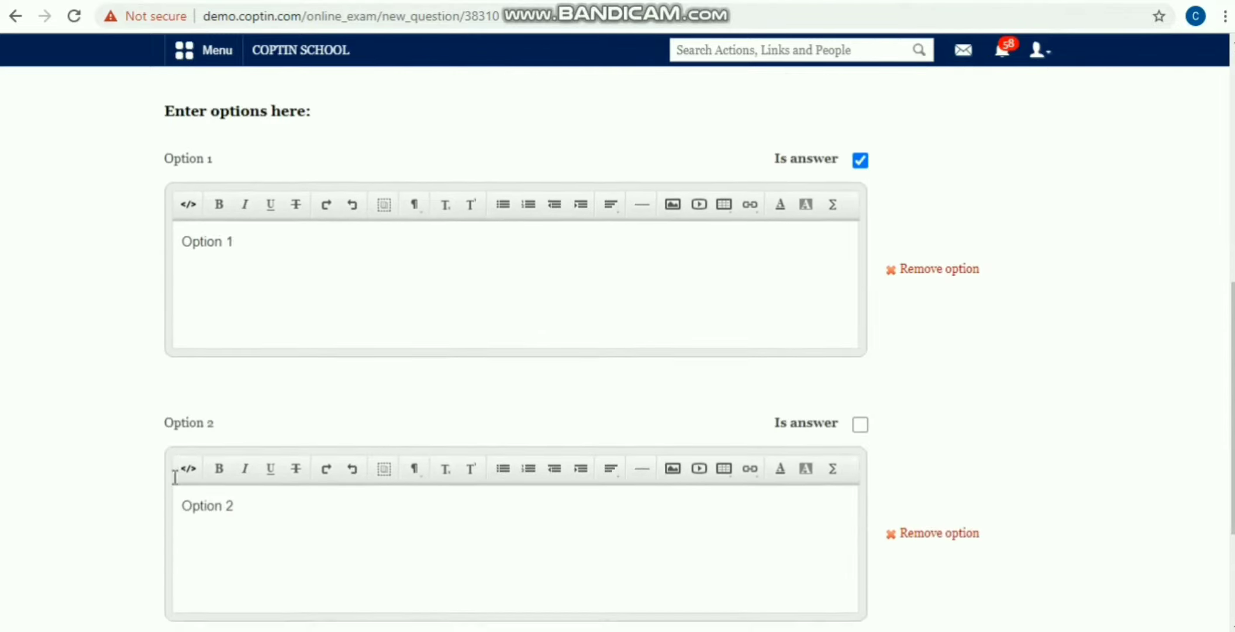
pyautogui.click(197, 527)
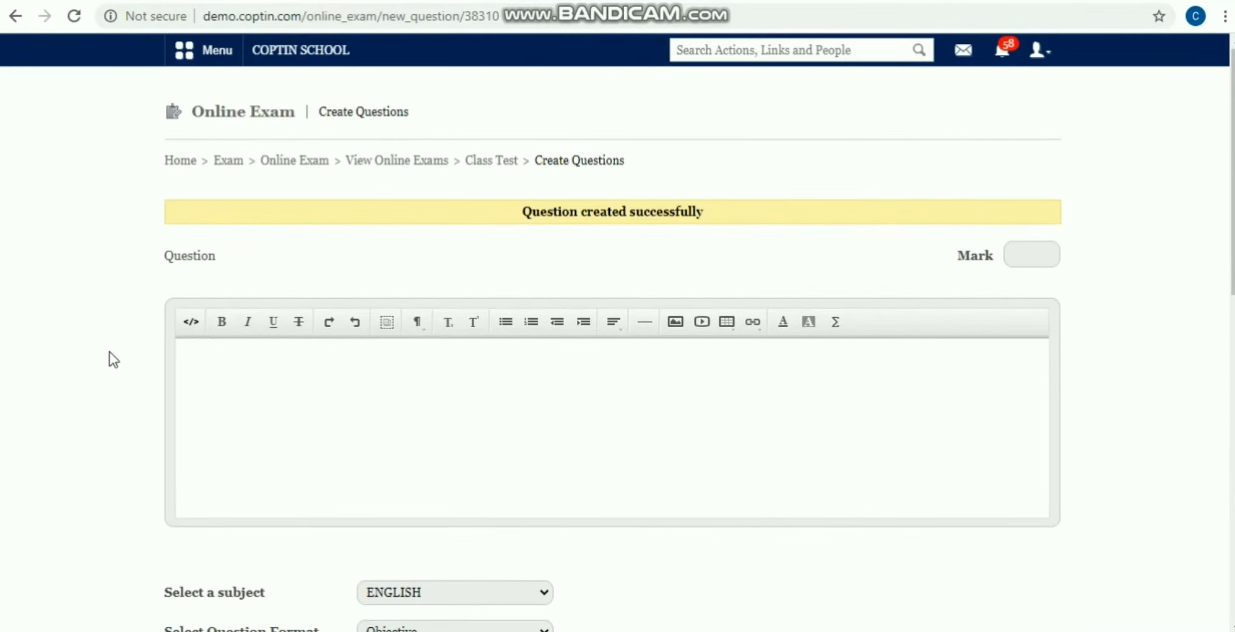
# Step: Write a new question, give it 5 marks, set it to Descriptive, and create it
pyautogui.click(254, 427)
pyautogui.write('Question')
pyautogui.click(1027, 257)
pyautogui.write('5')
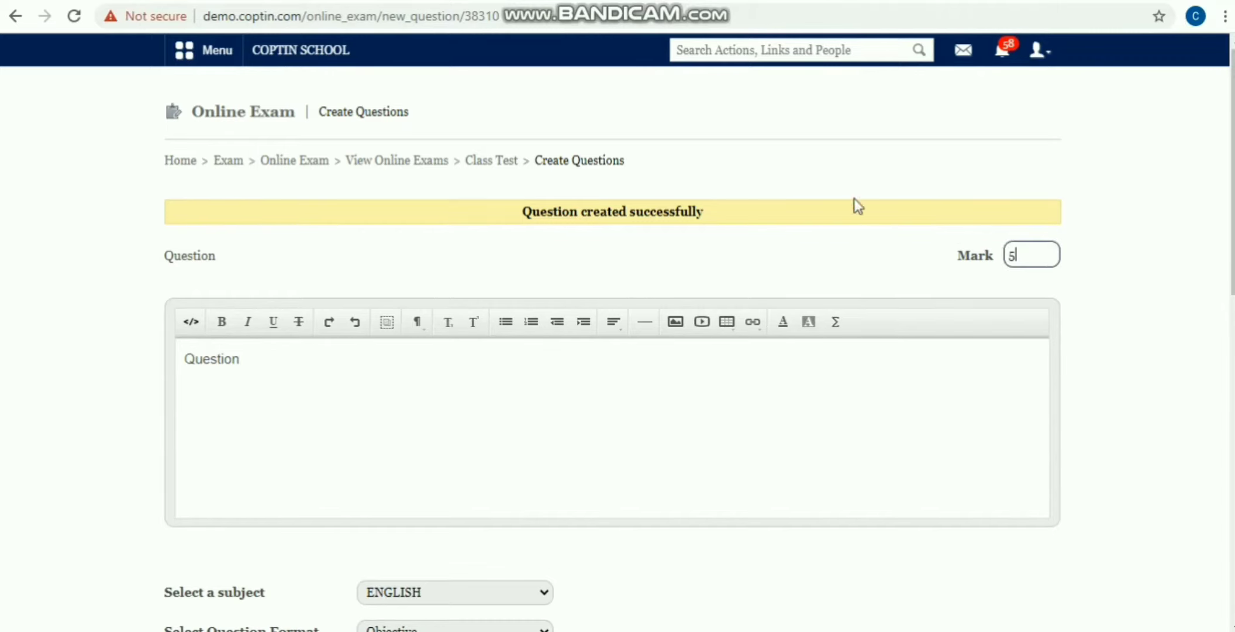
pyautogui.click(854, 204)
pyautogui.scroll(-5, 436, 364)
pyautogui.click(436, 266)
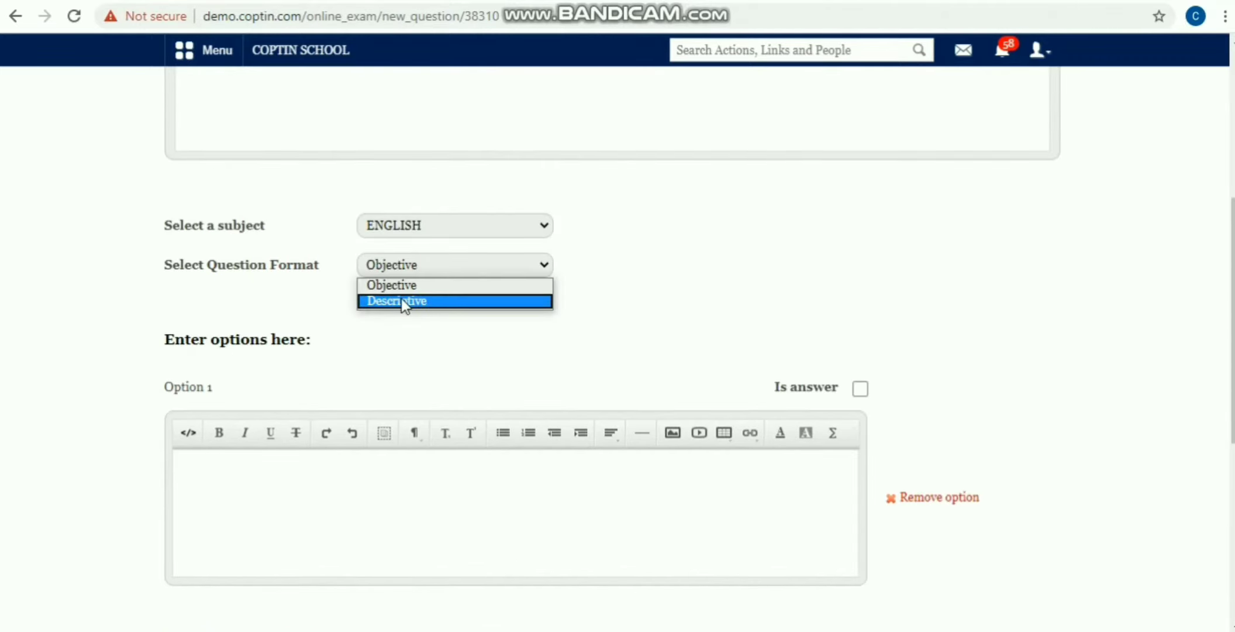
pyautogui.click(401, 301)
pyautogui.scroll(3, 326, 306)
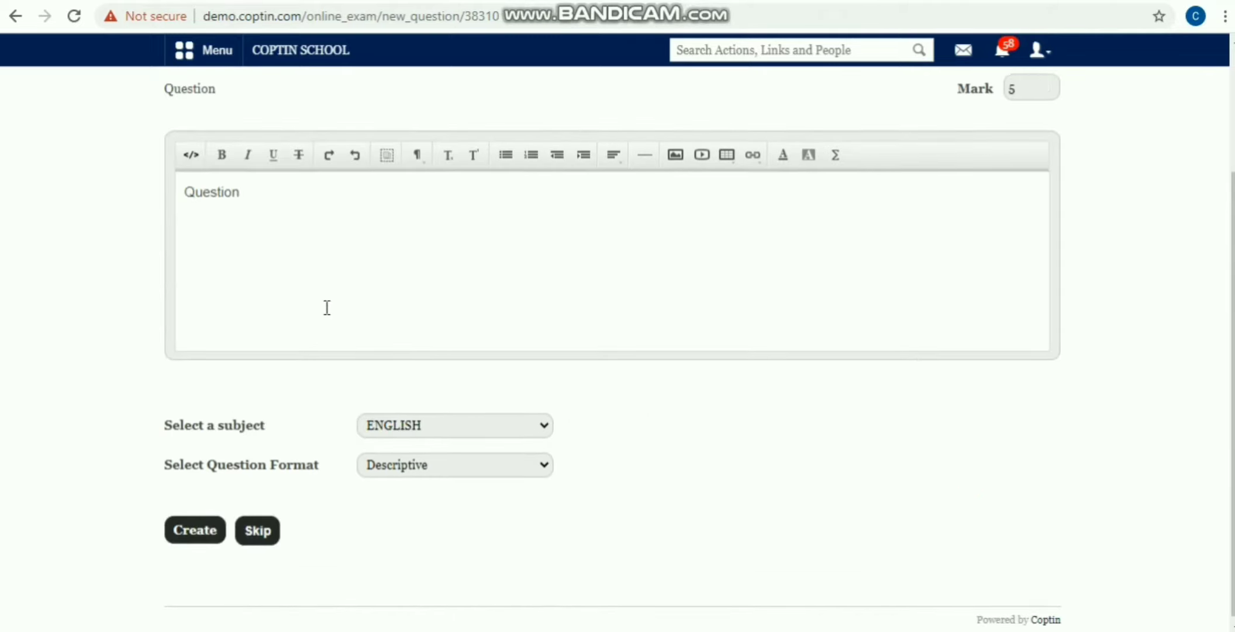
pyautogui.scroll(-3, 323, 330)
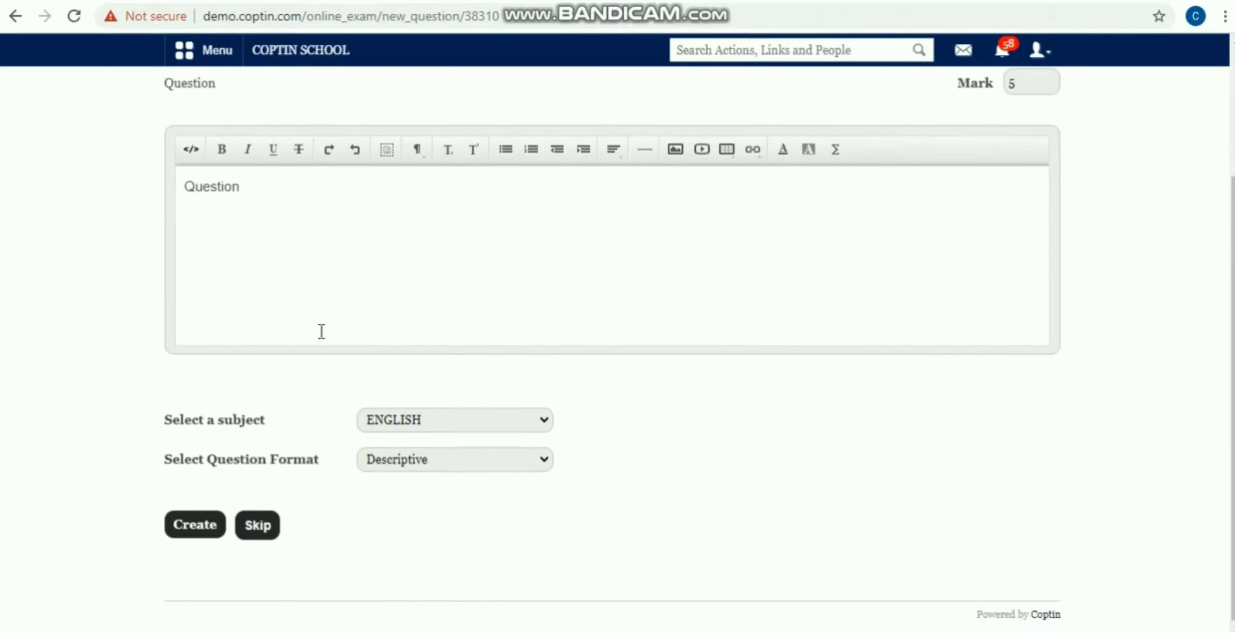
pyautogui.click(195, 524)
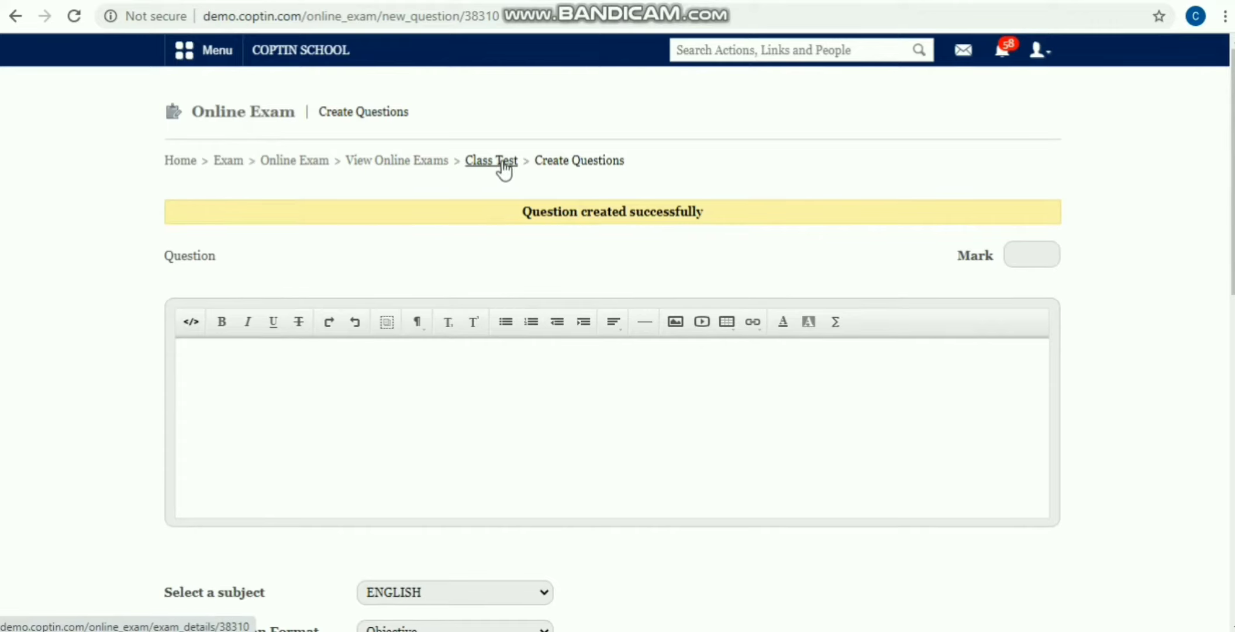
# Step: Open Import Questions for Class Test and load Grade 1 ENG questions
pyautogui.click(470, 169)
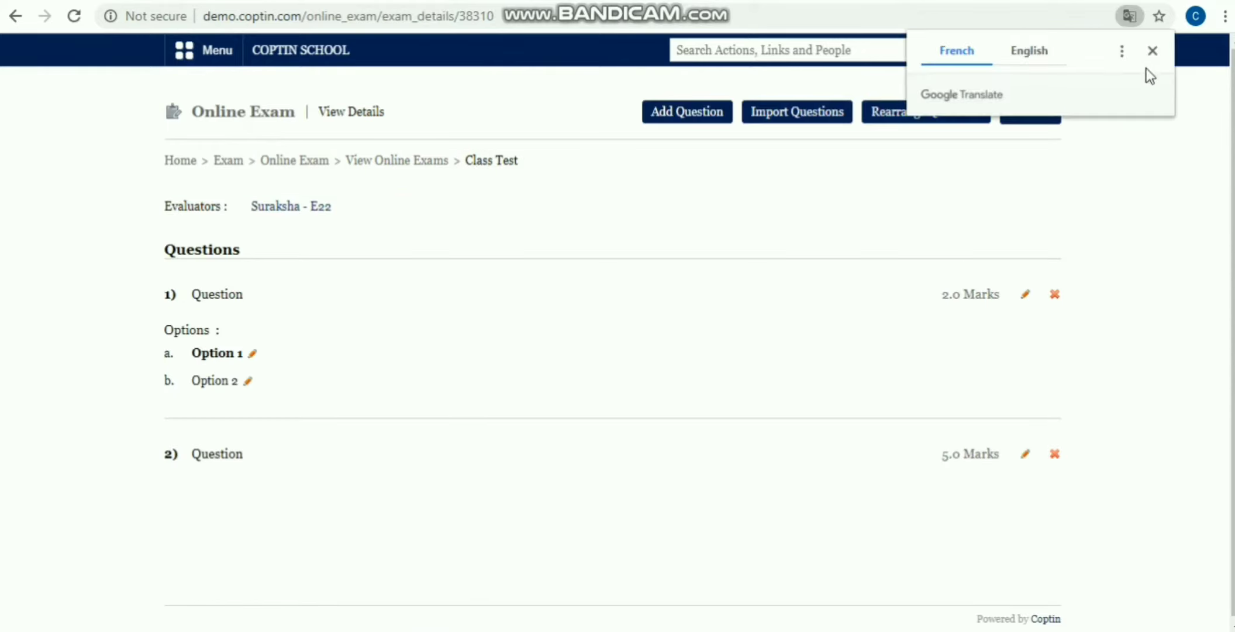
pyautogui.click(1153, 50)
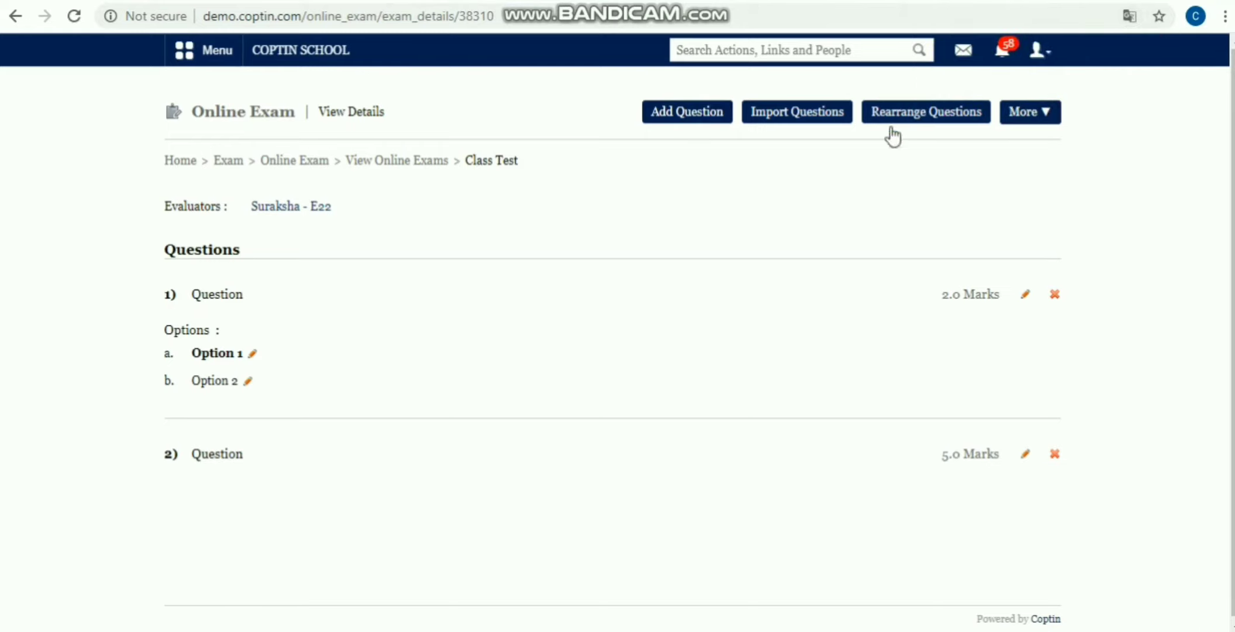
pyautogui.click(772, 115)
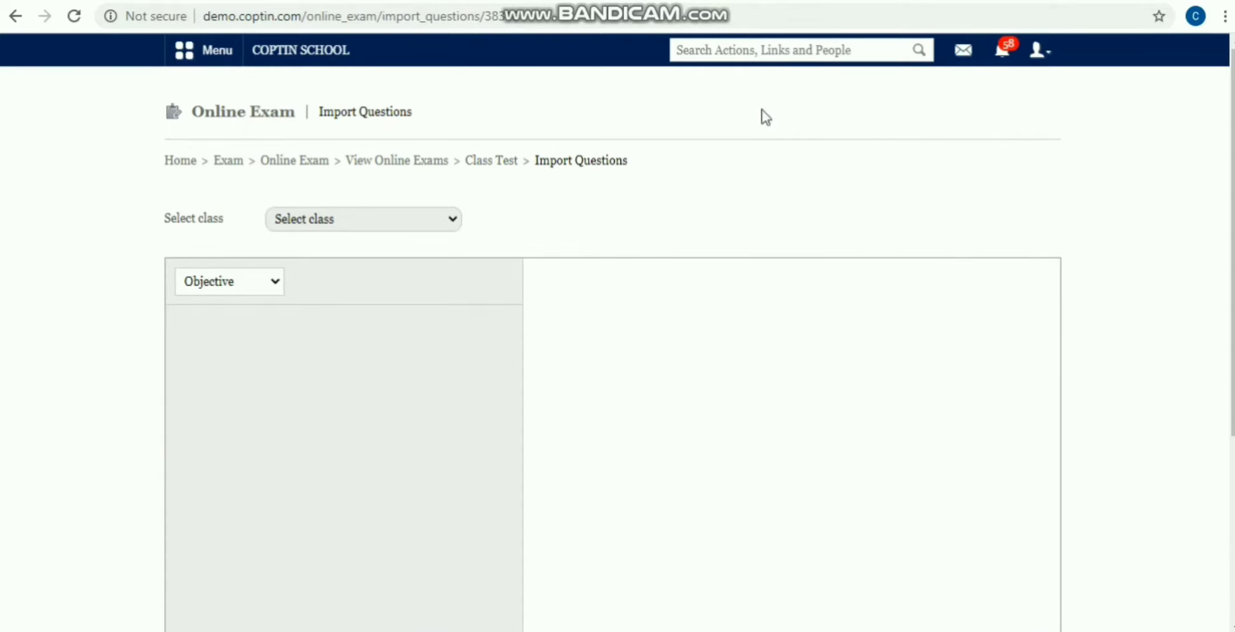
pyautogui.click(395, 216)
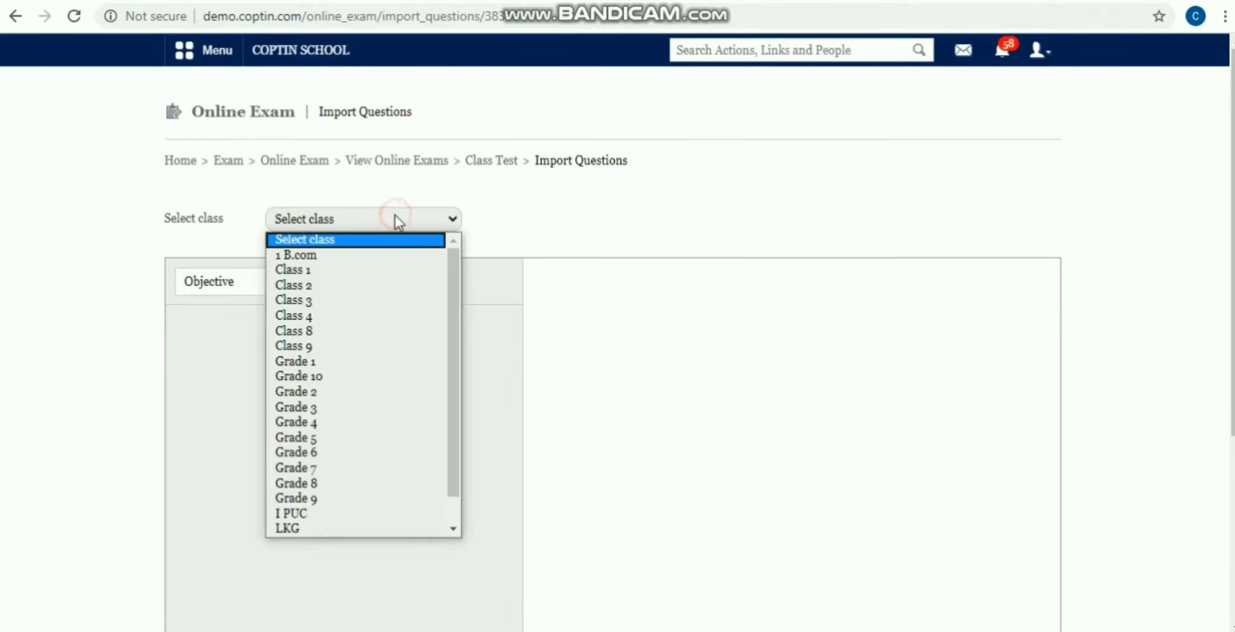
pyautogui.click(368, 362)
pyautogui.click(683, 227)
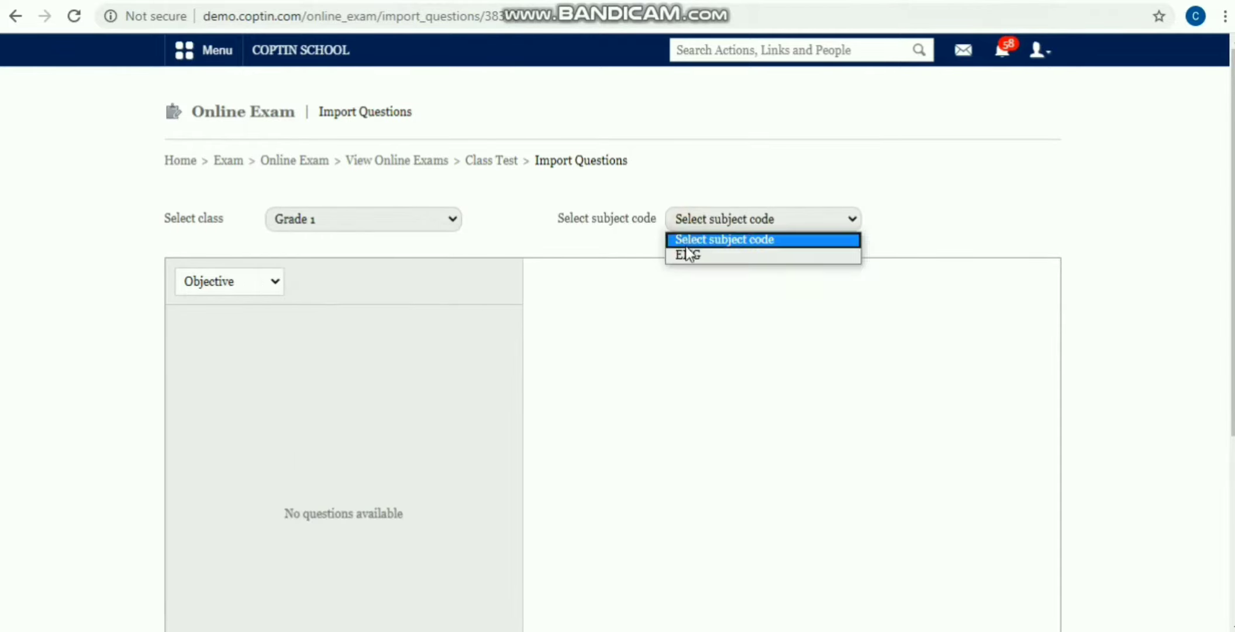
pyautogui.click(687, 253)
# Step: Import the Shakespeare's comedies question with 2 marks
pyautogui.scroll(-2, 352, 274)
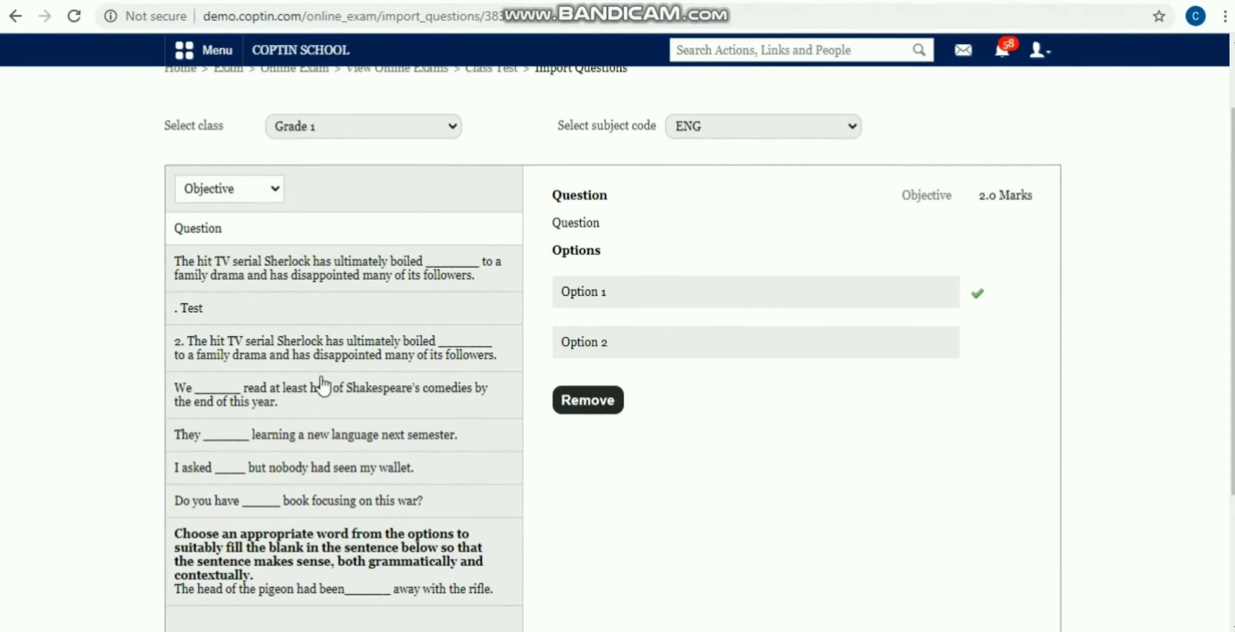
pyautogui.scroll(-3, 324, 386)
pyautogui.scroll(3, 339, 352)
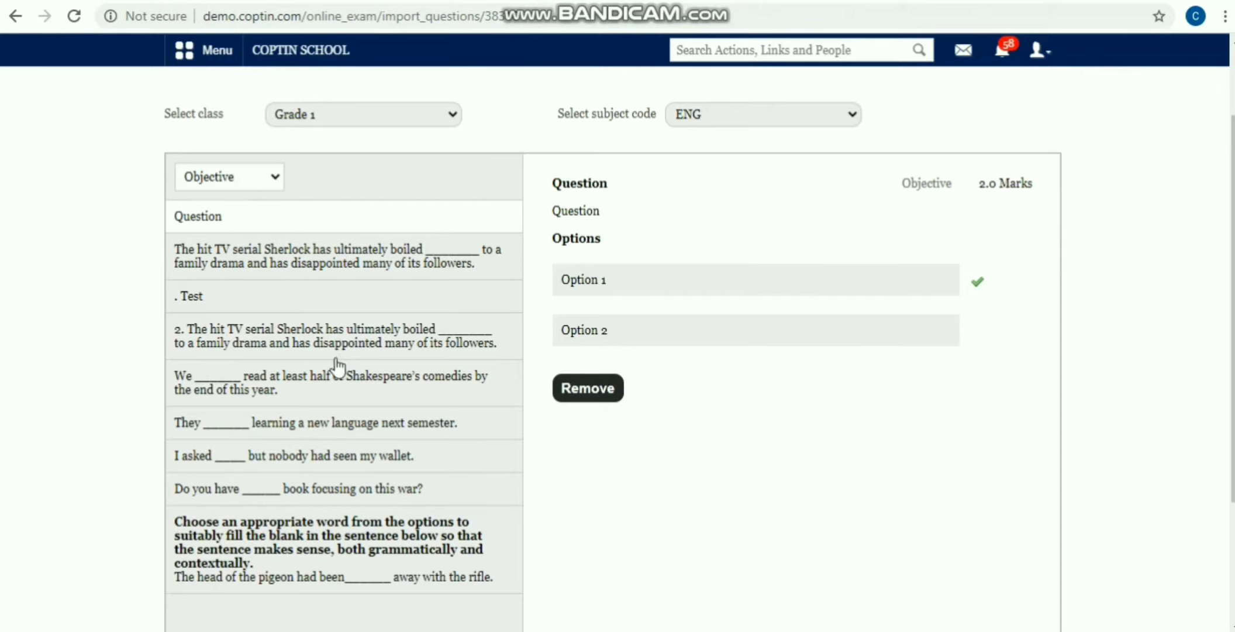
pyautogui.click(299, 388)
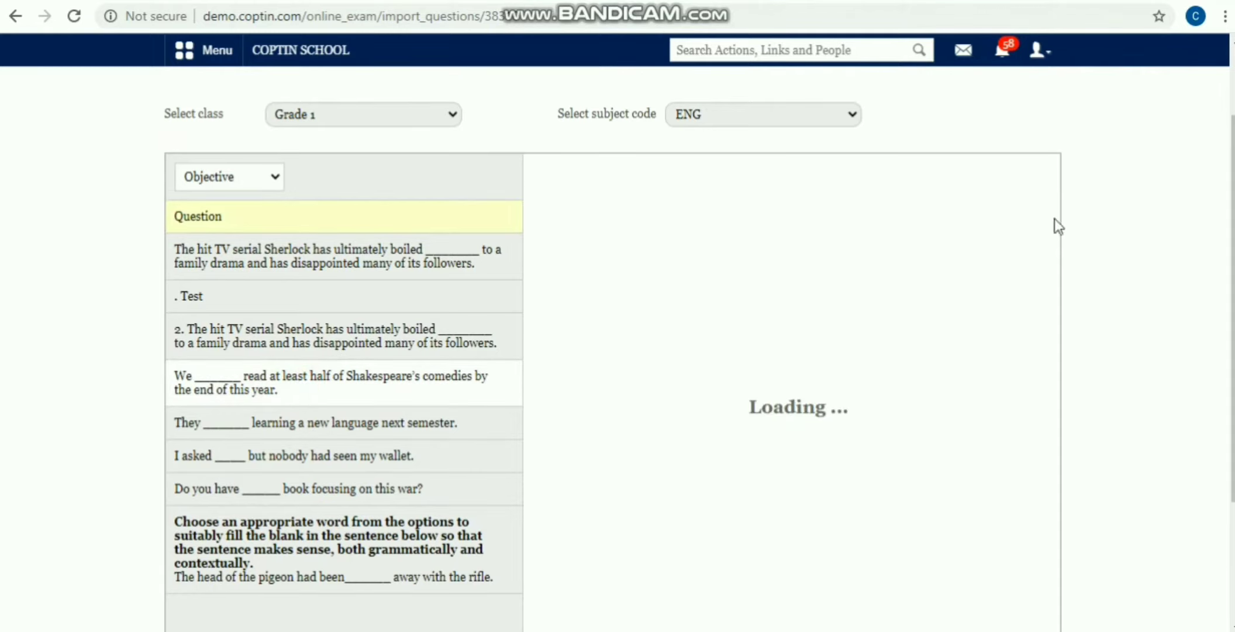
pyautogui.click(361, 391)
pyautogui.click(1007, 183)
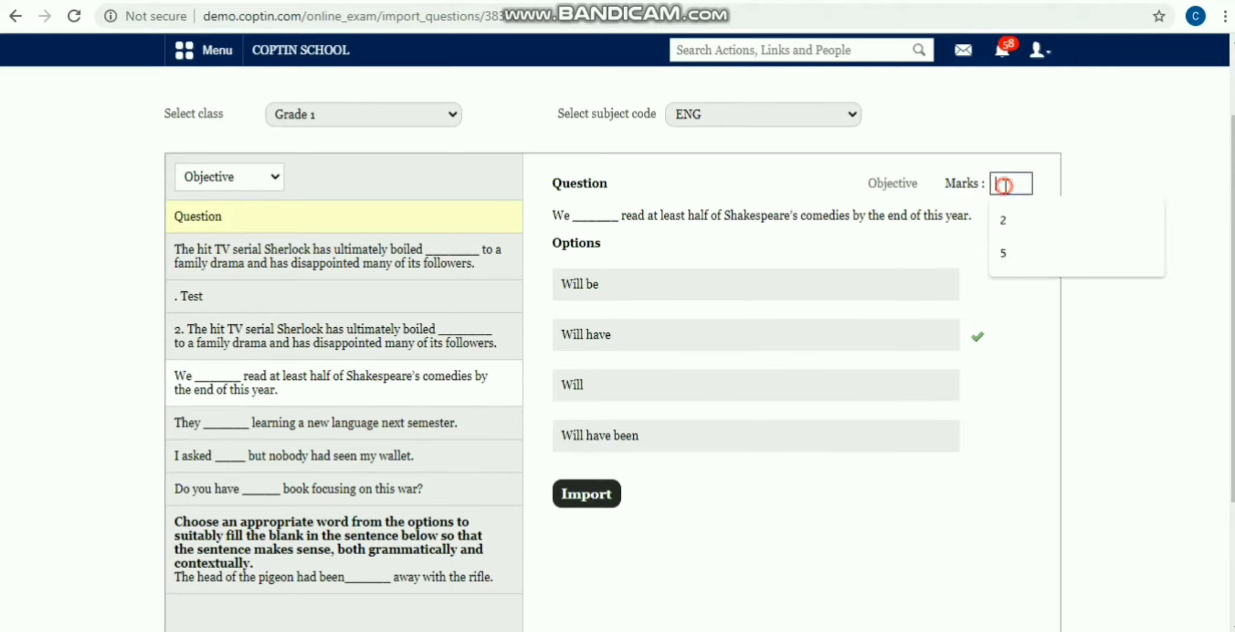
pyautogui.click(1011, 219)
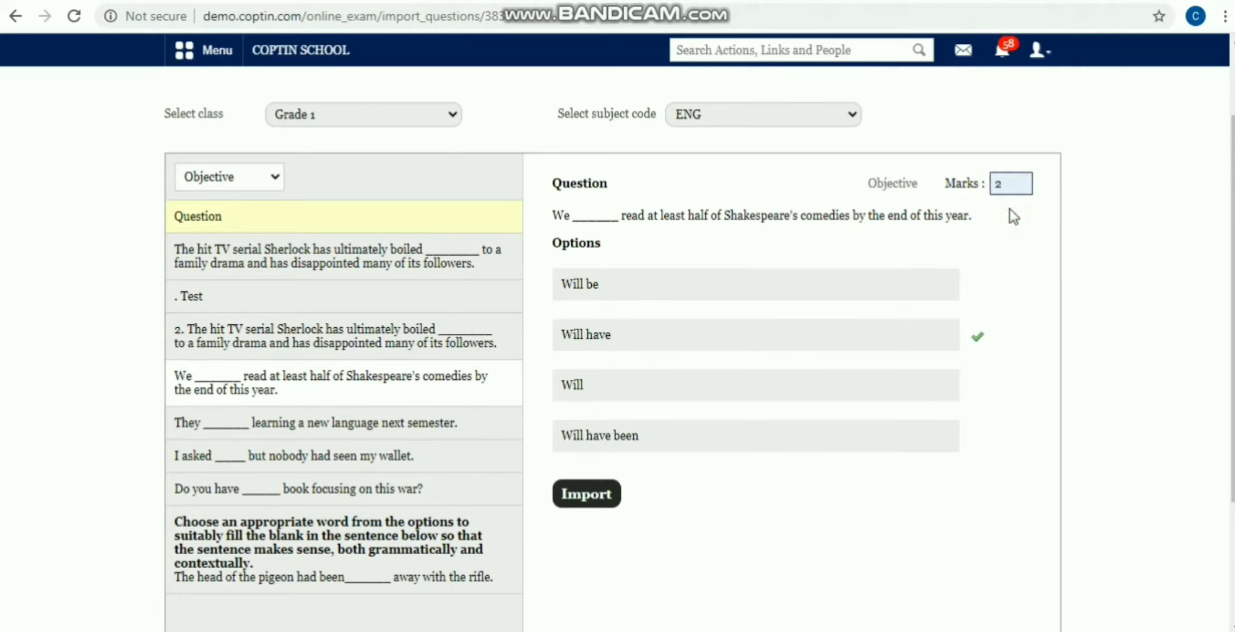
pyautogui.scroll(-3, 678, 368)
pyautogui.click(585, 310)
# Step: Enter a mark for the learning-a-new-language question and import it
pyautogui.scroll(3, 561, 313)
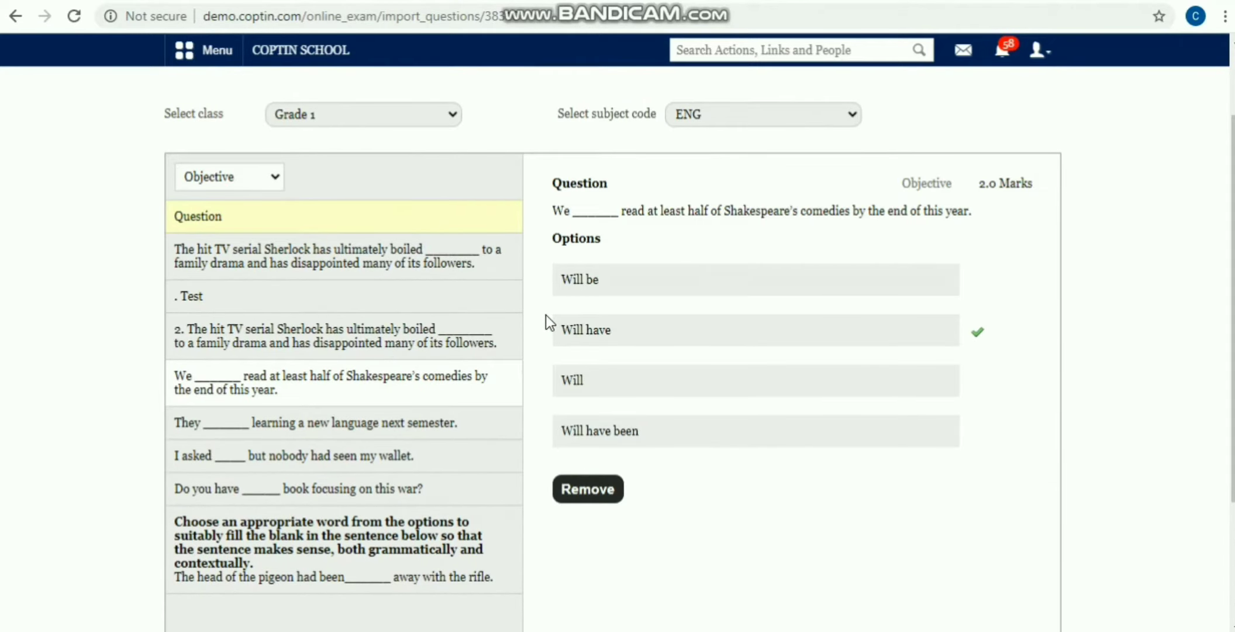
pyautogui.click(328, 424)
pyautogui.click(1006, 185)
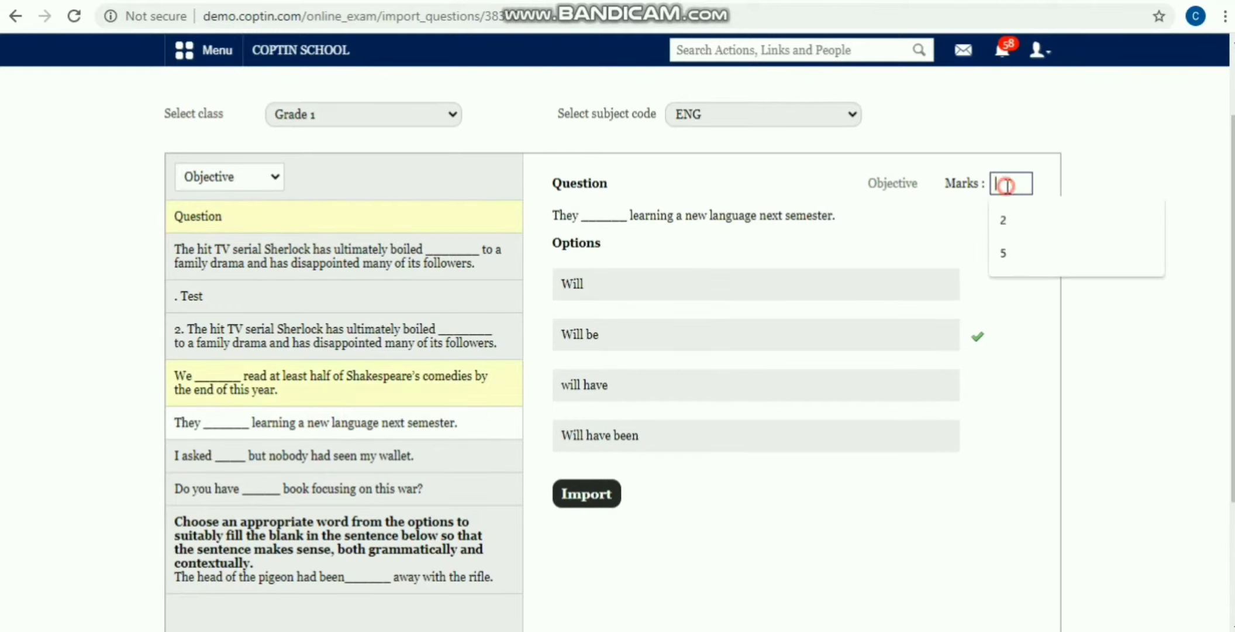
pyautogui.write('4')
pyautogui.scroll(-3, 950, 205)
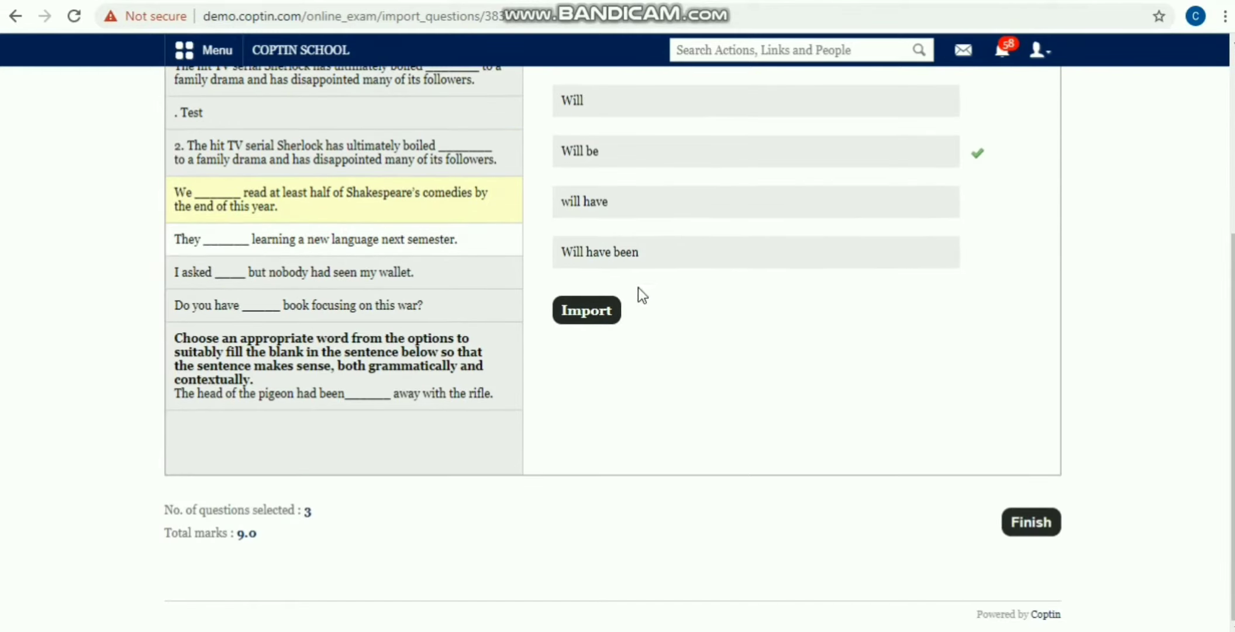
pyautogui.click(614, 310)
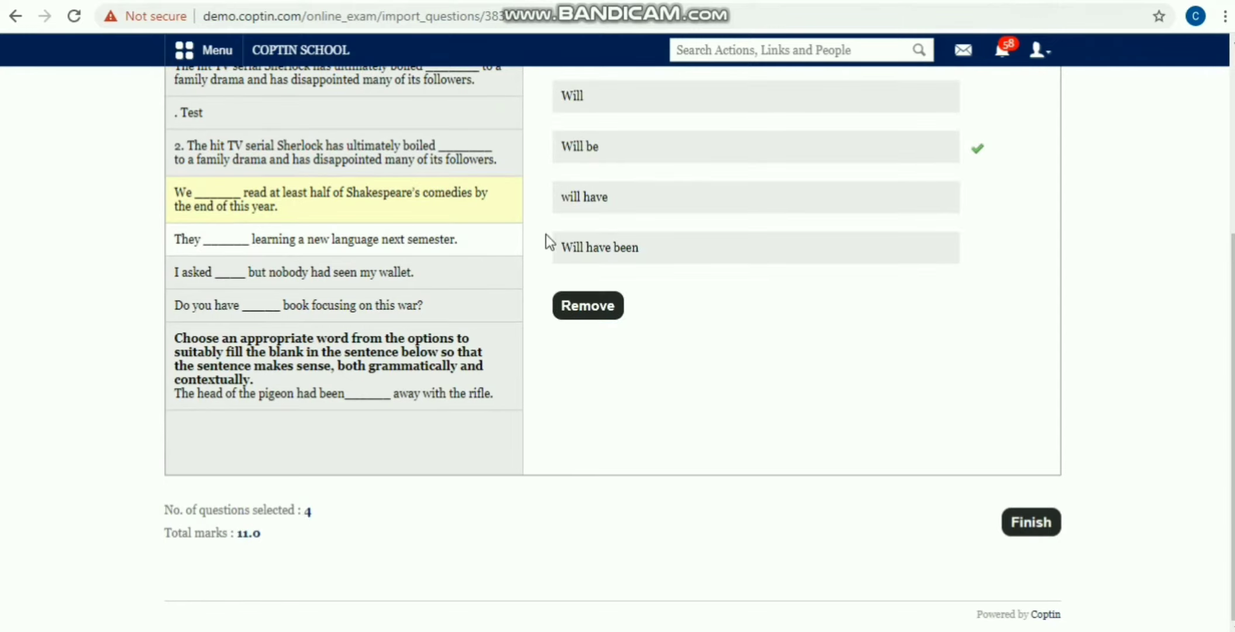
pyautogui.scroll(5, 550, 233)
pyautogui.scroll(-5, 553, 231)
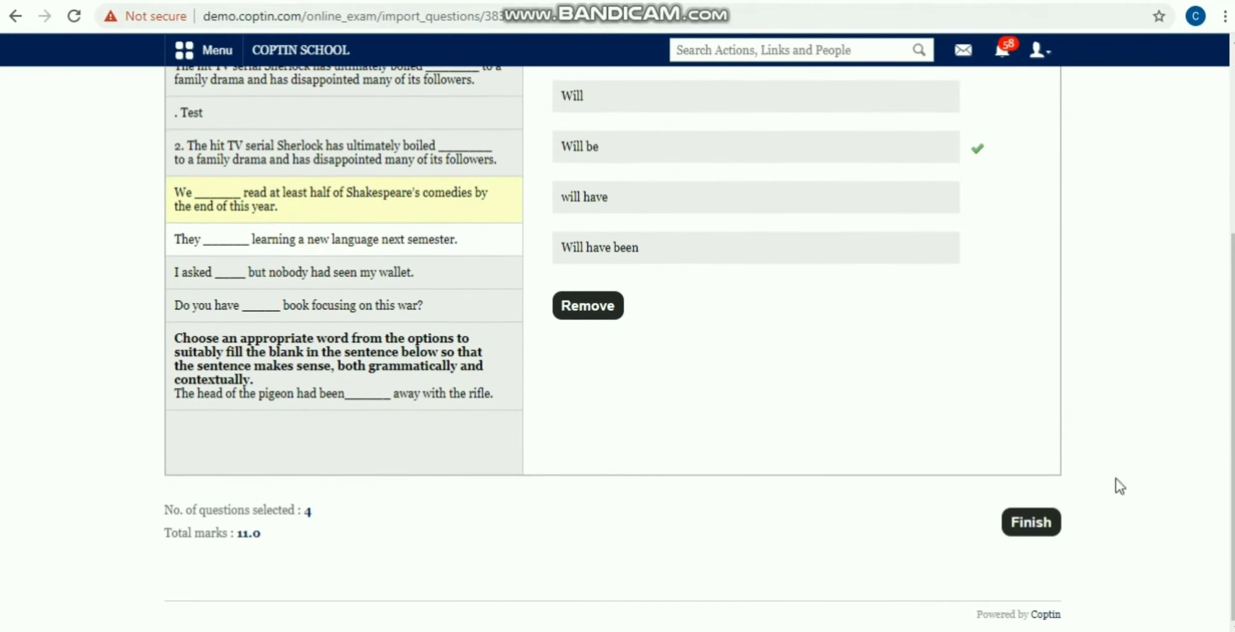
# Step: Finish the import and review the Class Test question list
pyautogui.click(1039, 529)
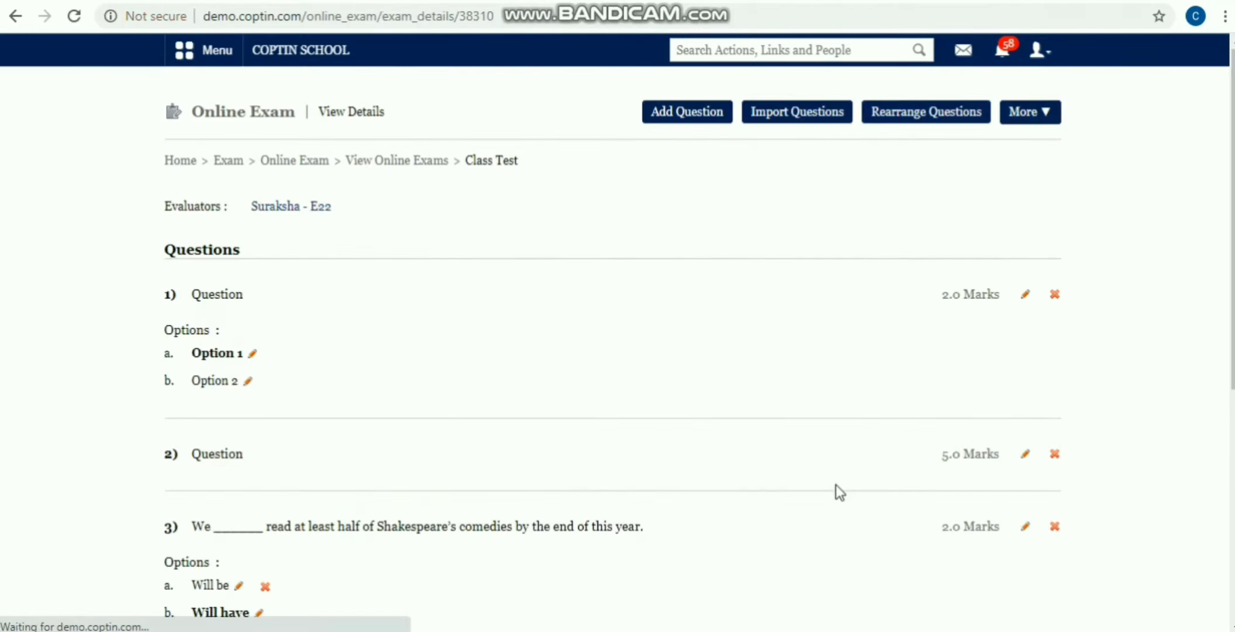
pyautogui.scroll(-6, 836, 484)
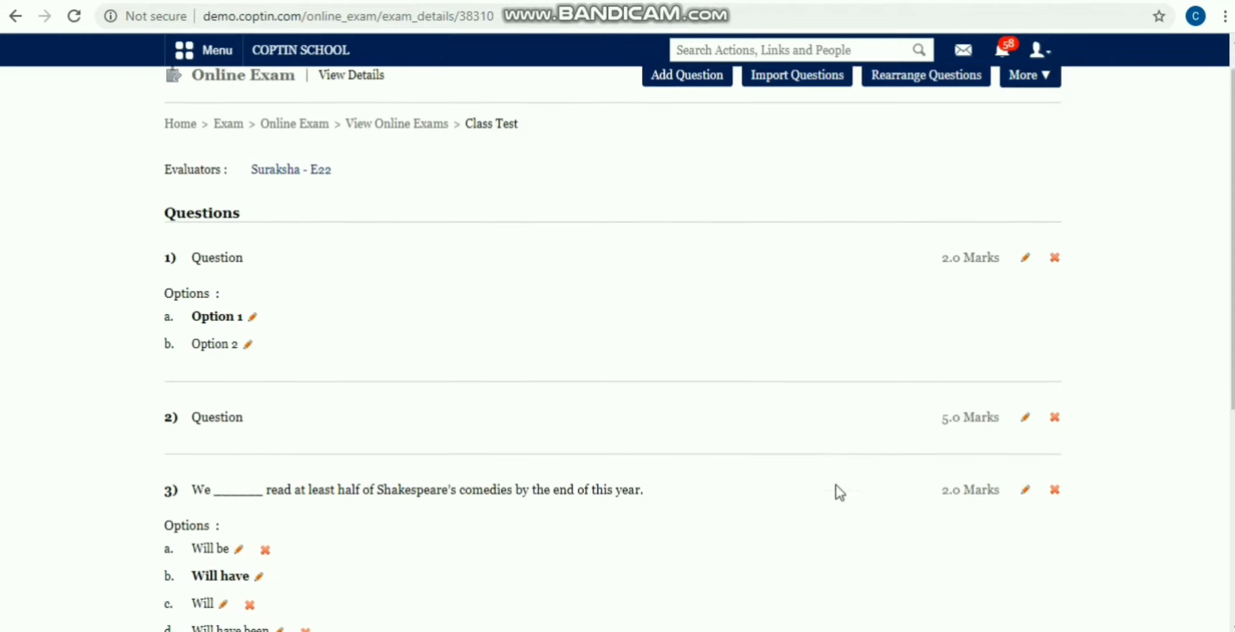
pyautogui.scroll(-1, 420, 299)
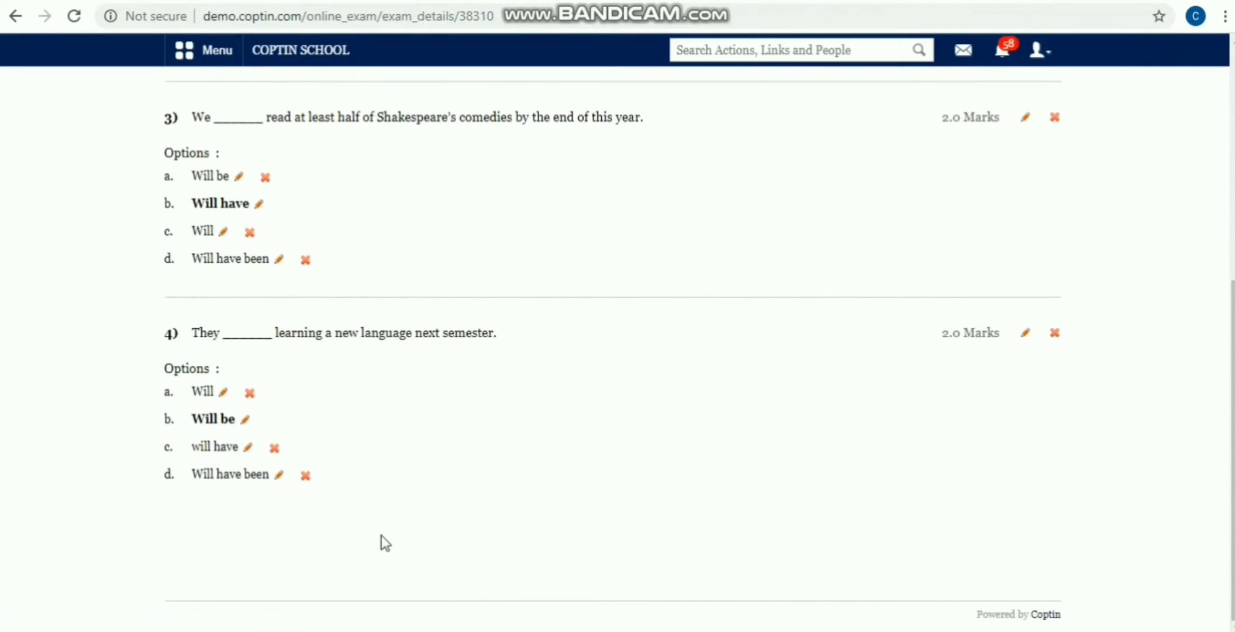
pyautogui.scroll(3, 393, 448)
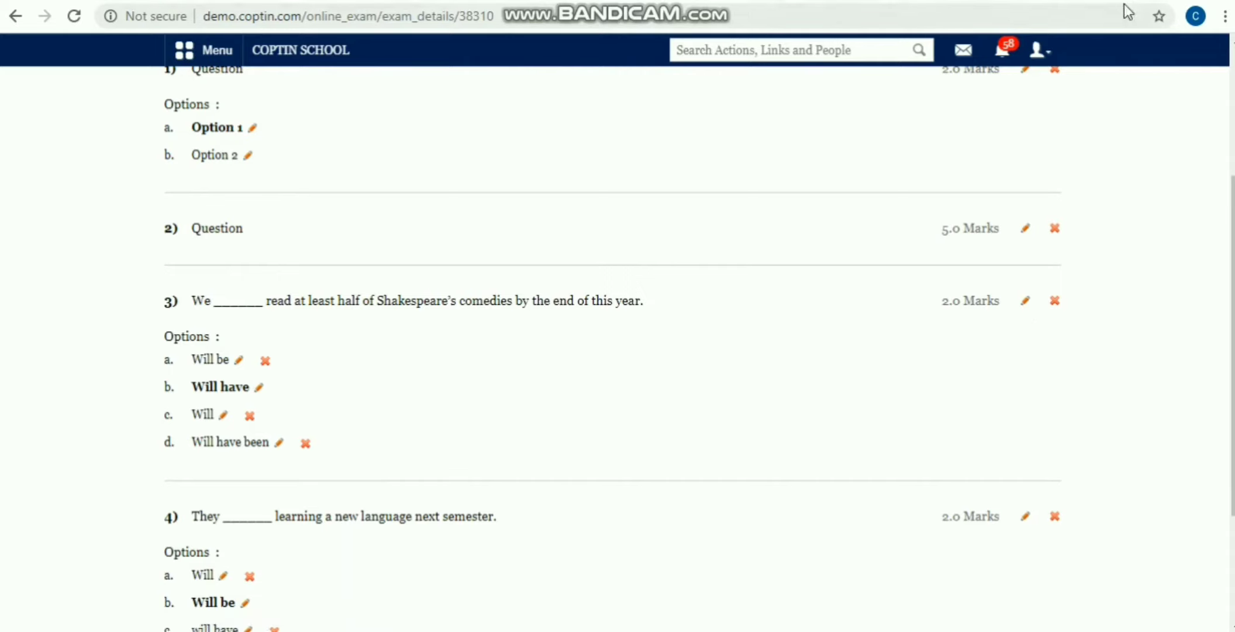
pyautogui.scroll(3, 973, 272)
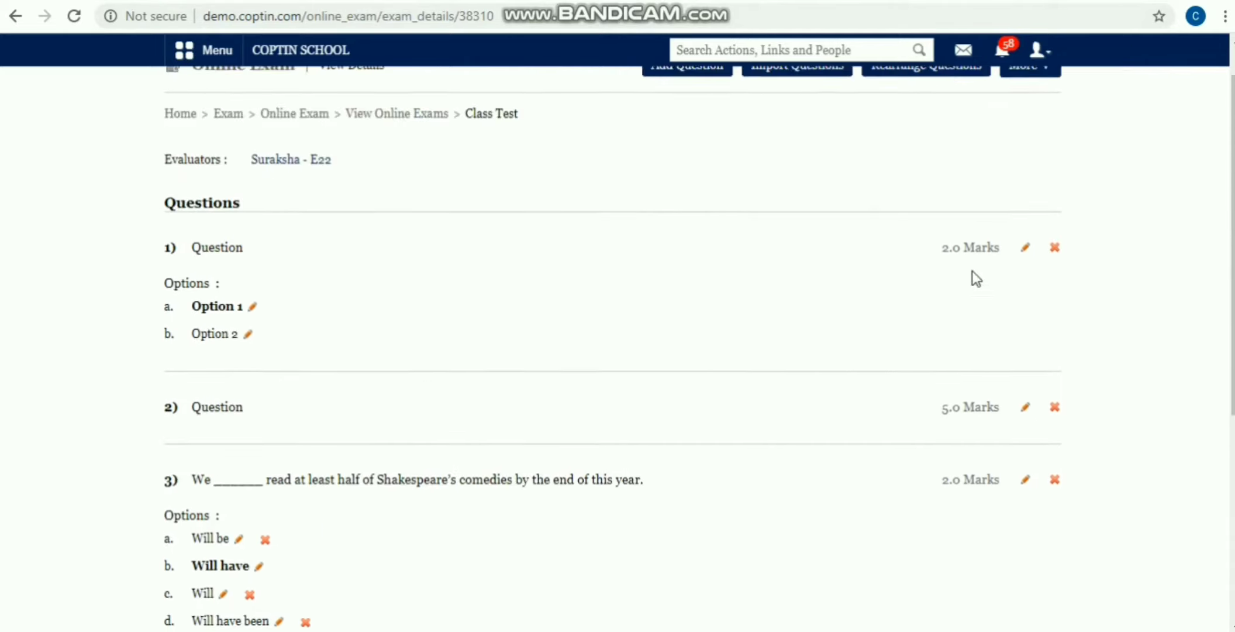
# Step: Delete question 1, the two-option objective question, and confirm
pyautogui.click(1054, 253)
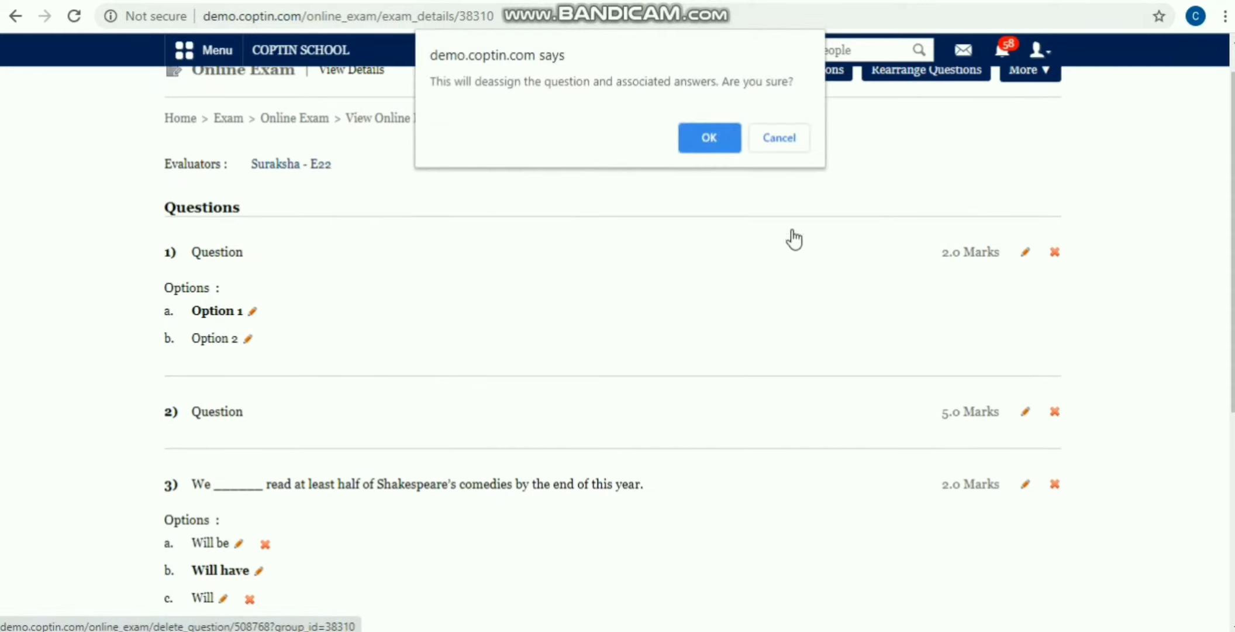
pyautogui.click(701, 139)
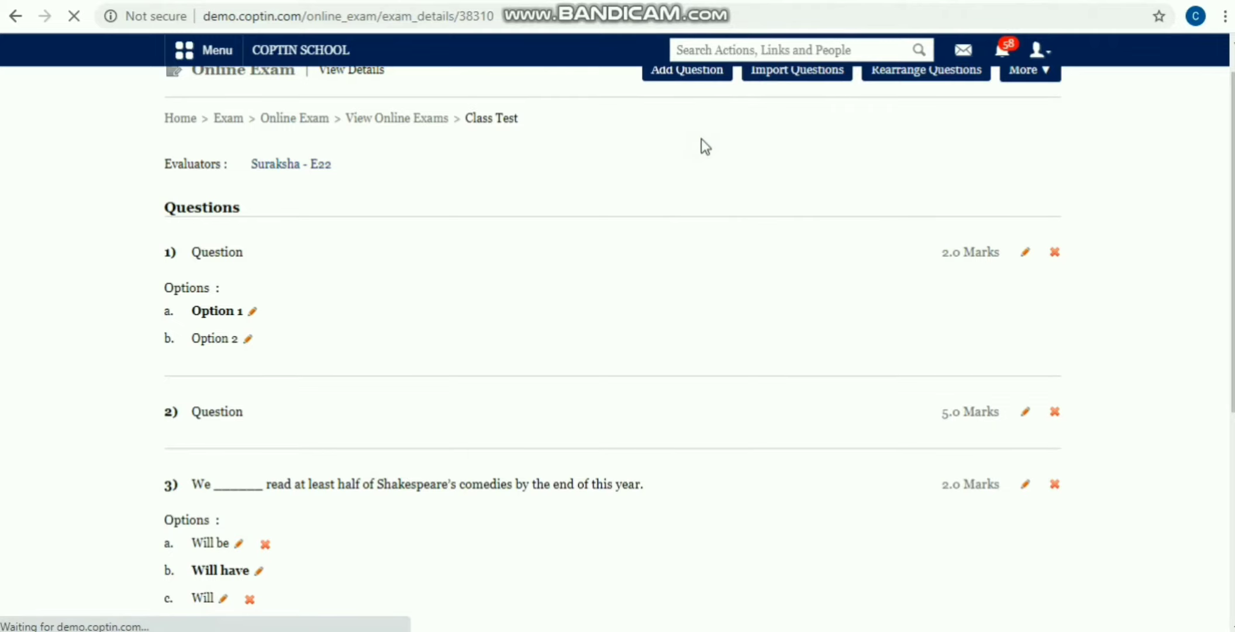
pyautogui.scroll(-5, 273, 335)
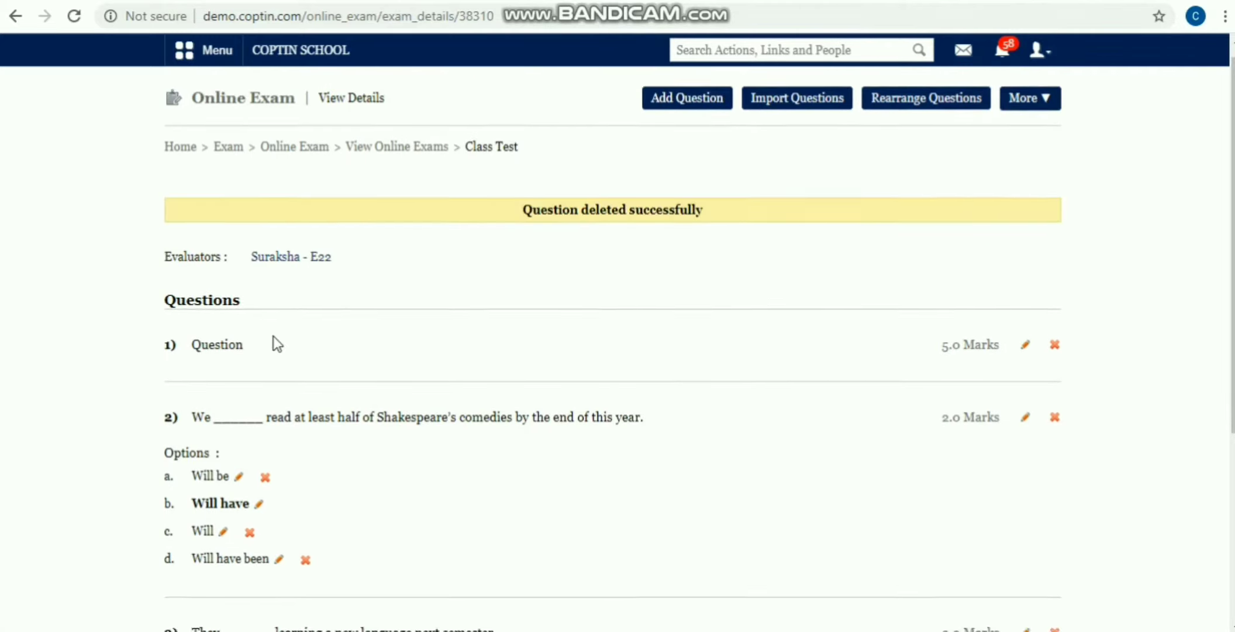
pyautogui.scroll(5, 261, 386)
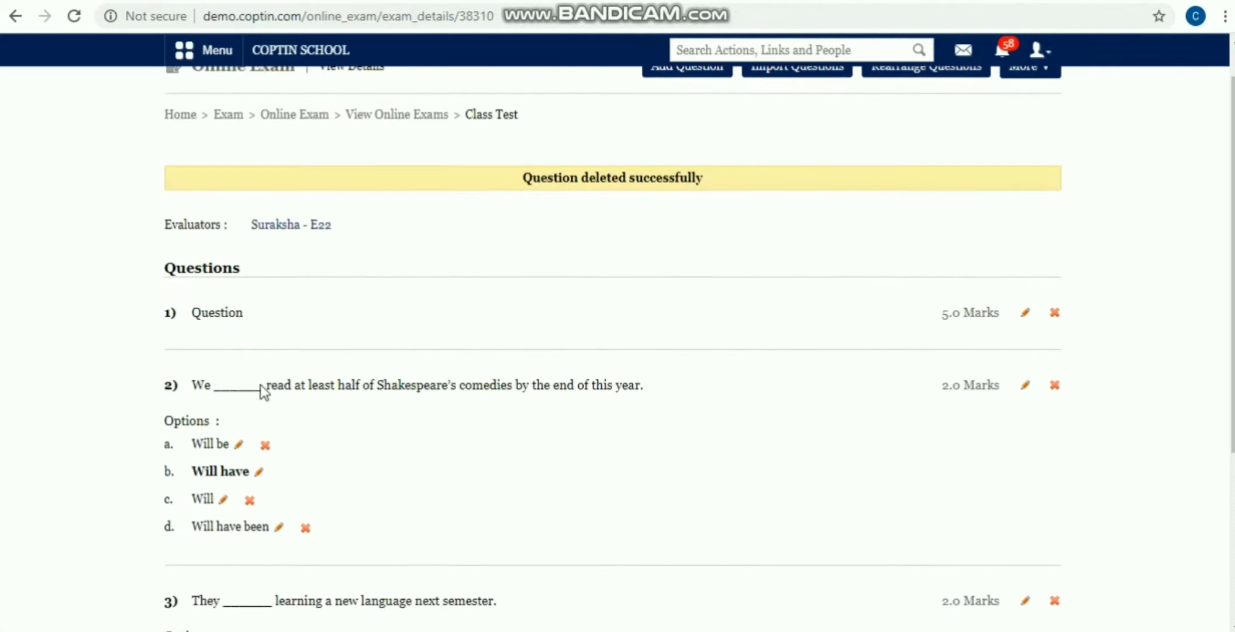
# Step: Reorder questions to Shakespeare, descriptive, new-language, and enable Randomize
pyautogui.scroll(1, 261, 393)
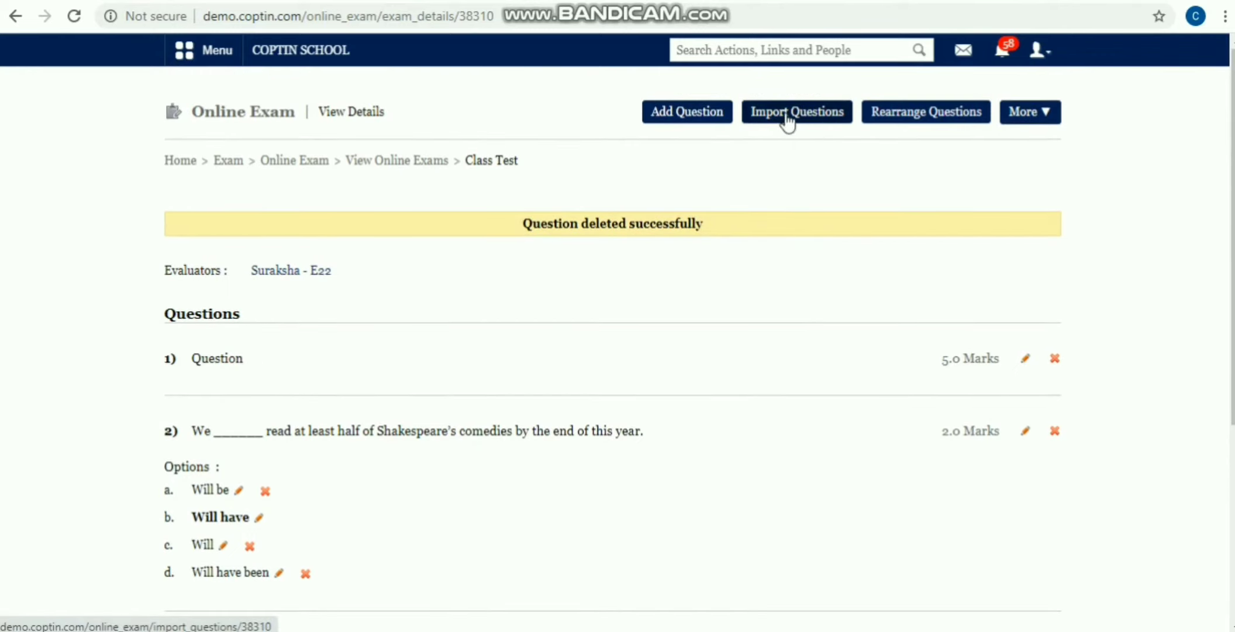
pyautogui.click(921, 114)
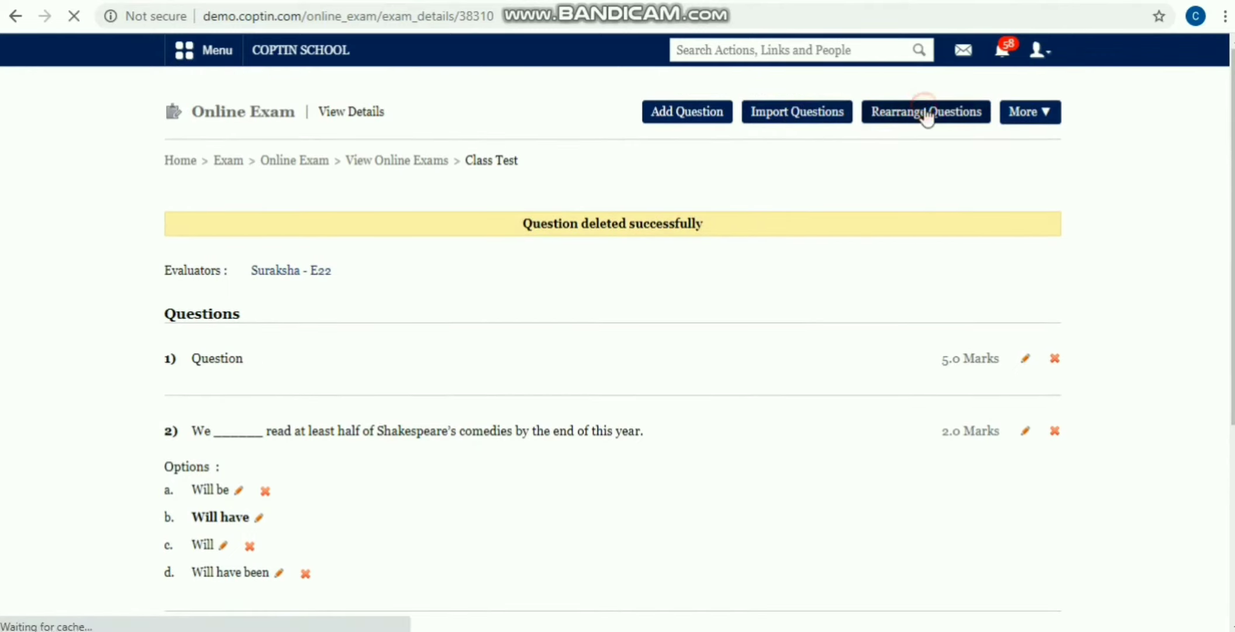
pyautogui.moveTo(342, 296); pyautogui.dragTo(369, 374)
pyautogui.moveTo(379, 298); pyautogui.dragTo(384, 482)
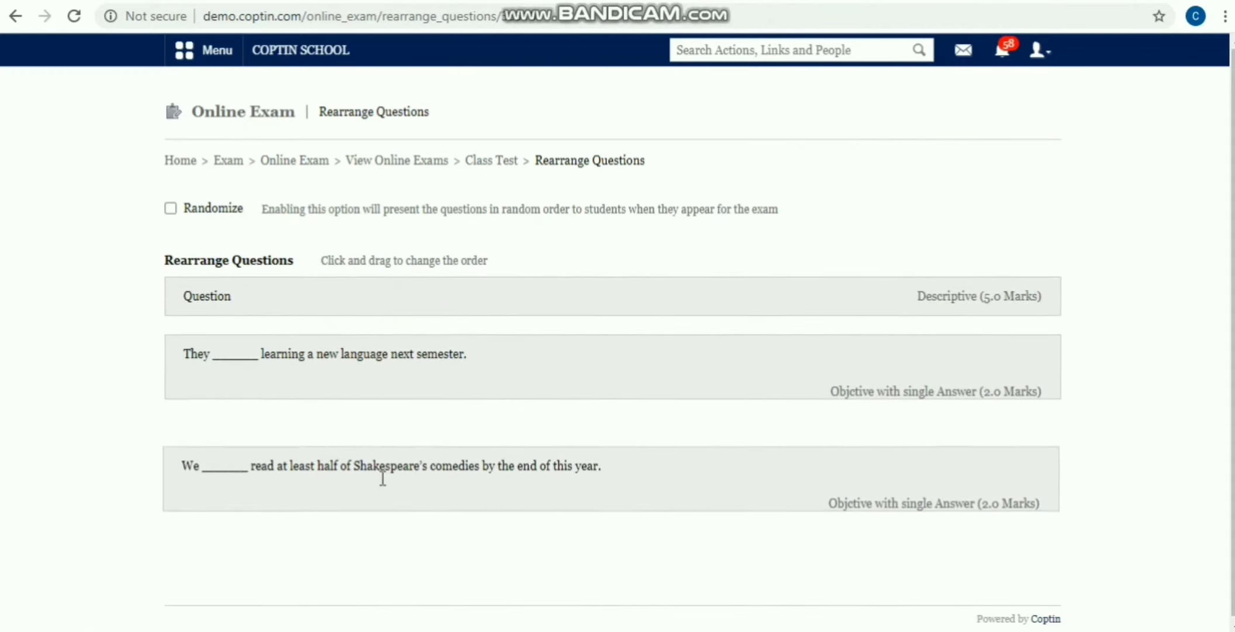
pyautogui.moveTo(409, 367); pyautogui.dragTo(411, 459)
pyautogui.moveTo(441, 295); pyautogui.dragTo(452, 379)
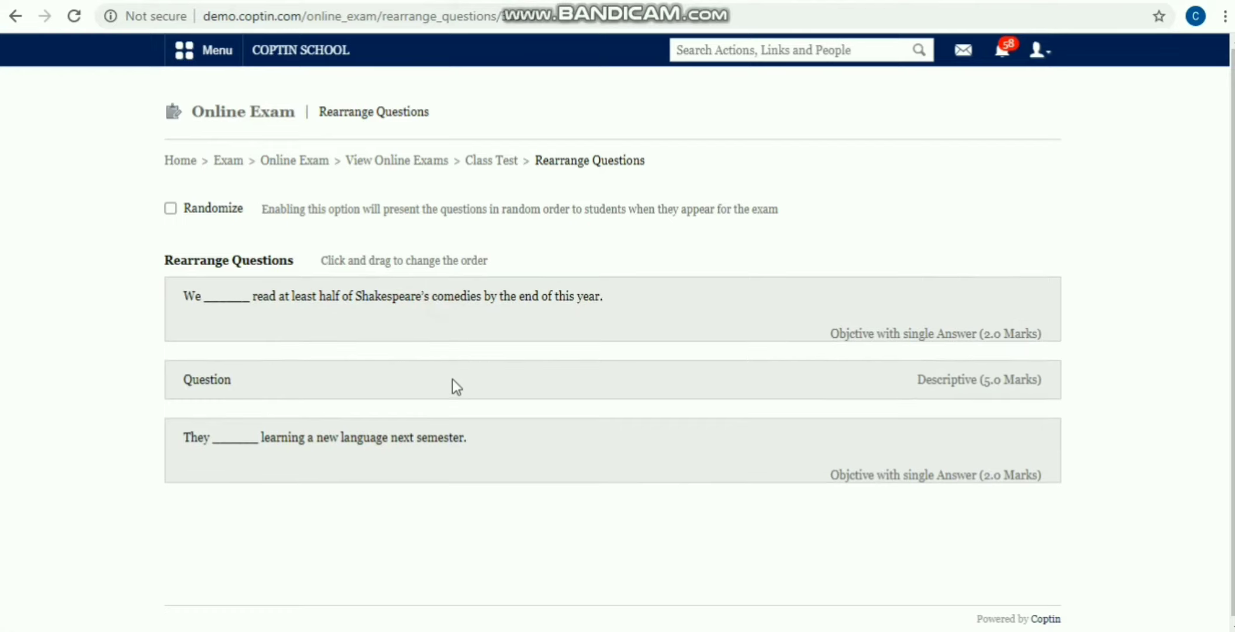
pyautogui.click(169, 210)
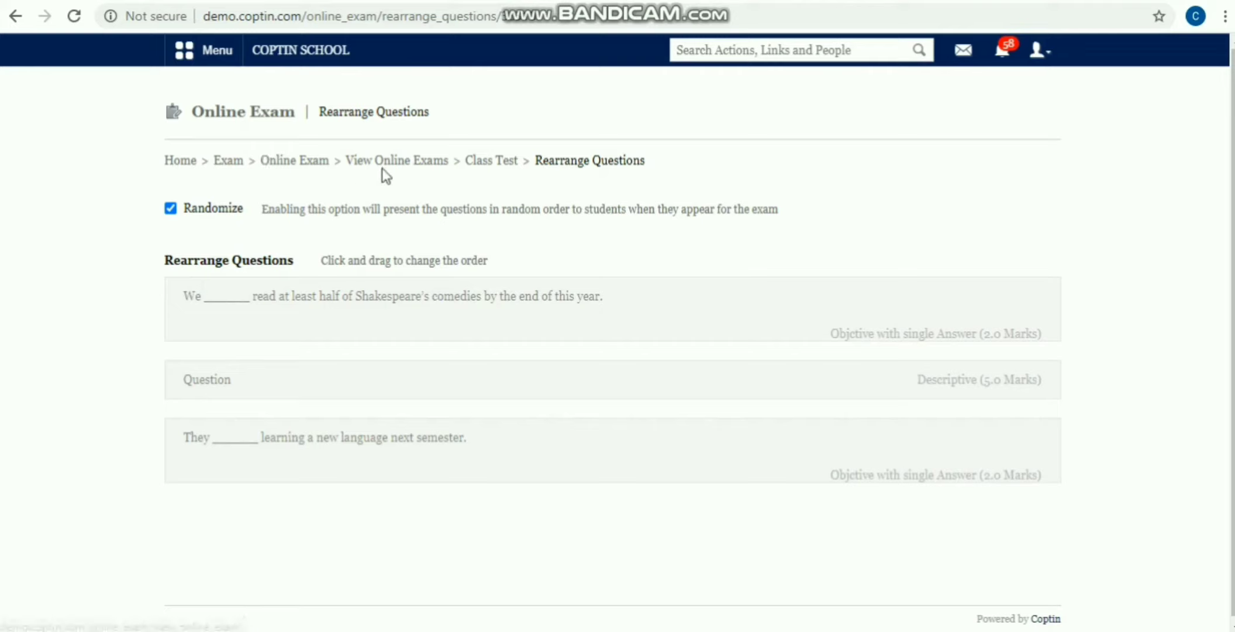
# Step: Re-save the Class Test exam settings without changes
pyautogui.click(478, 159)
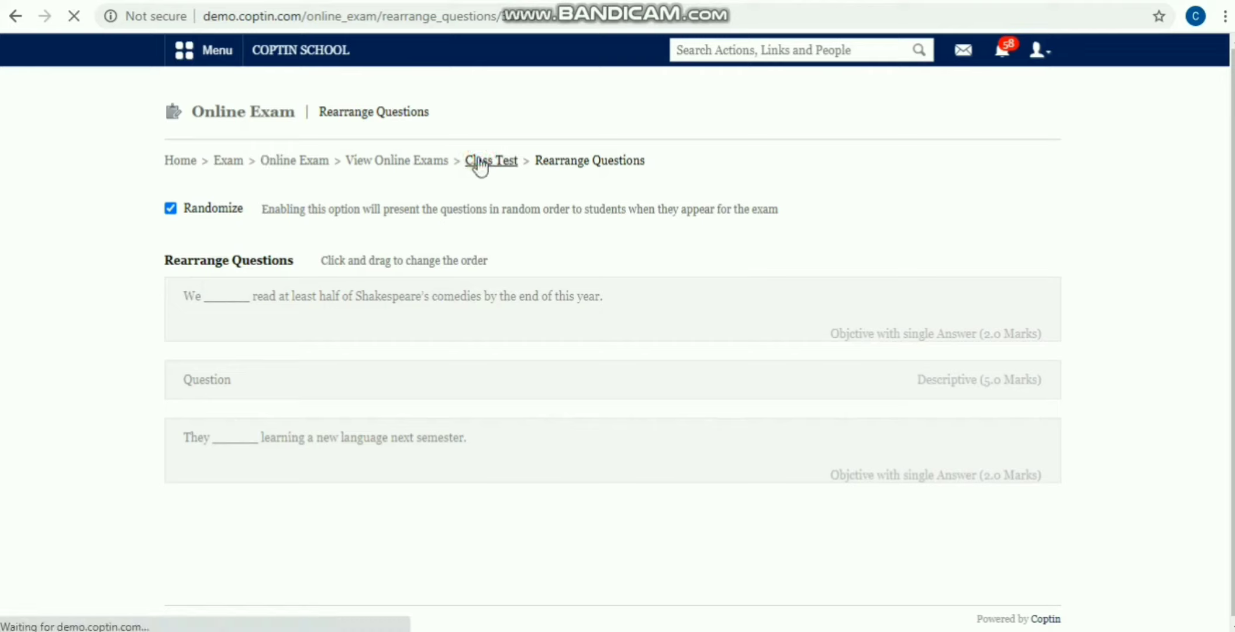
pyautogui.click(1034, 120)
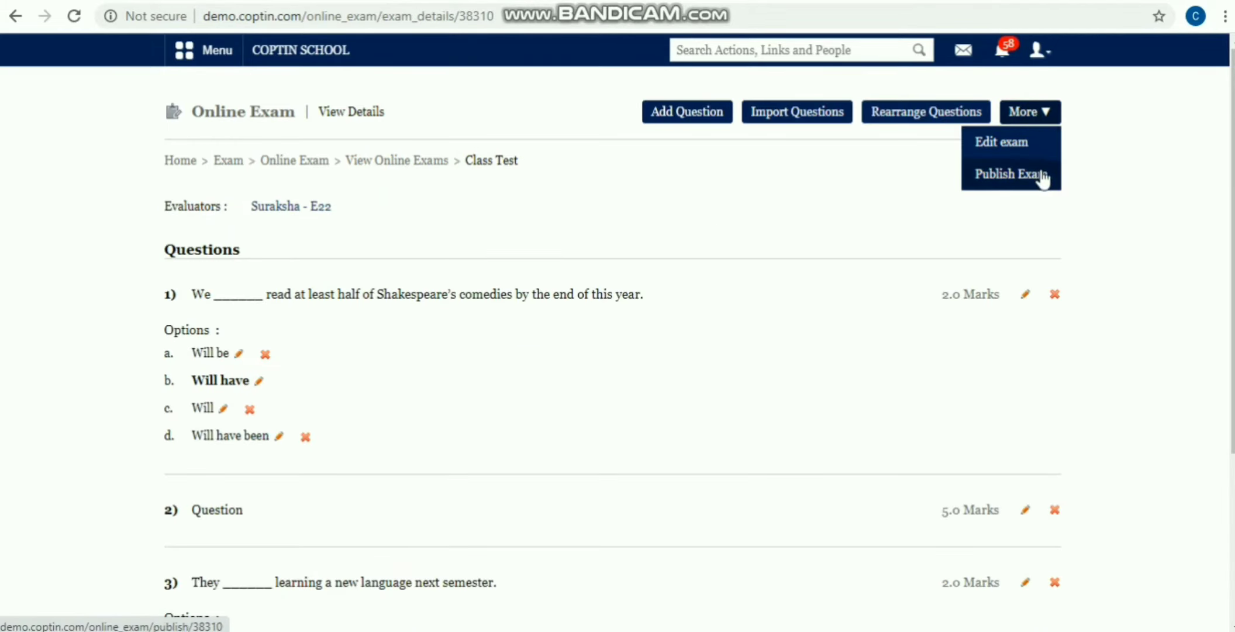
pyautogui.click(1026, 146)
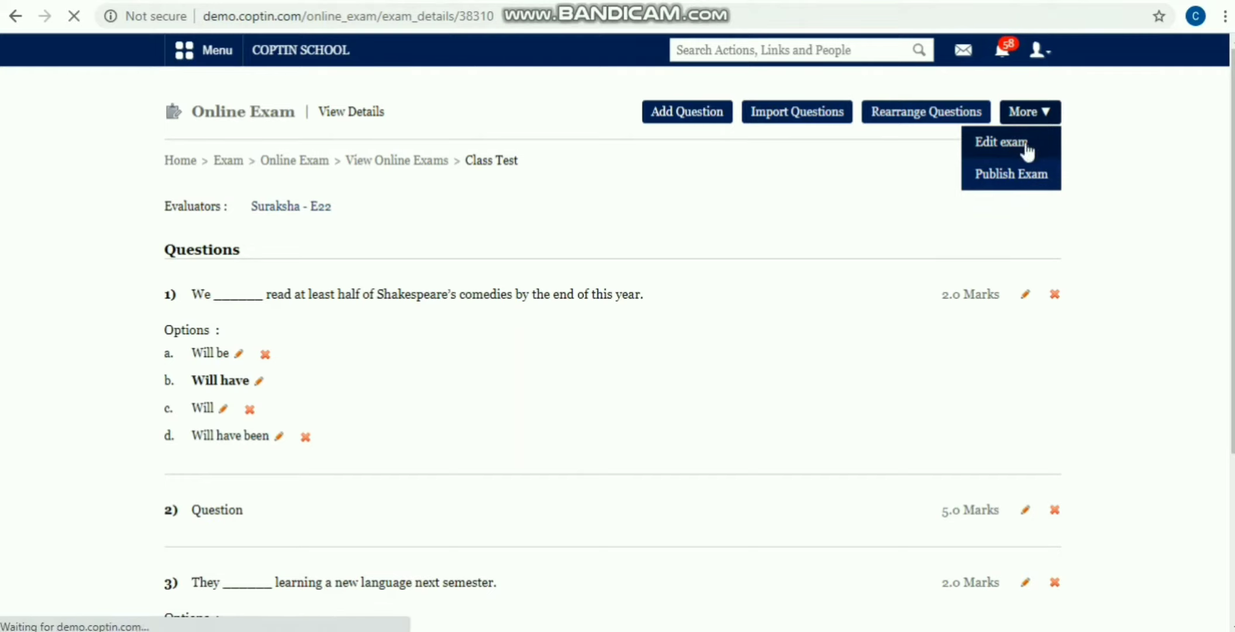
pyautogui.scroll(-5, 162, 330)
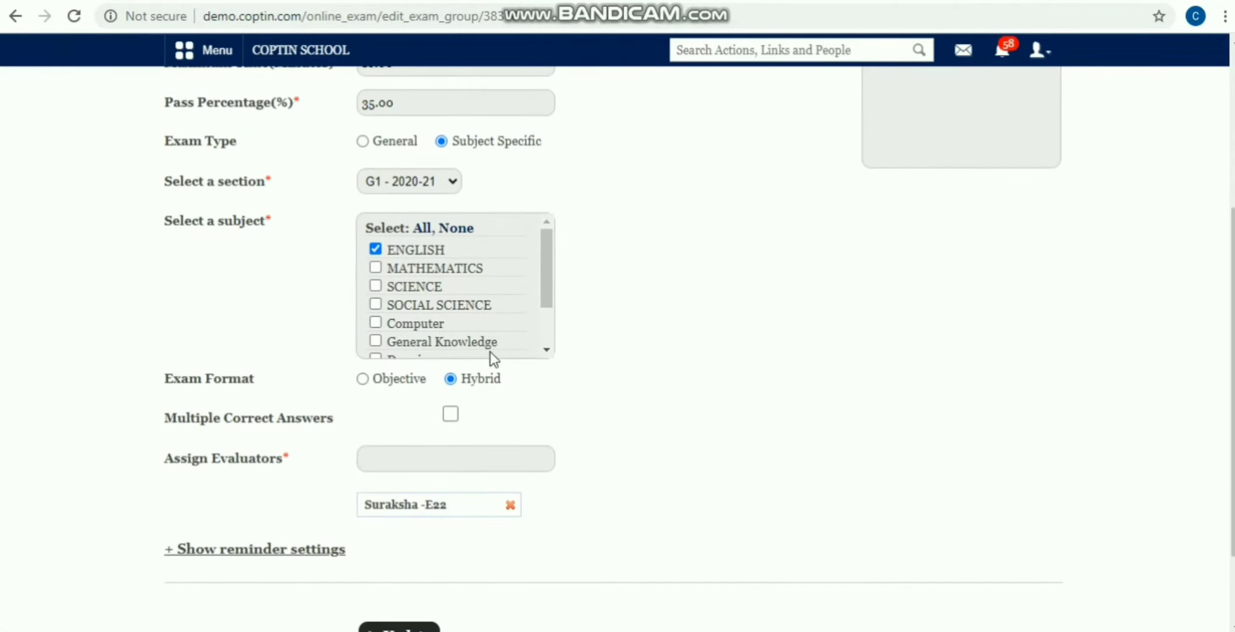
pyautogui.scroll(-2, 493, 355)
pyautogui.scroll(-2, 683, 262)
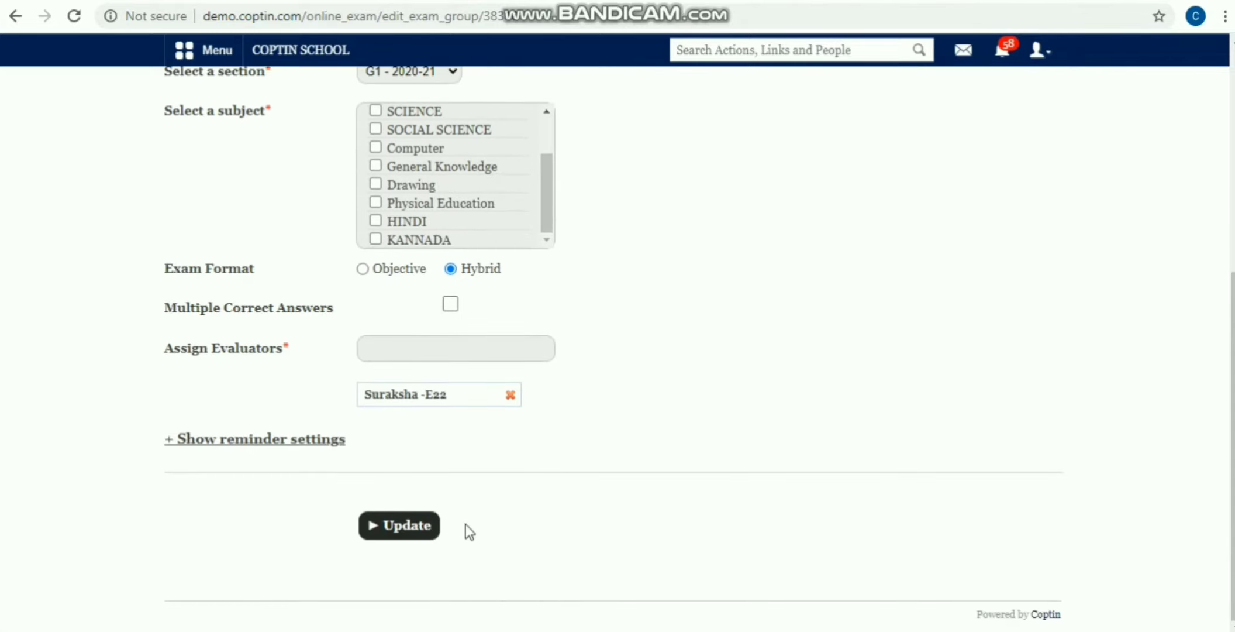
pyautogui.click(422, 526)
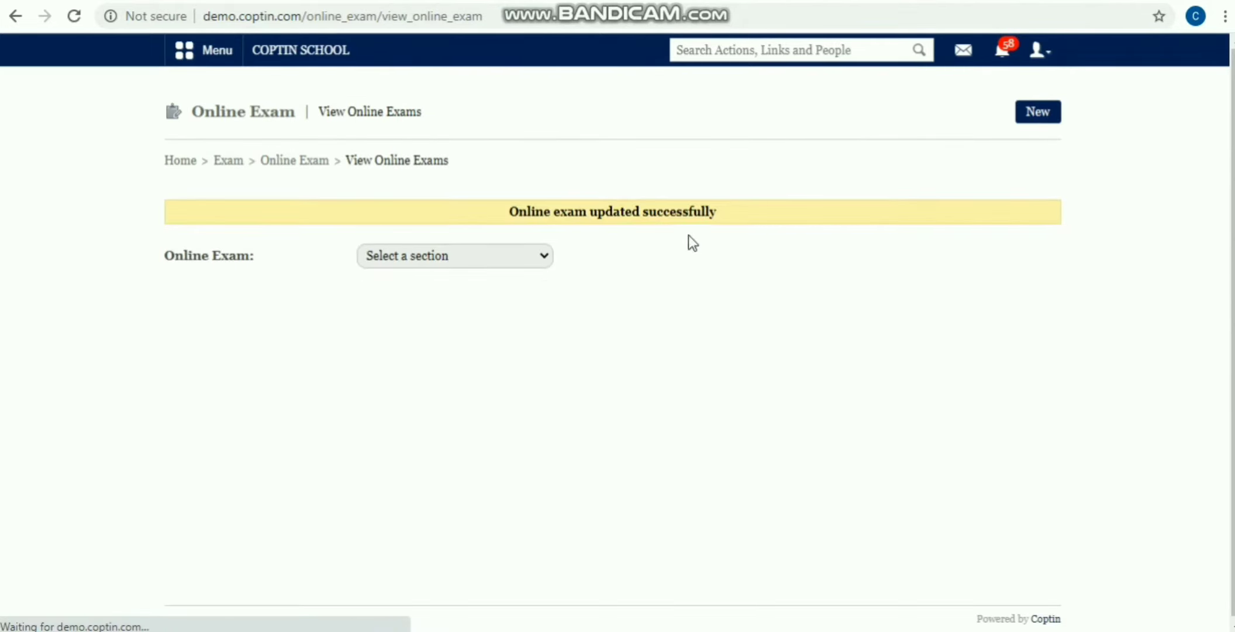
# Step: Publish the Class Test exam for section G1 - 2020-21
pyautogui.click(455, 255)
pyautogui.click(445, 292)
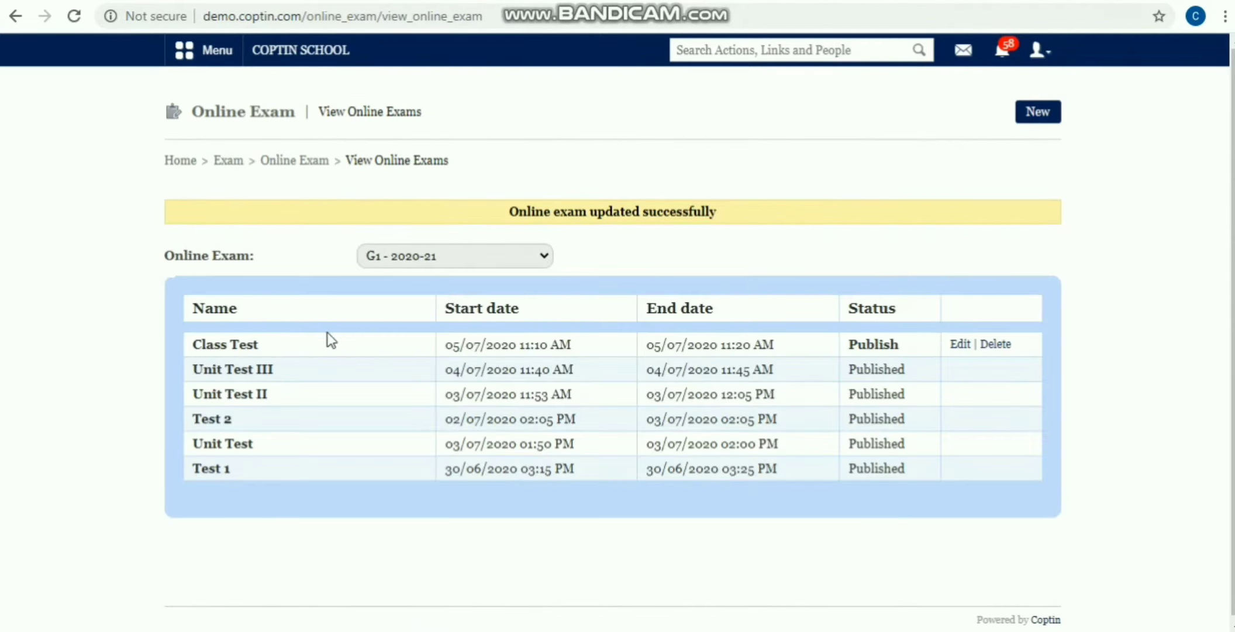
pyautogui.click(877, 348)
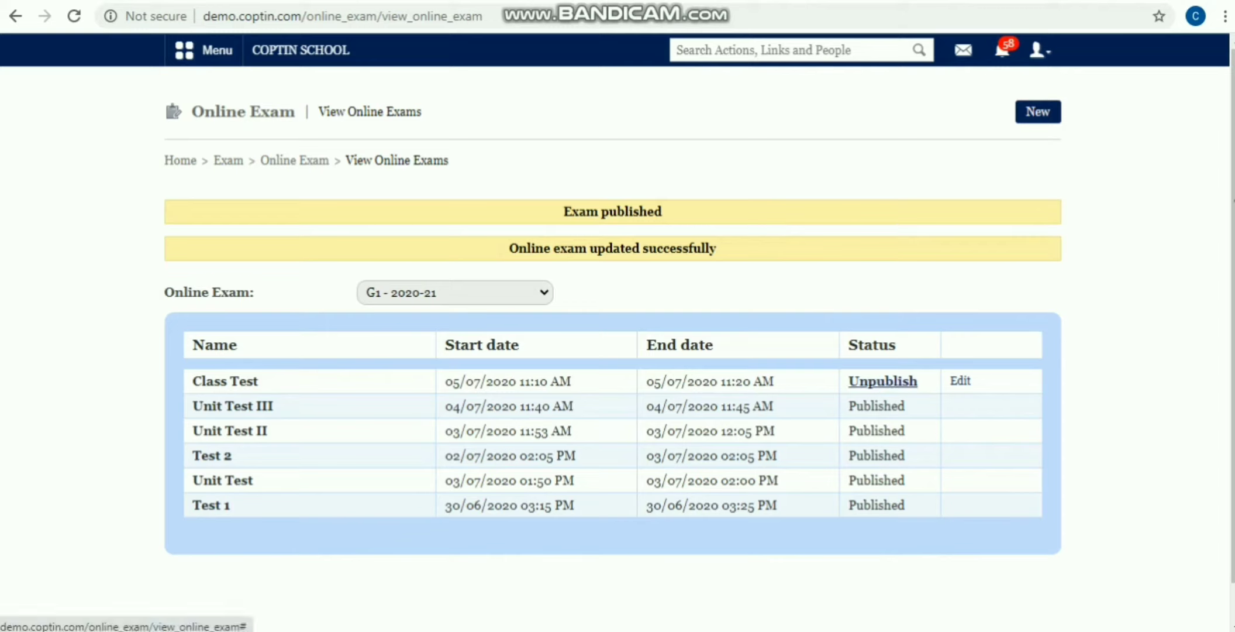
# Step: Load demo.coptin.com in a new incognito browser window
pyautogui.click(1230, 21)
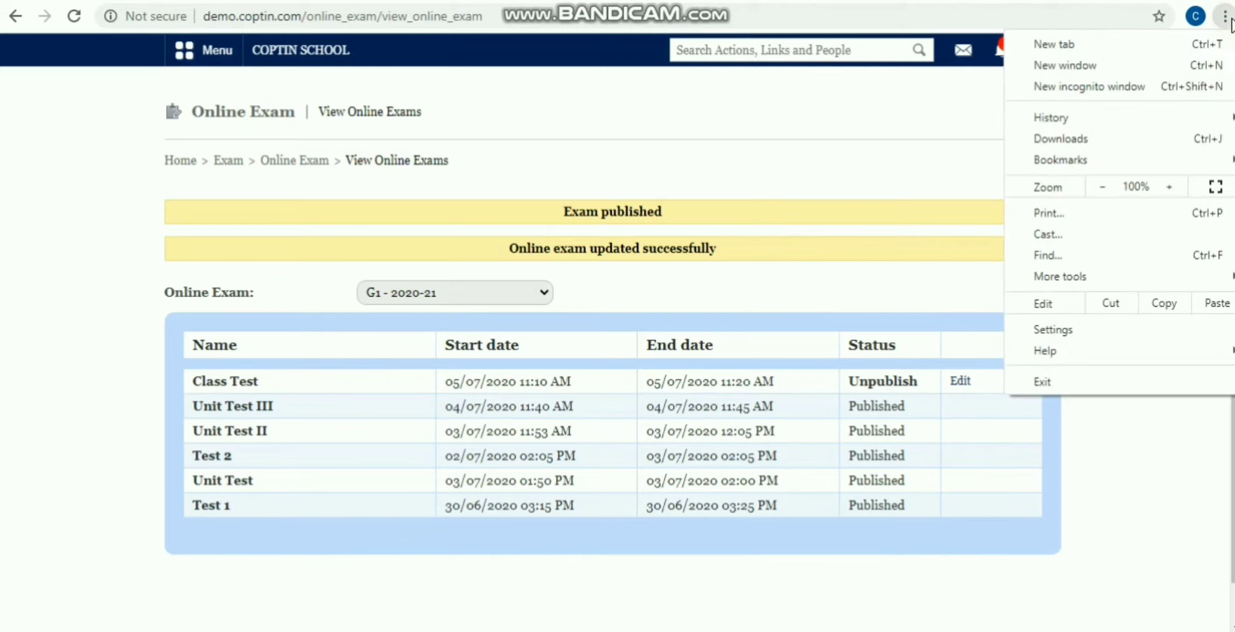
pyautogui.click(1131, 88)
pyautogui.write('de')
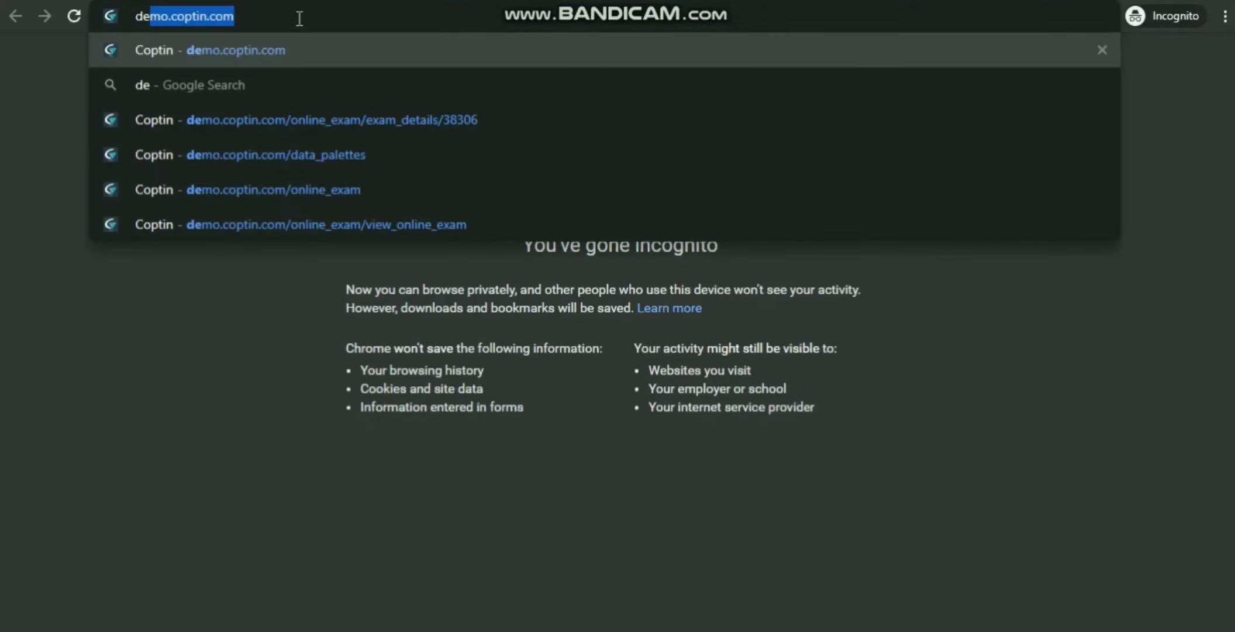
pyautogui.press('Return')
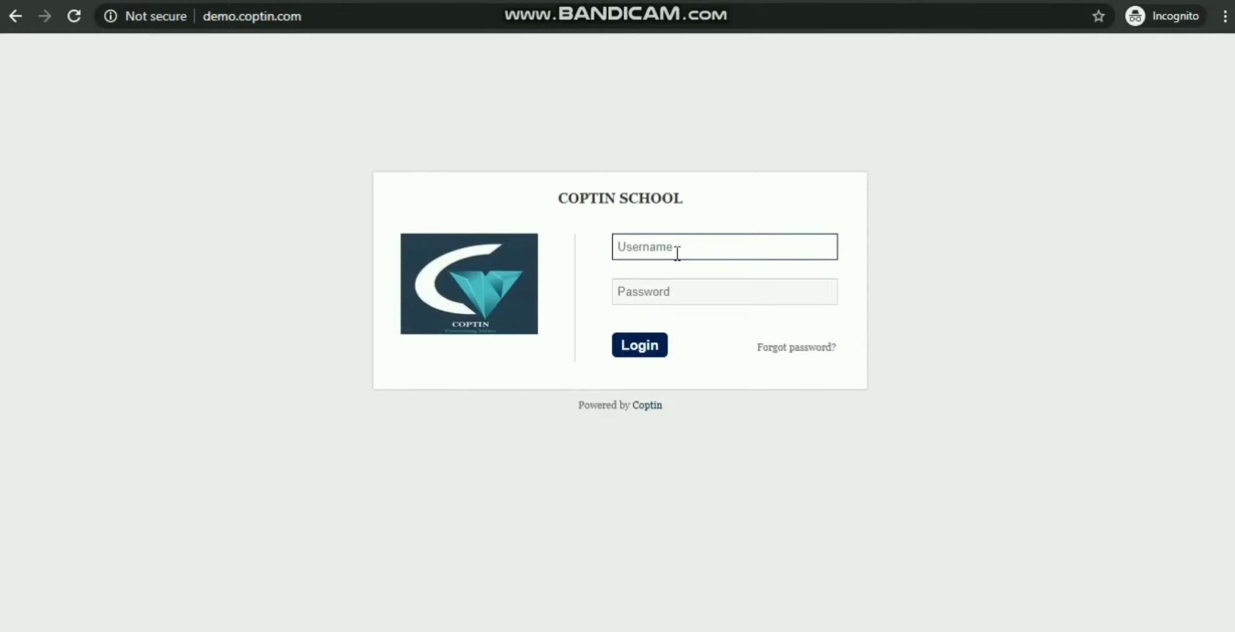
# Step: Log in with the student's username and password
pyautogui.click(678, 252)
pyautogui.write('1')
pyautogui.press('Tab')
pyautogui.write('1')
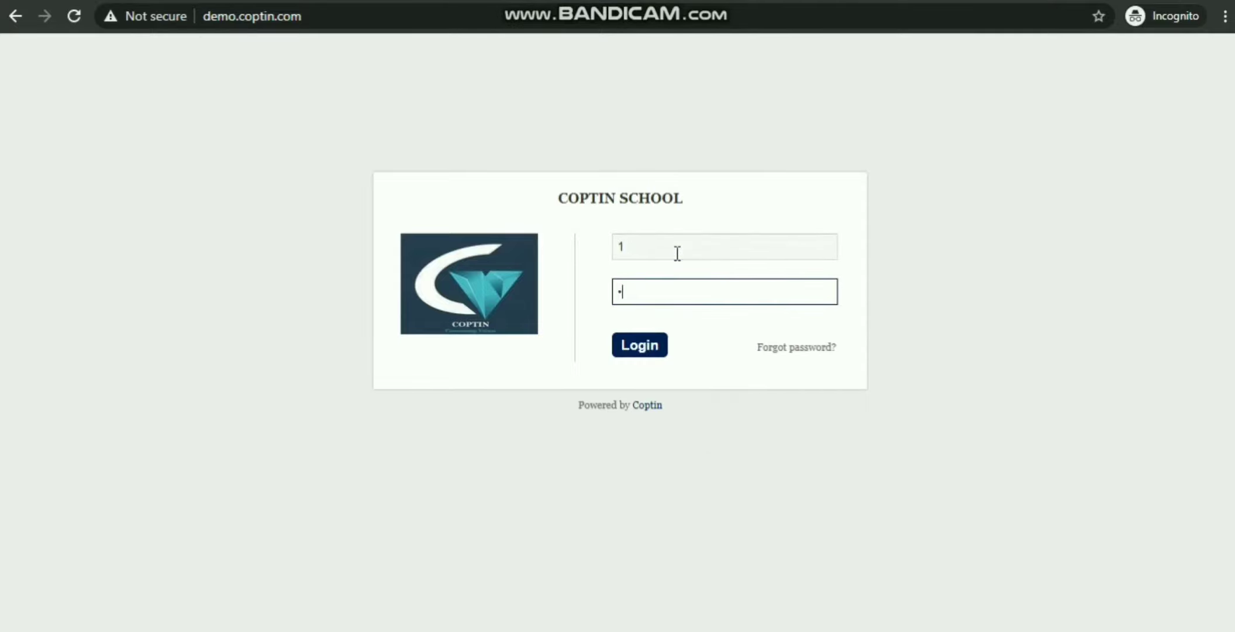
pyautogui.write('234')
pyautogui.click(636, 346)
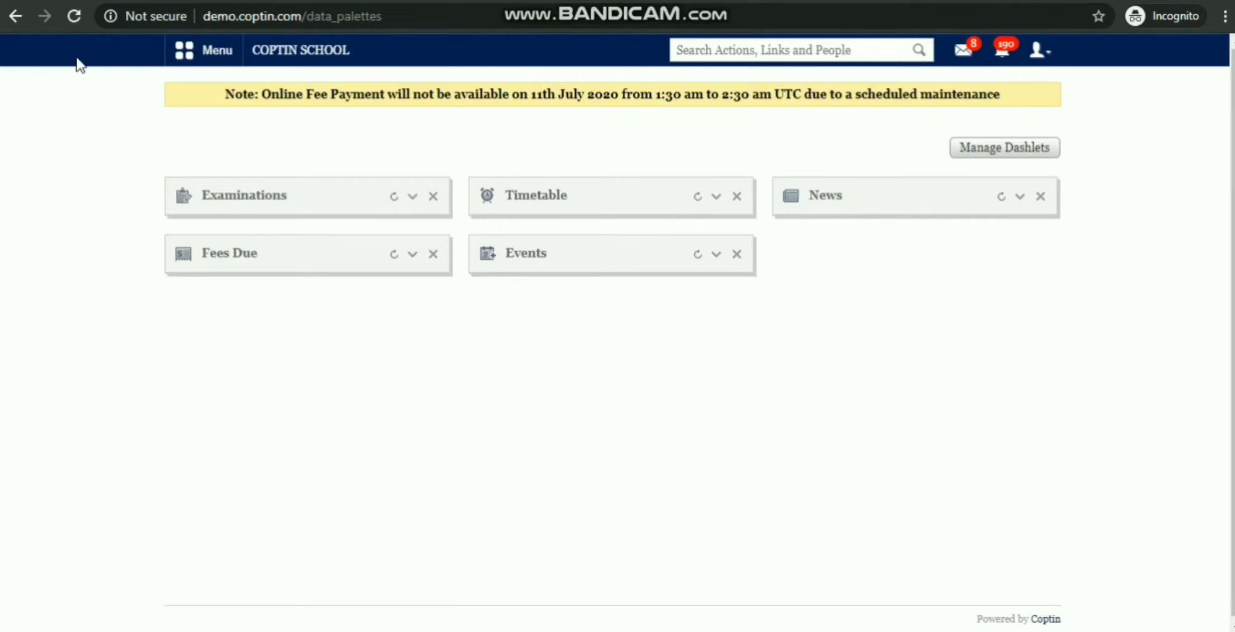
# Step: Go to the student's Online Exam page under Academics
pyautogui.click(221, 54)
pyautogui.click(321, 97)
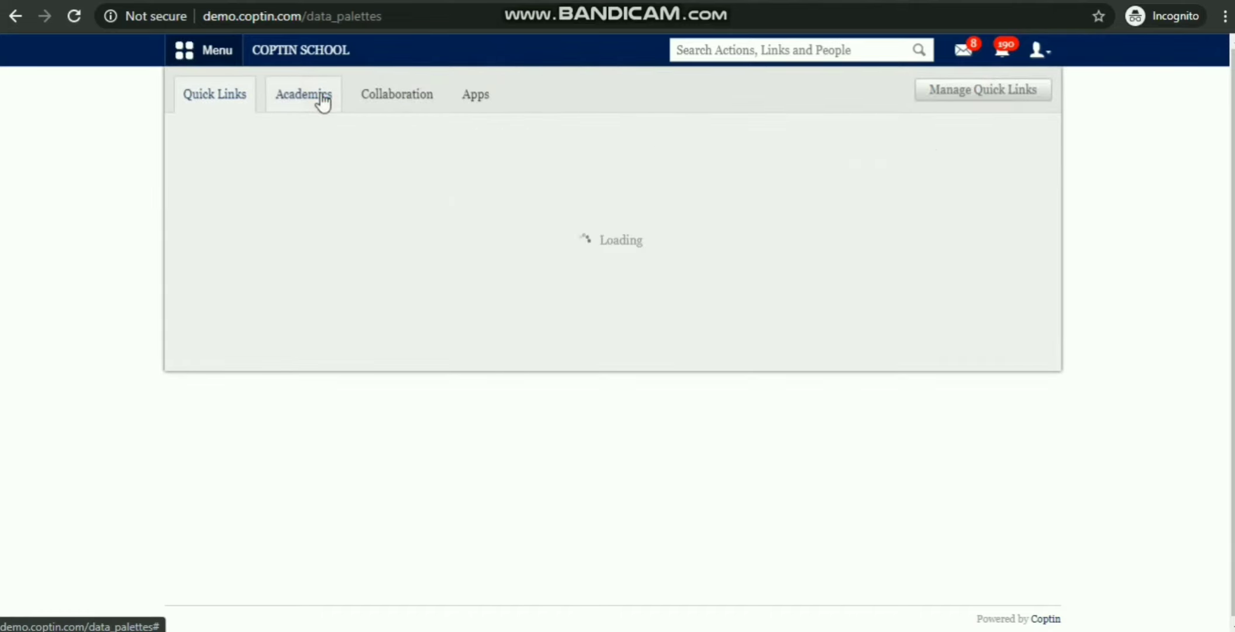
pyautogui.click(323, 100)
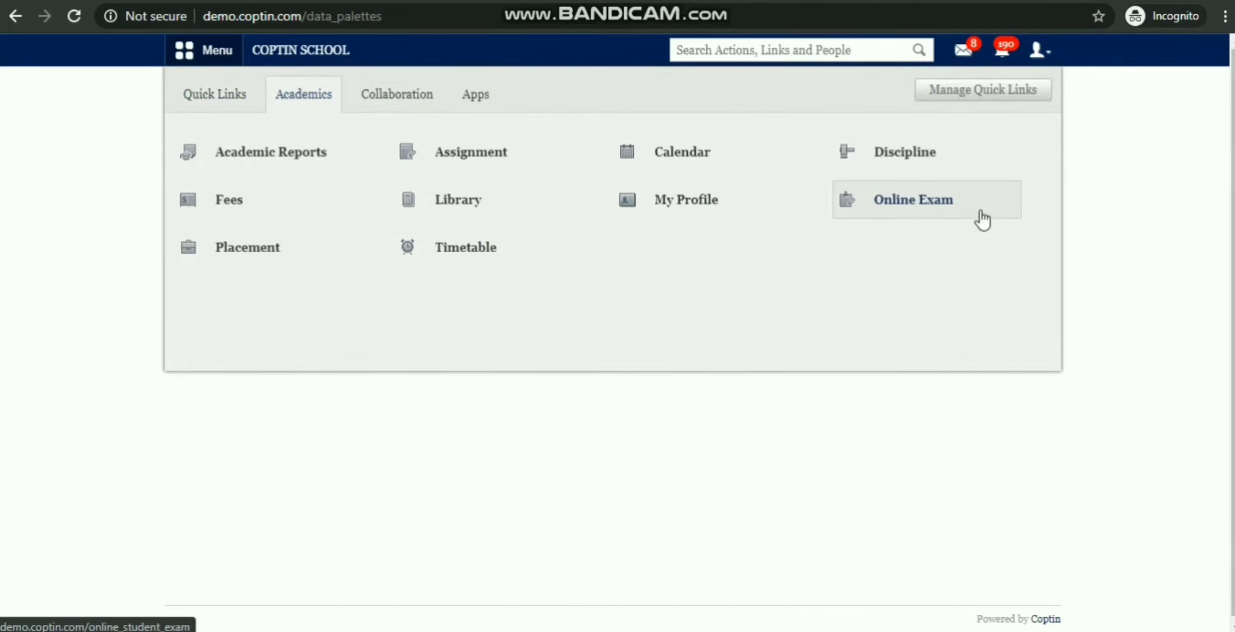
pyautogui.click(923, 206)
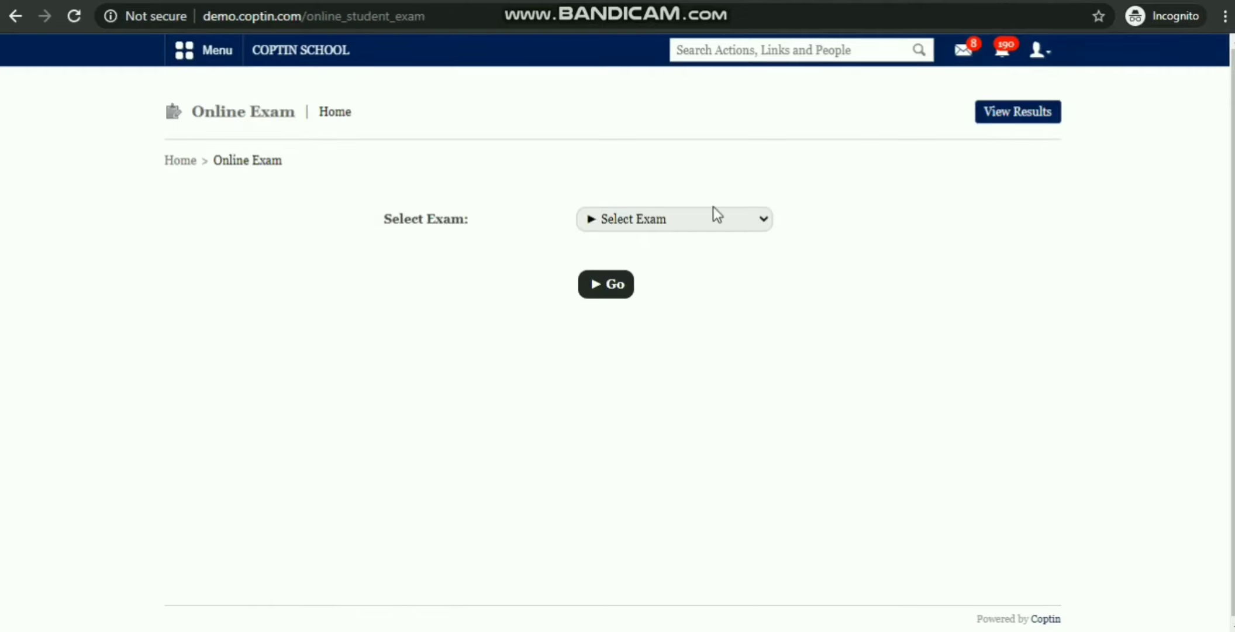
# Step: Select the Class Test exam and start it
pyautogui.click(676, 227)
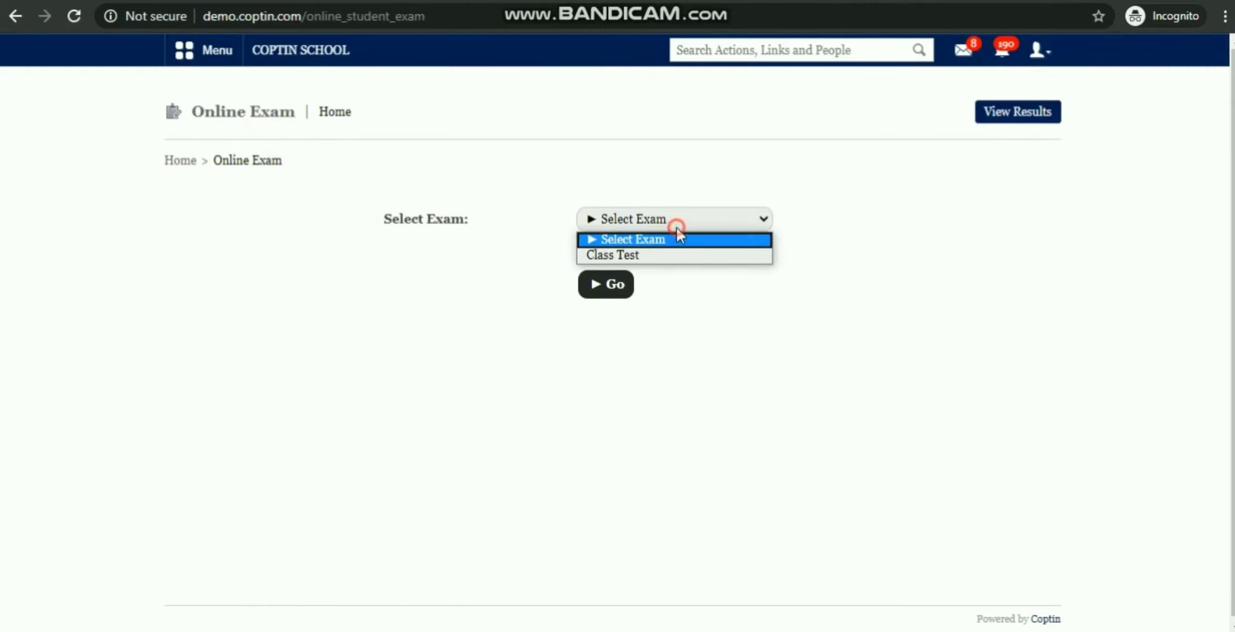
pyautogui.click(661, 257)
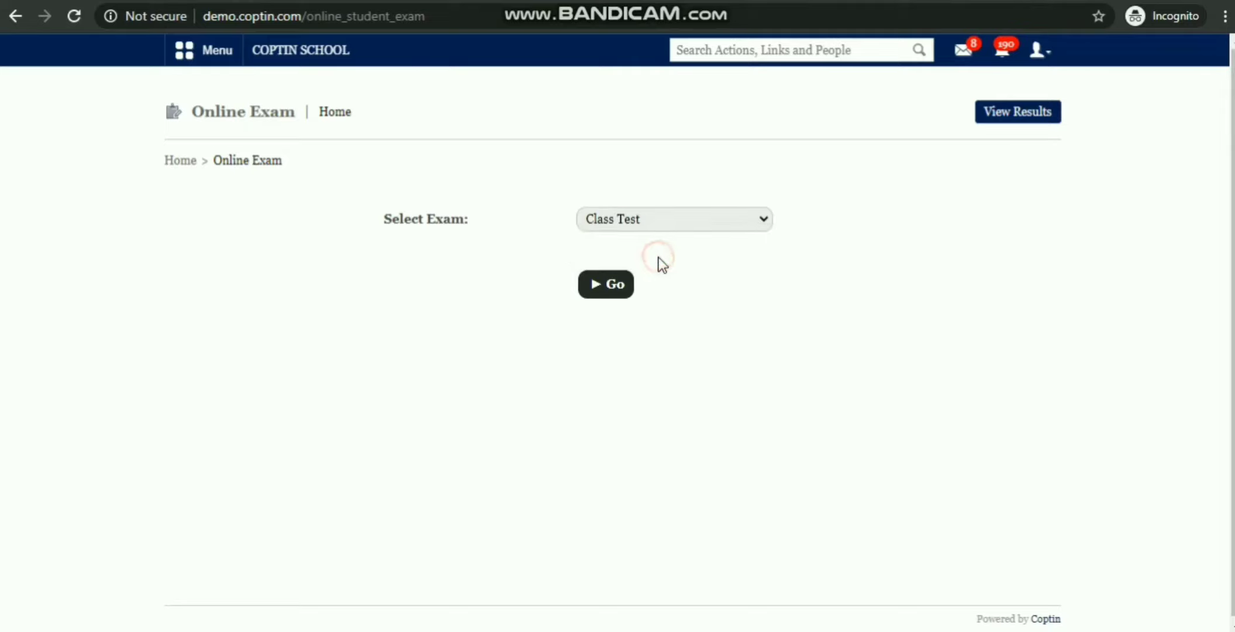
pyautogui.click(617, 283)
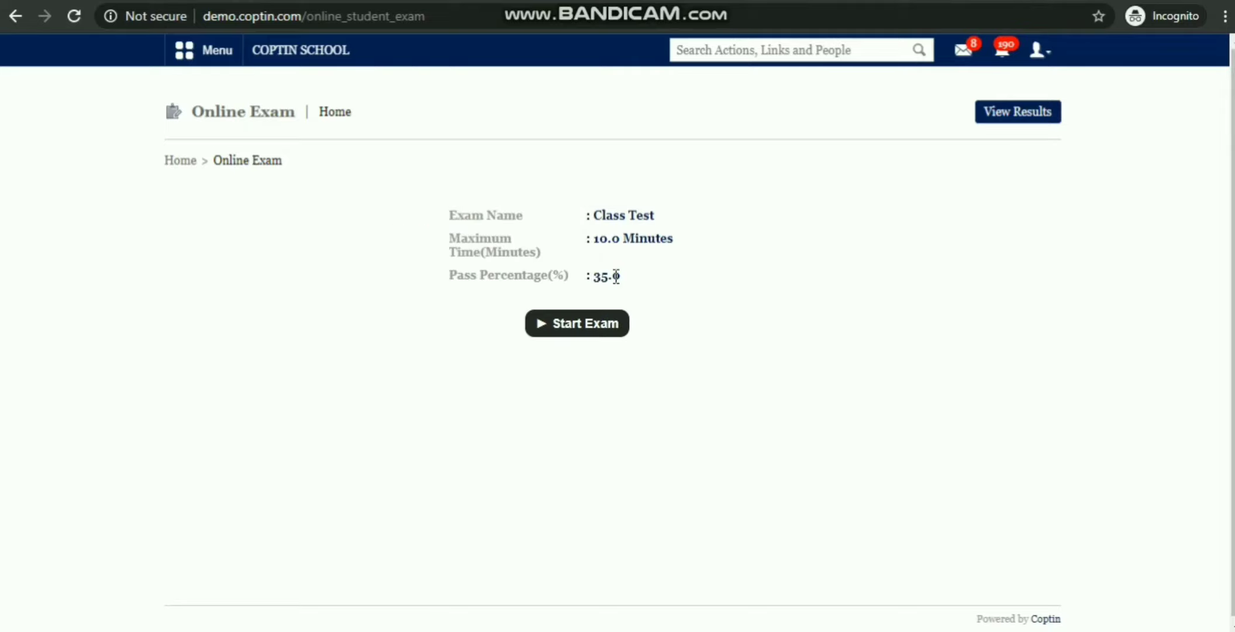
pyautogui.click(590, 323)
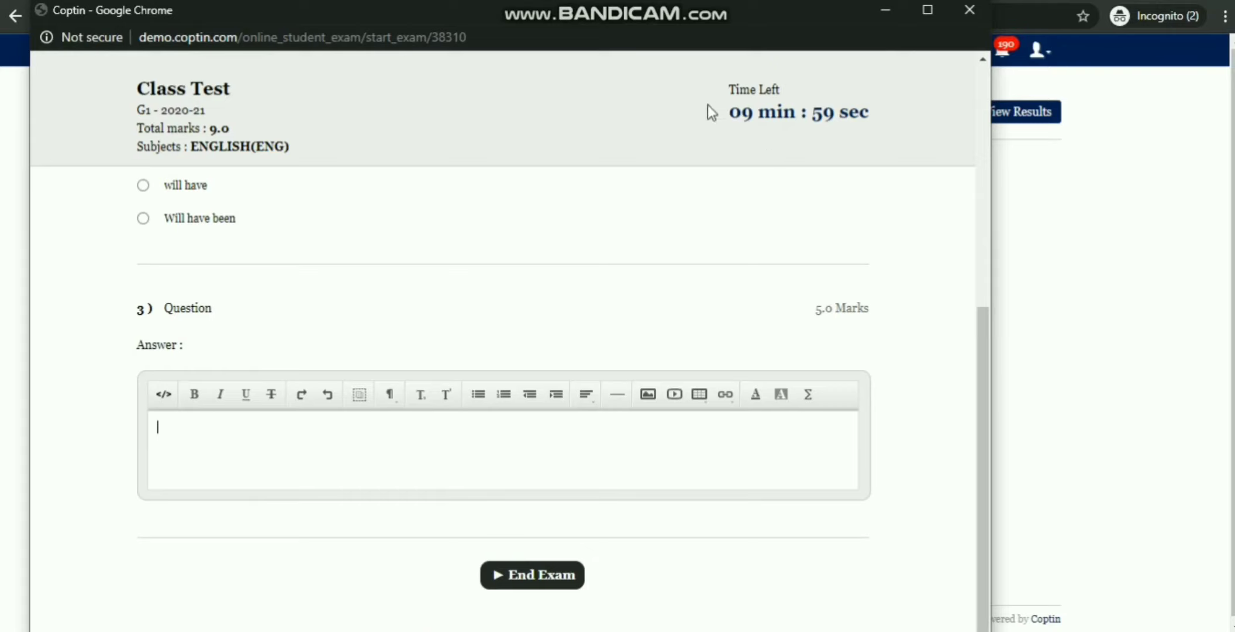
# Step: Answer questions 1 and 2 with 'Will be' and write 'Answer' for question 3
pyautogui.scroll(6, 279, 227)
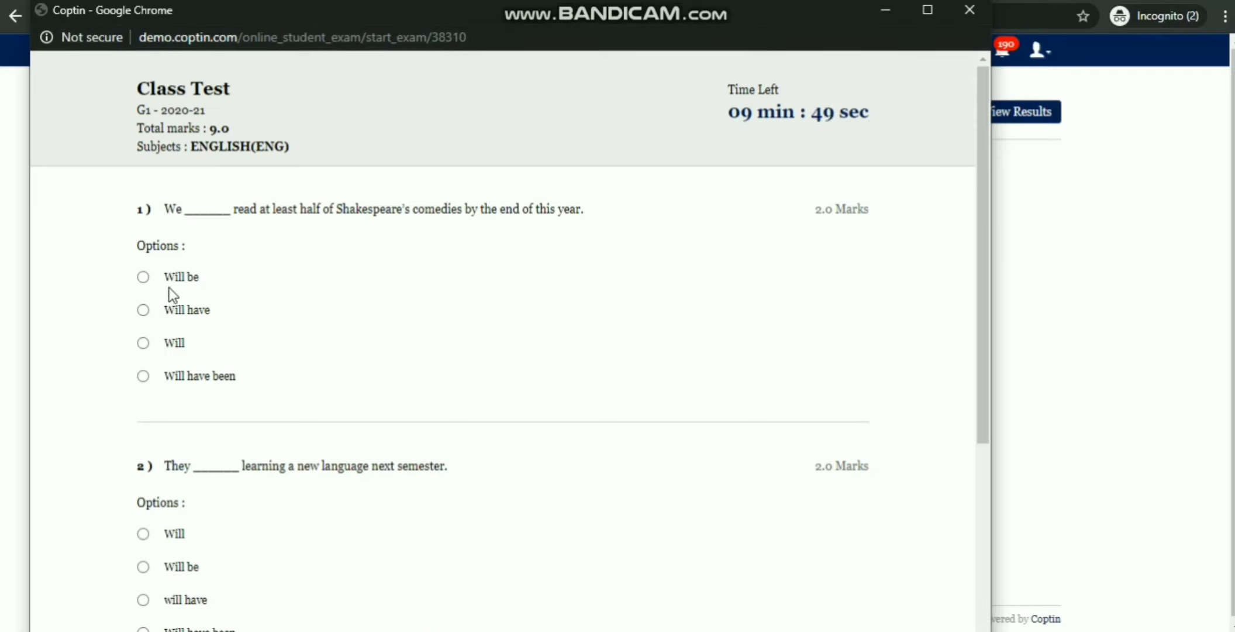
pyautogui.click(144, 277)
pyautogui.scroll(-2, 147, 291)
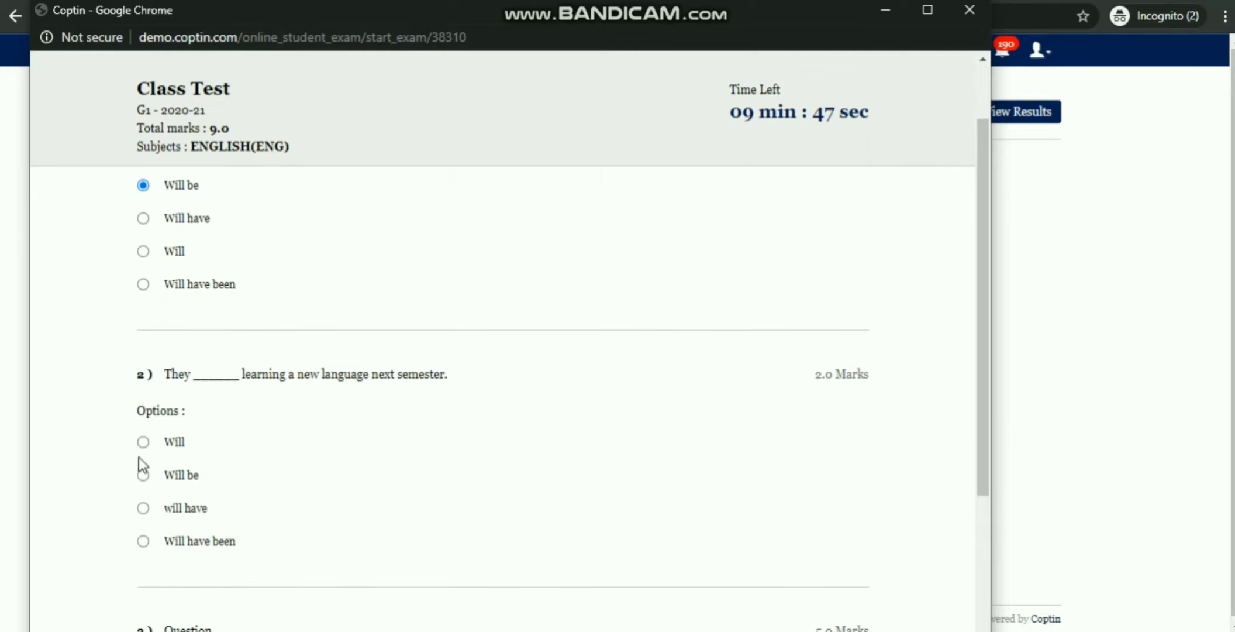
pyautogui.click(143, 475)
pyautogui.scroll(-5, 228, 303)
pyautogui.click(198, 494)
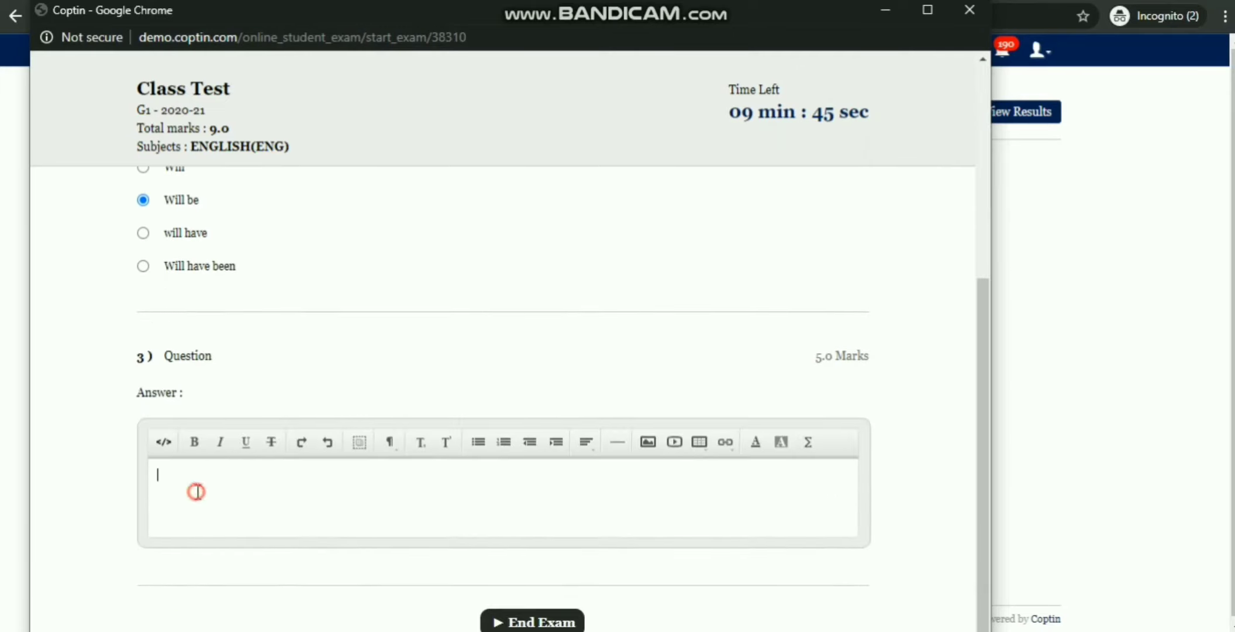
pyautogui.write('A')
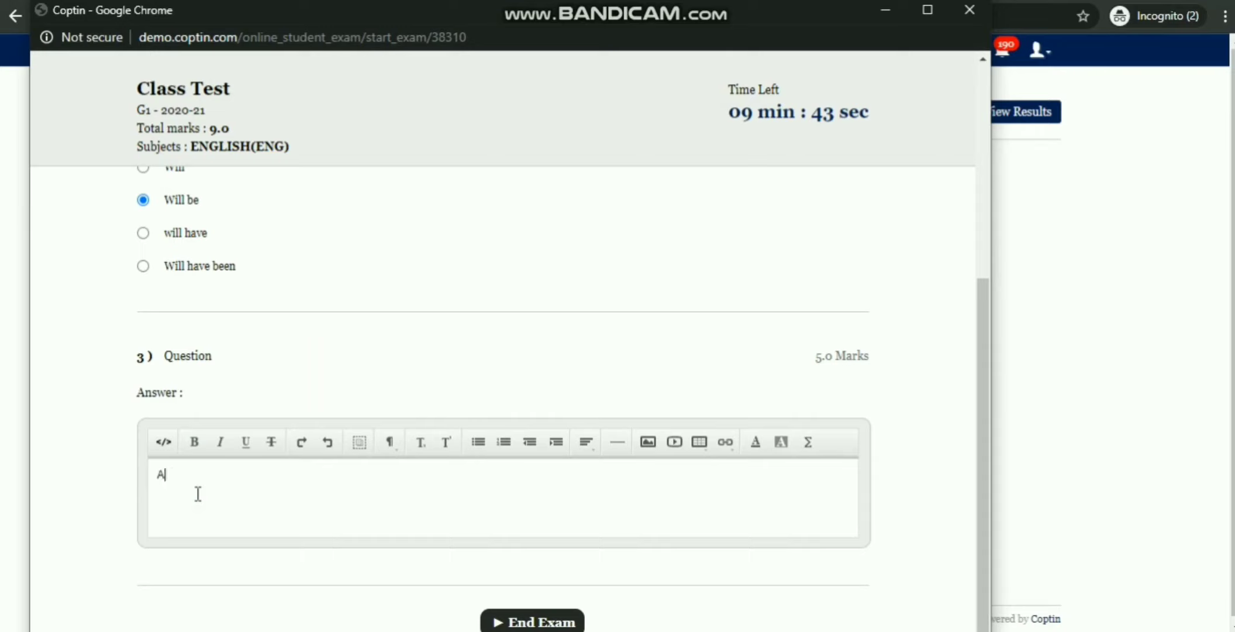
pyautogui.write('nswer')
pyautogui.scroll(5, 581, 338)
pyautogui.scroll(2, 579, 344)
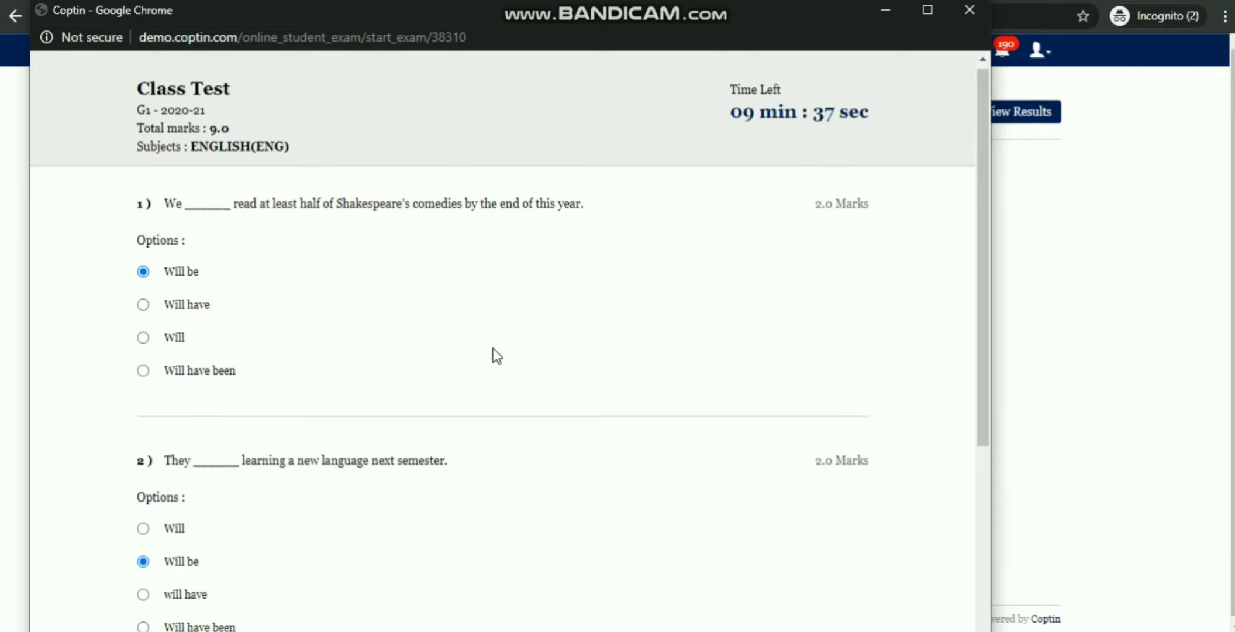
pyautogui.scroll(-6, 524, 441)
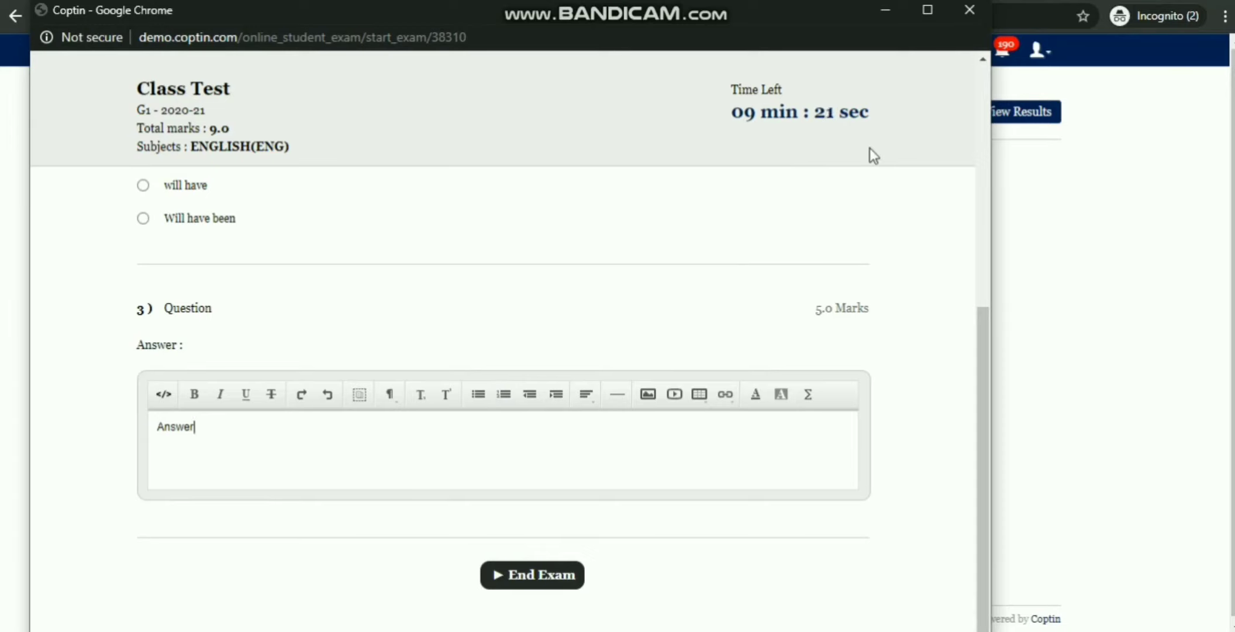
# Step: End and submit the exam, then close the exam window
pyautogui.click(552, 582)
pyautogui.click(605, 140)
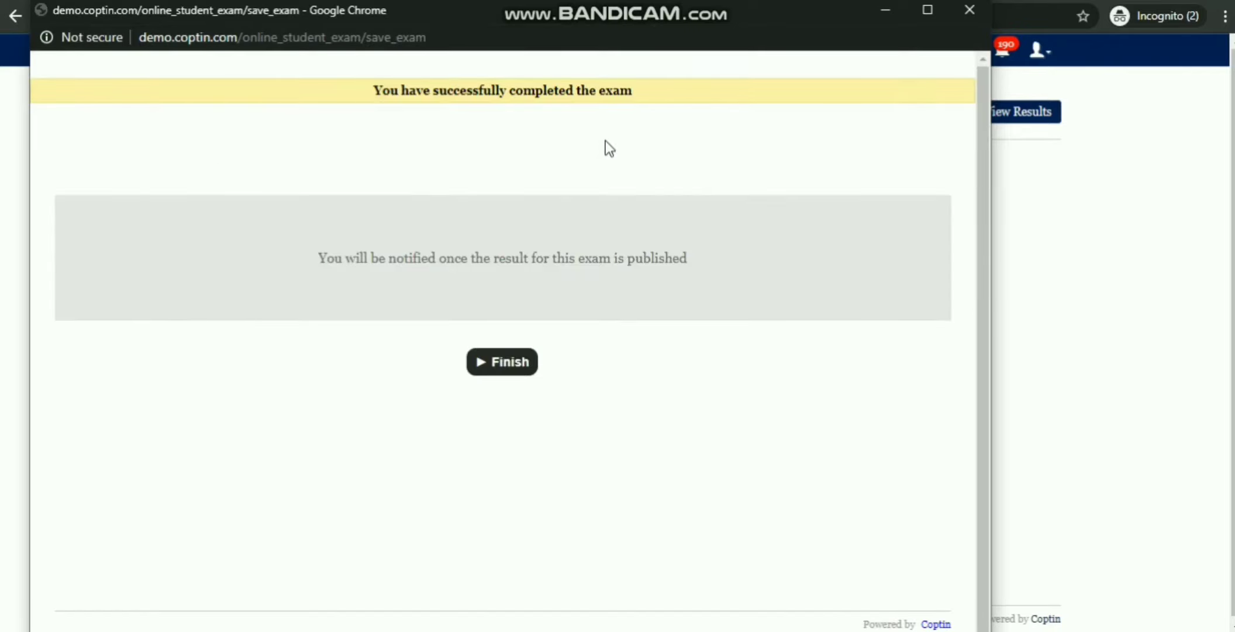
pyautogui.click(969, 10)
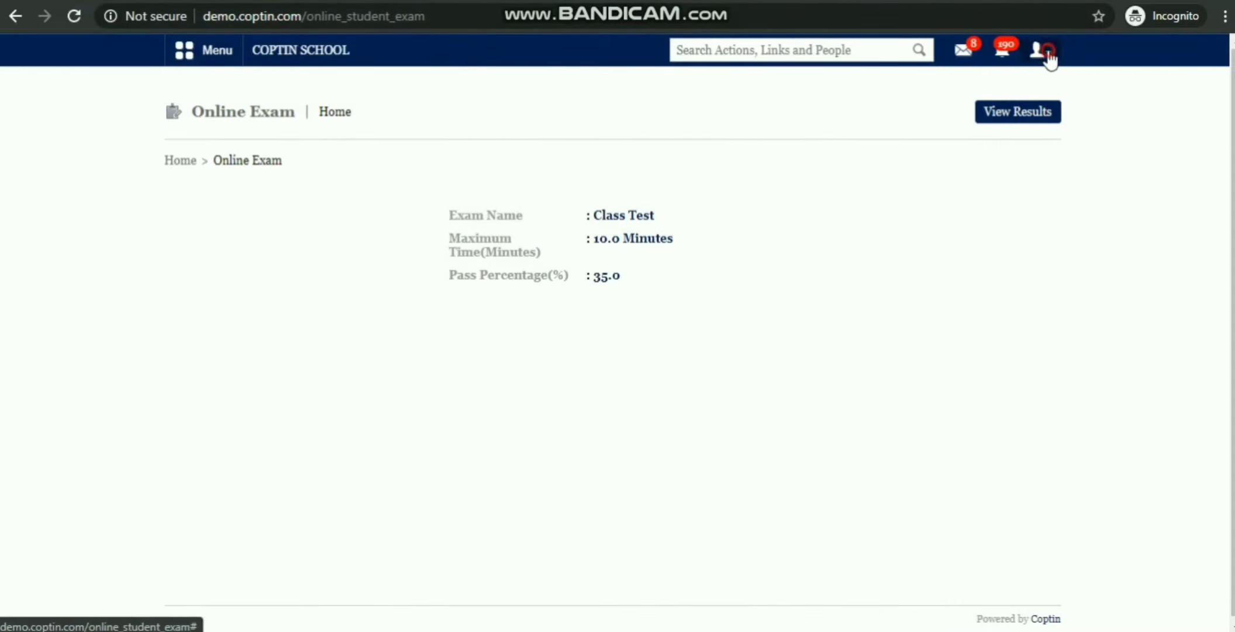
# Step: Log out of the student account and log in with the staff username and password
pyautogui.click(1044, 51)
pyautogui.click(979, 124)
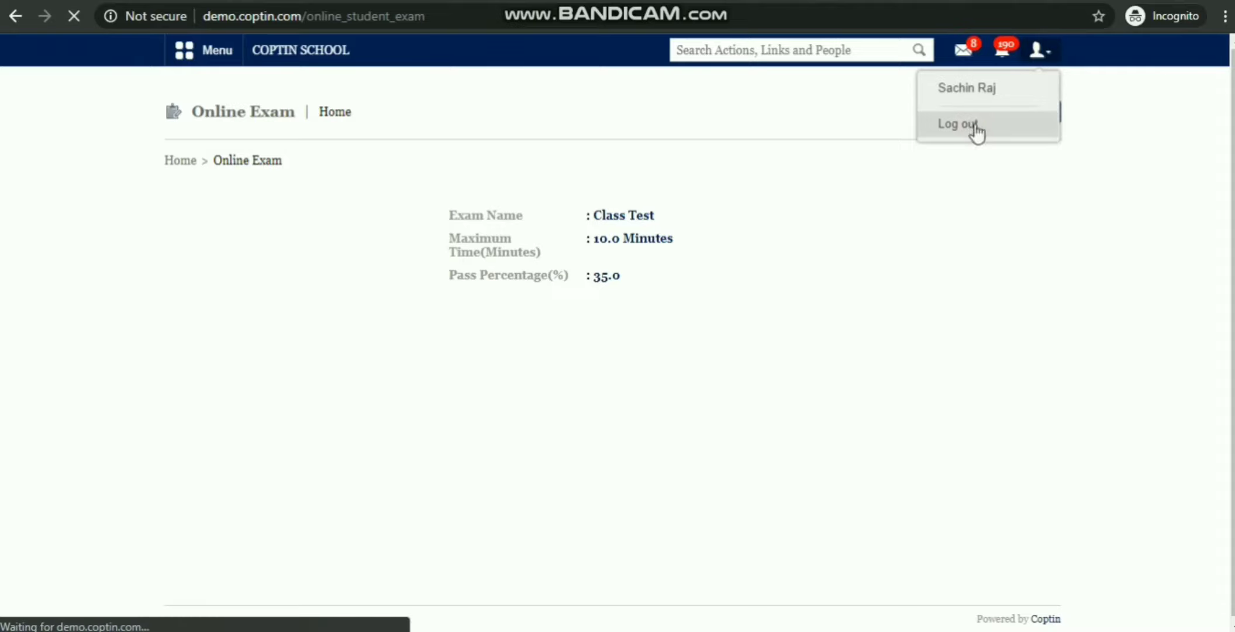
pyautogui.click(629, 243)
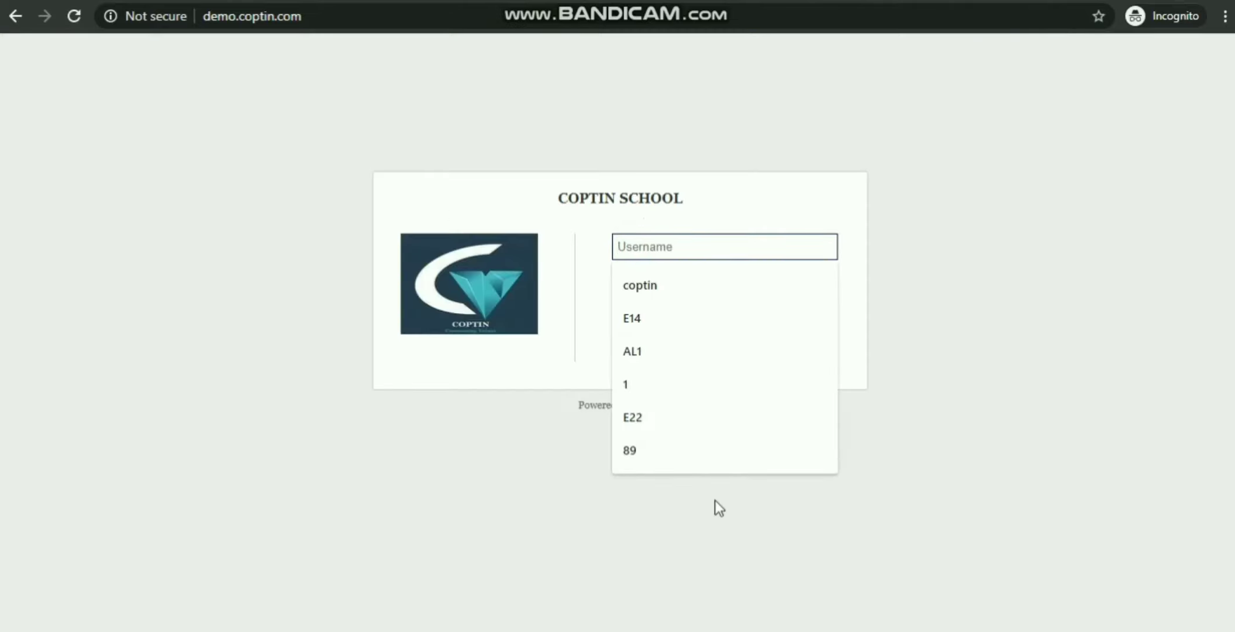
pyautogui.write('E22')
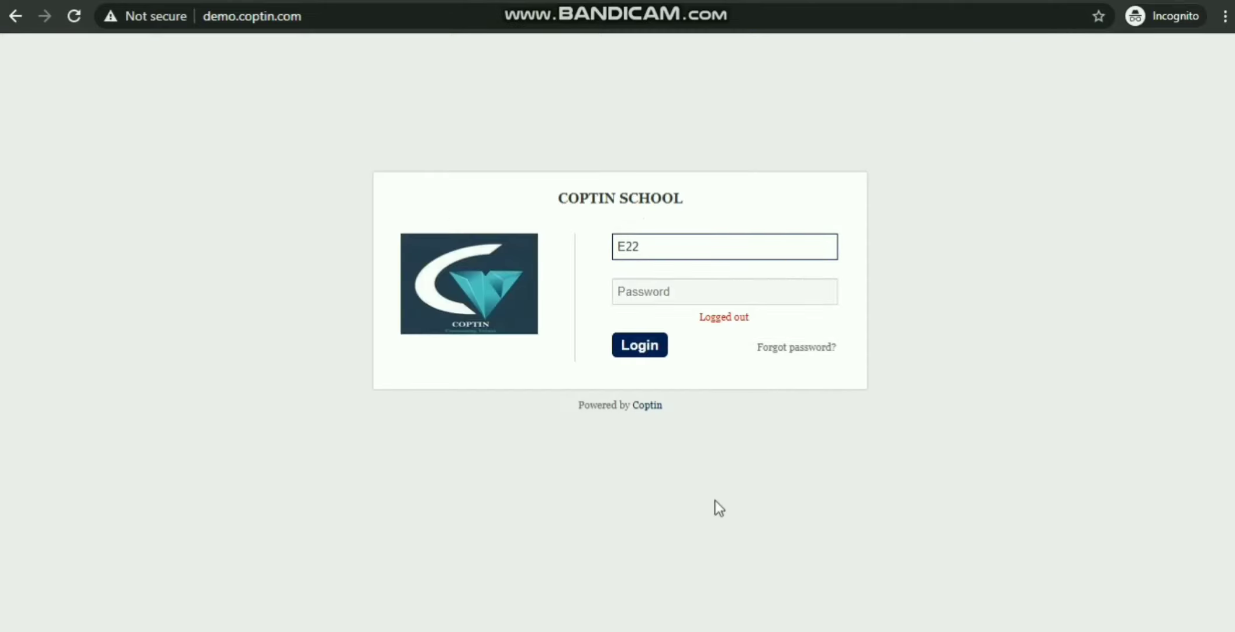
pyautogui.press('Tab')
pyautogui.write('1')
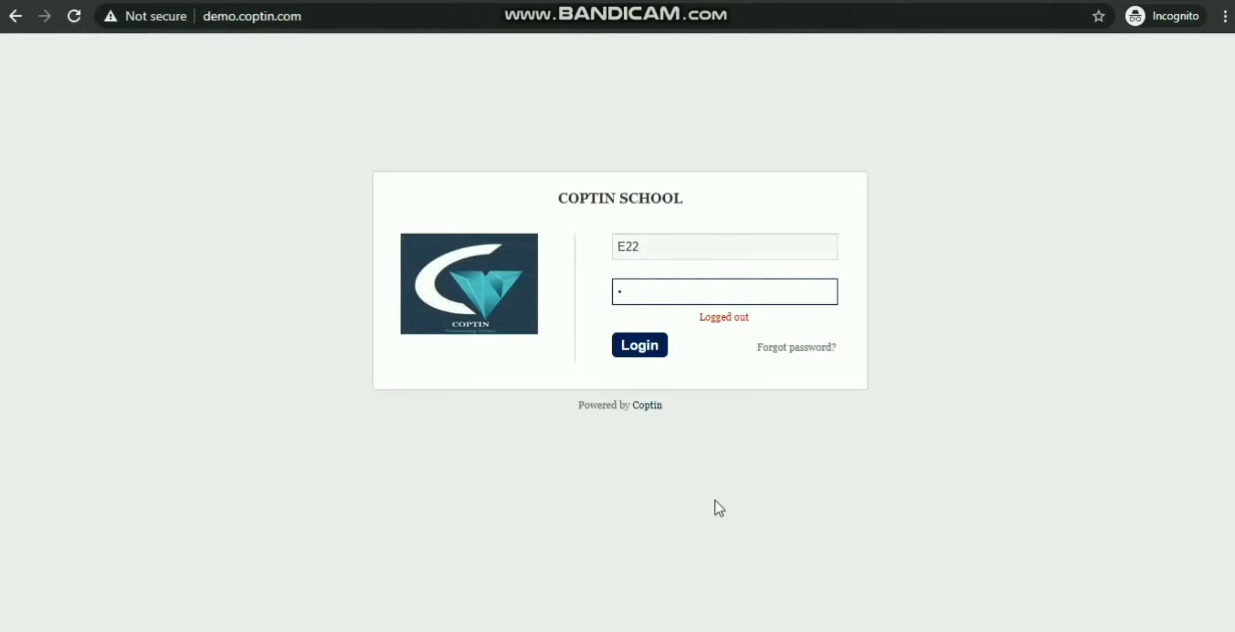
pyautogui.write('3456')
pyautogui.press('Return')
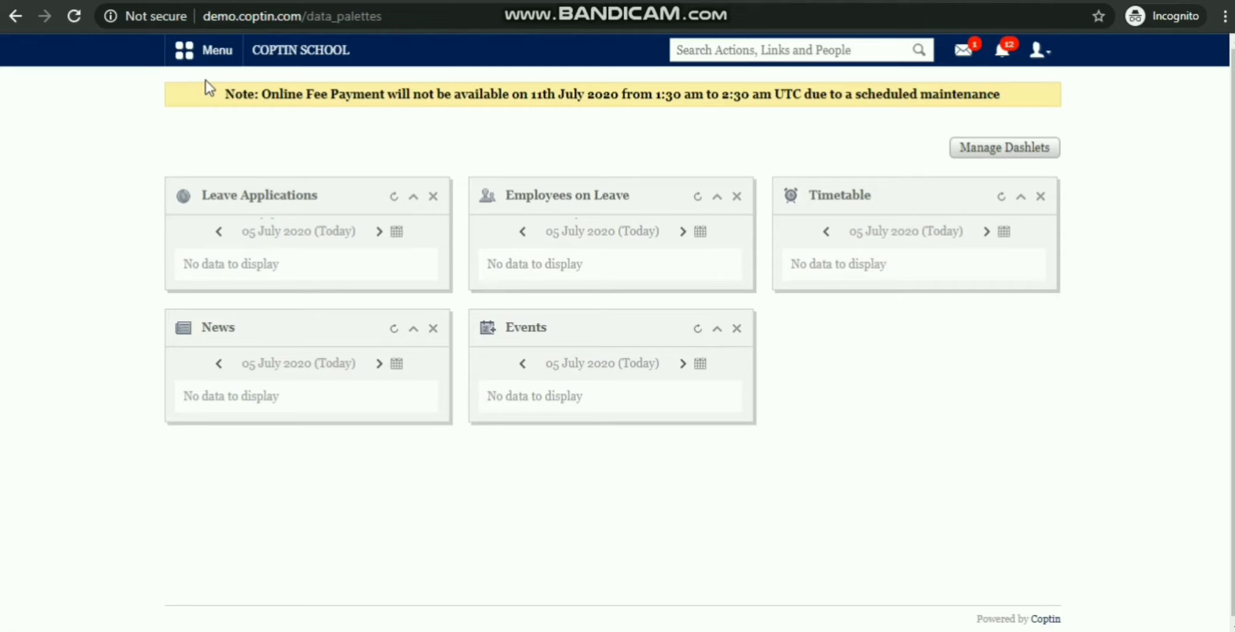
# Step: Go to Academics > Examination from the main menu
pyautogui.click(220, 54)
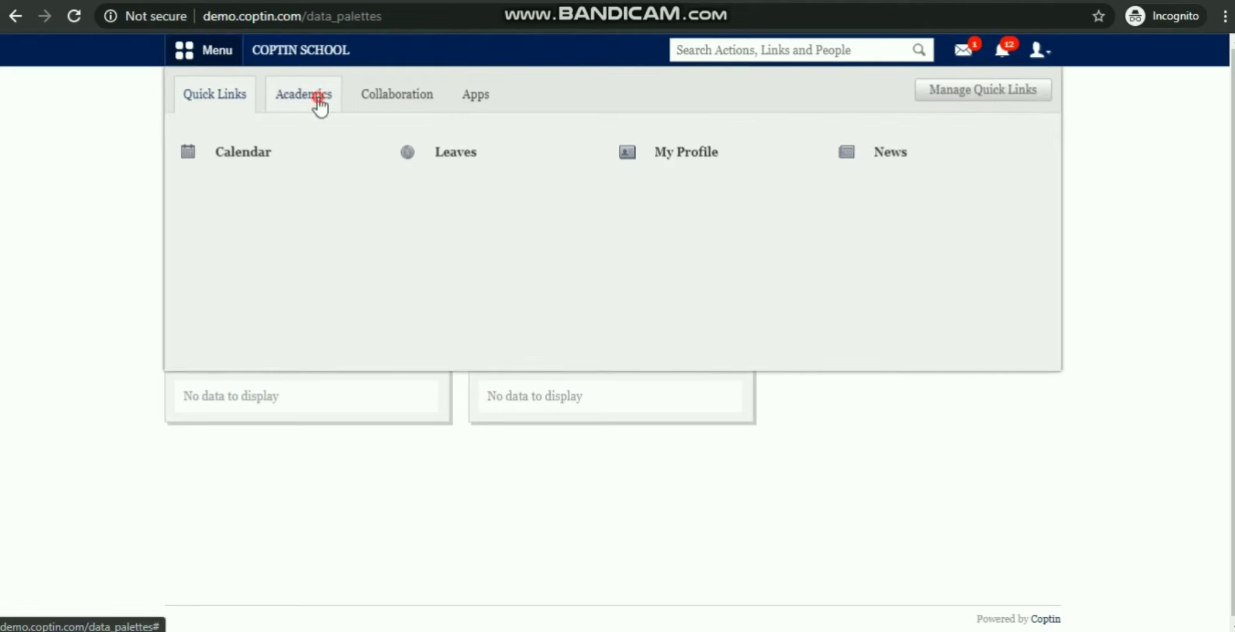
pyautogui.click(319, 101)
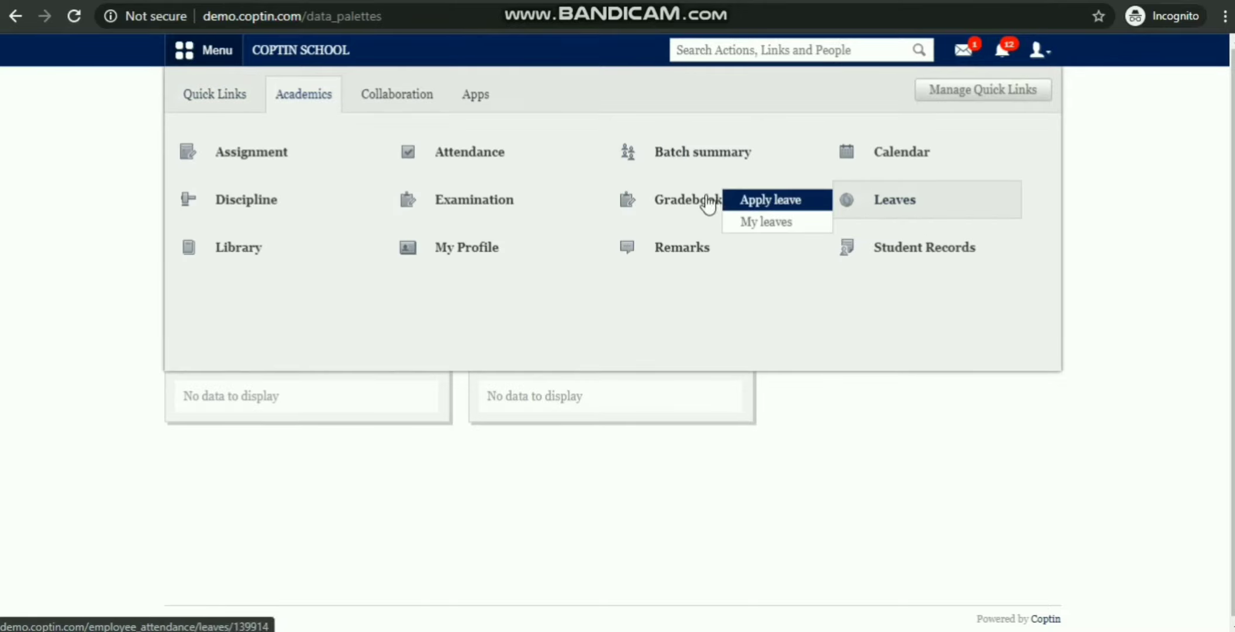
pyautogui.click(457, 193)
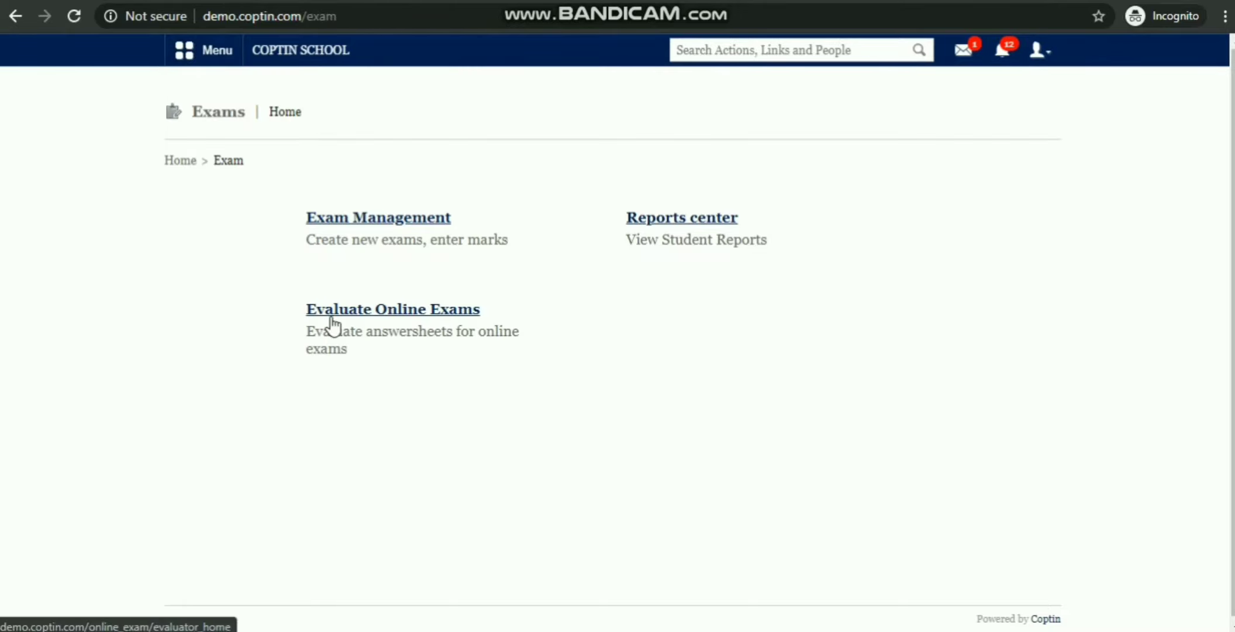
# Step: Open the student's Class Test answers for evaluation in batch G1 - 2020-21
pyautogui.click(379, 316)
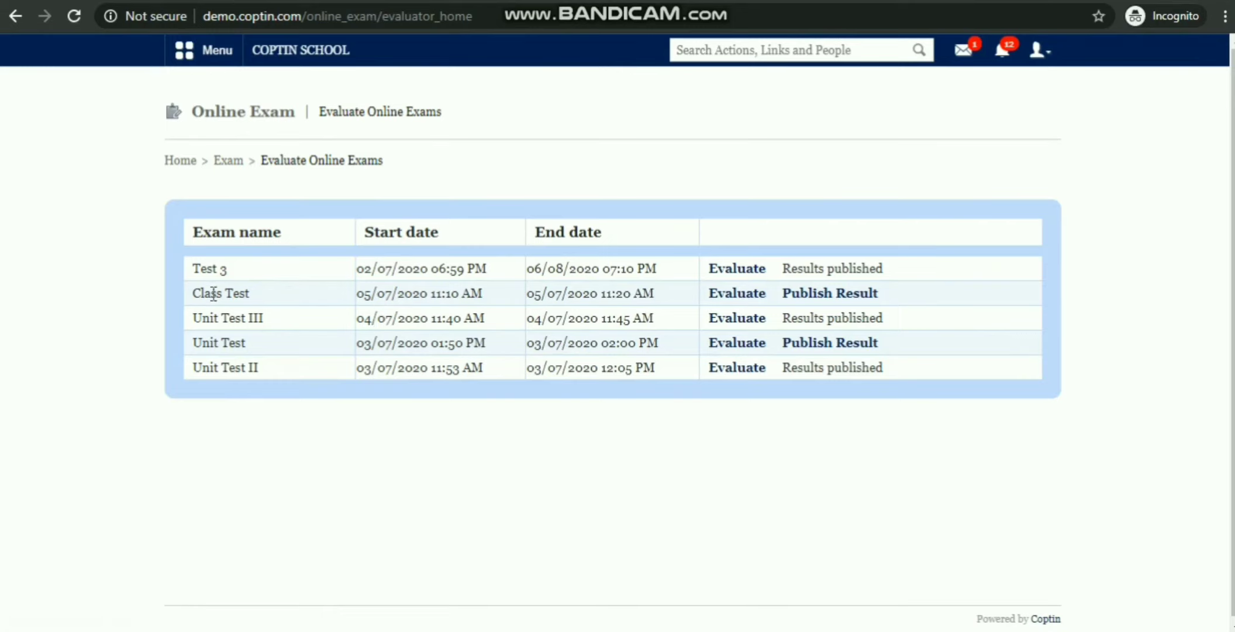
pyautogui.click(750, 296)
pyautogui.click(415, 226)
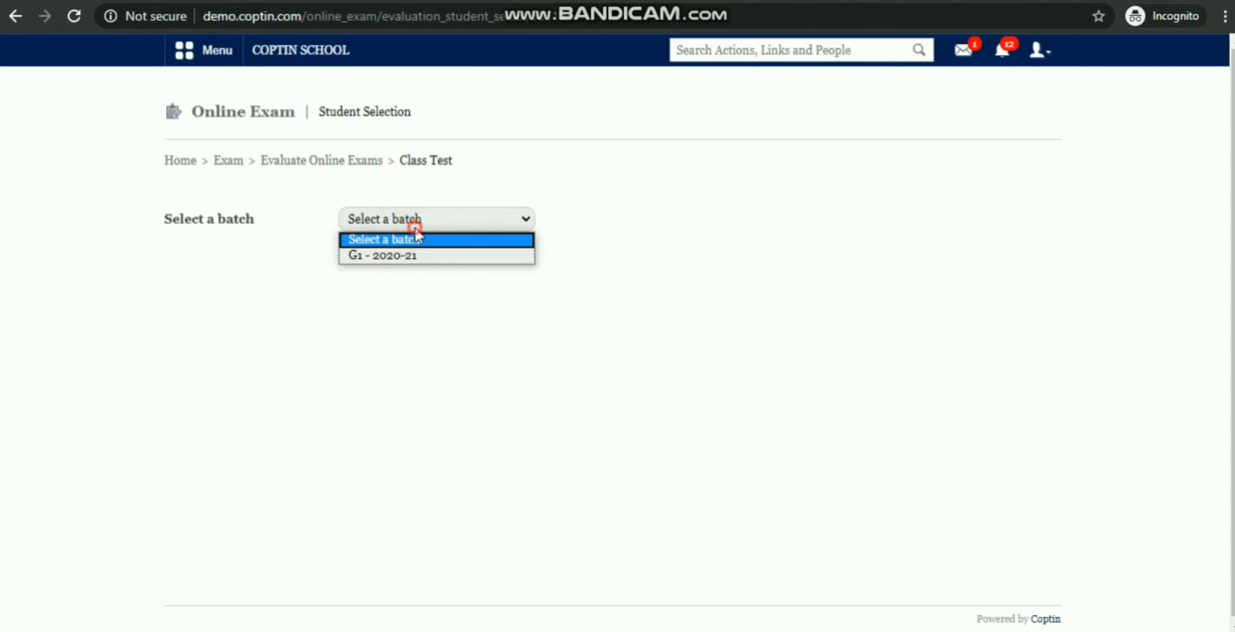
pyautogui.click(407, 256)
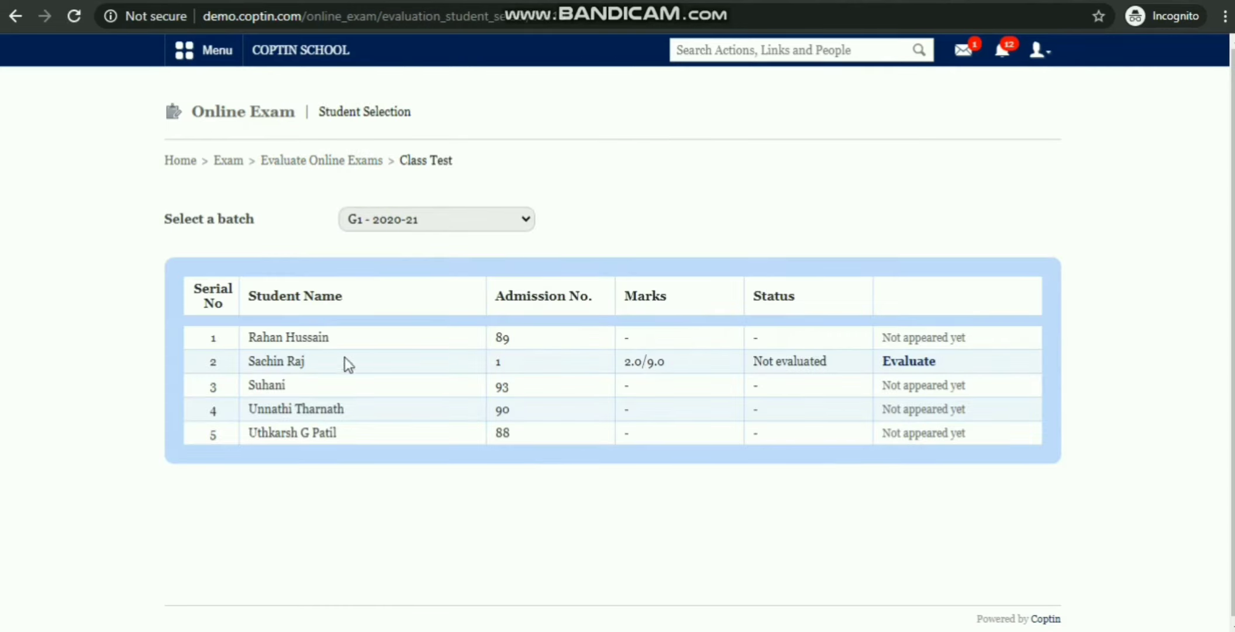
pyautogui.click(907, 364)
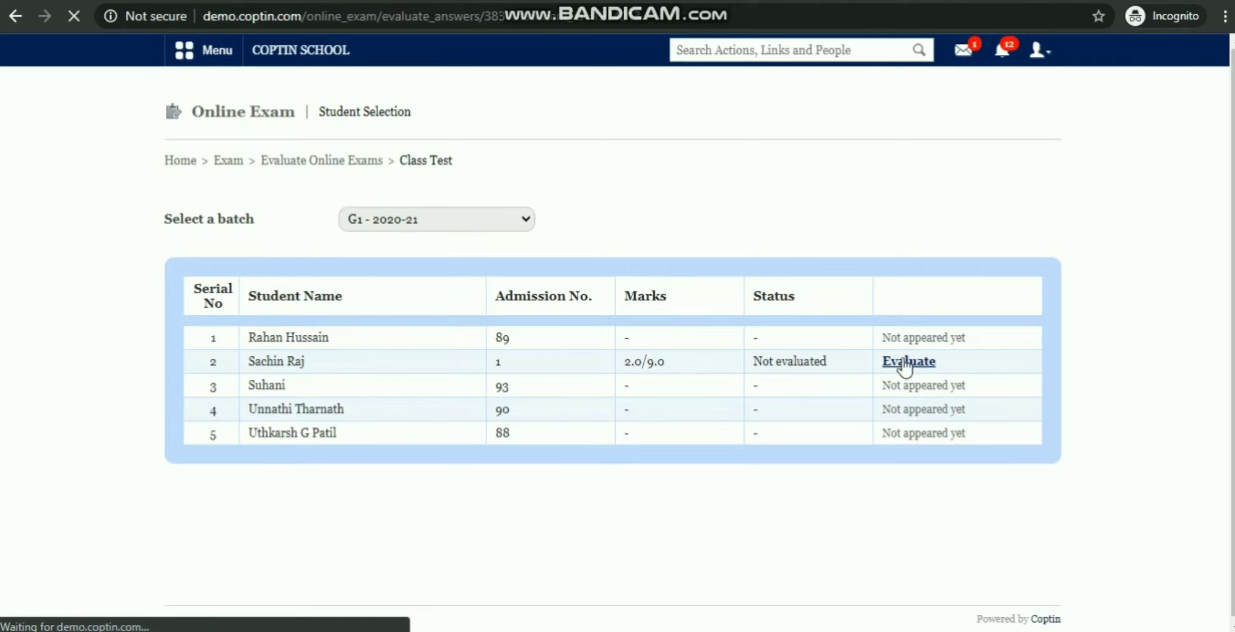
# Step: Award 4 marks to the written answer, save, and reselect section G1 - 2020-21
pyautogui.scroll(-1, 577, 251)
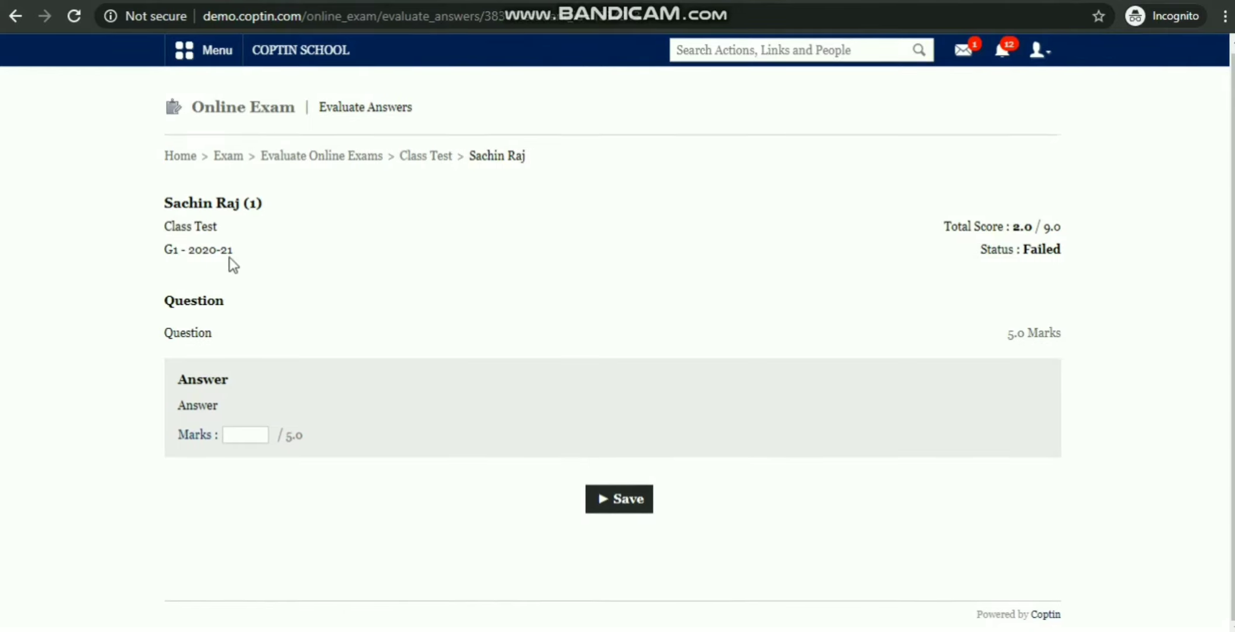
pyautogui.click(260, 433)
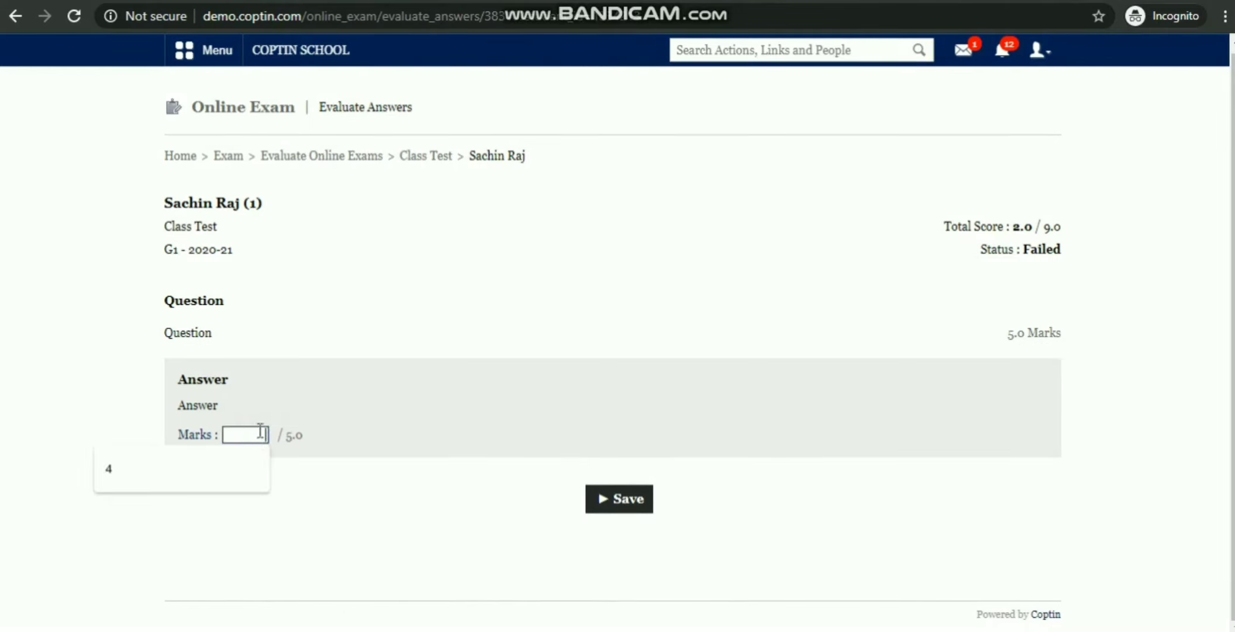
pyautogui.write('4')
pyautogui.click(628, 500)
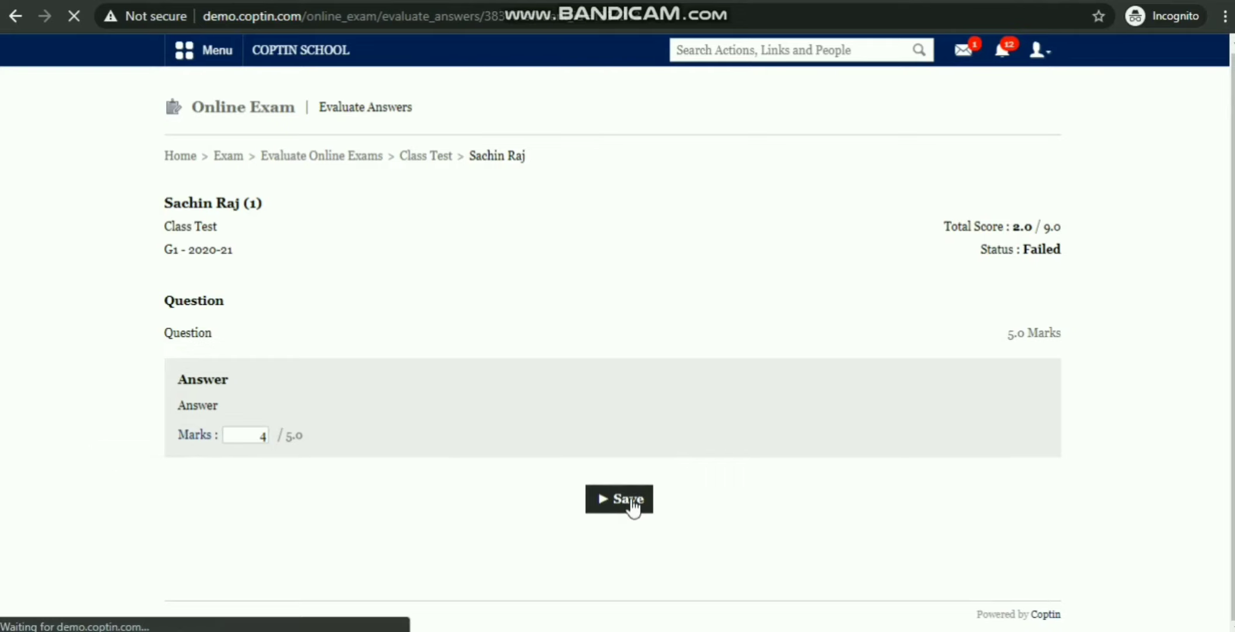
pyautogui.click(431, 251)
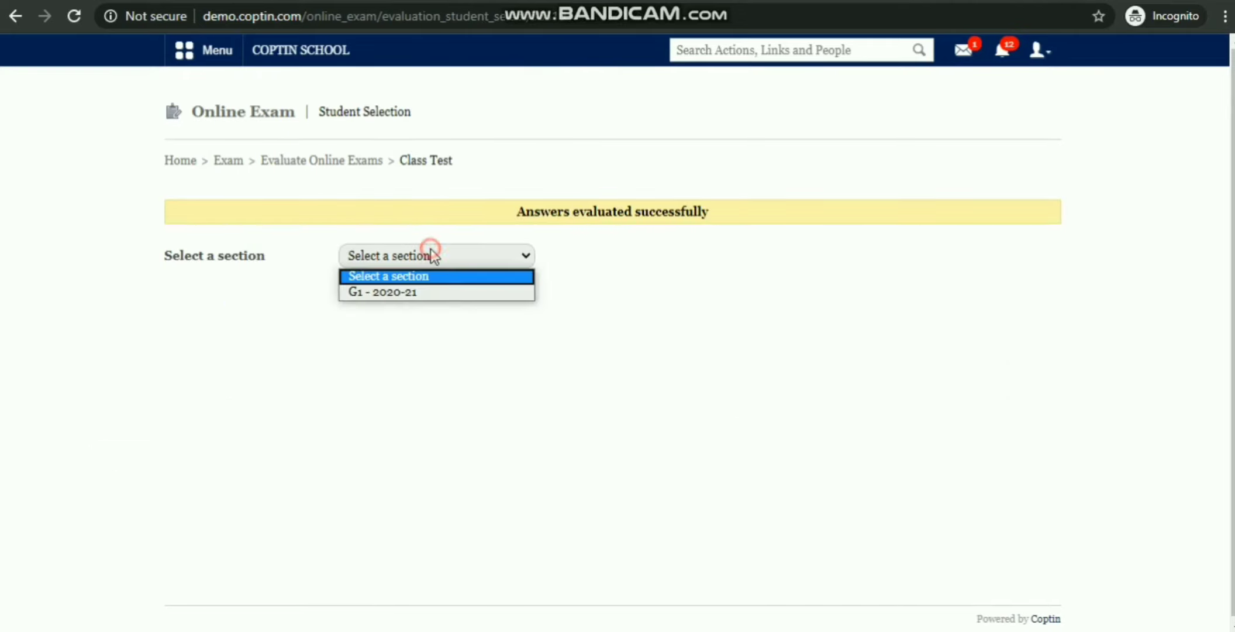
pyautogui.click(441, 292)
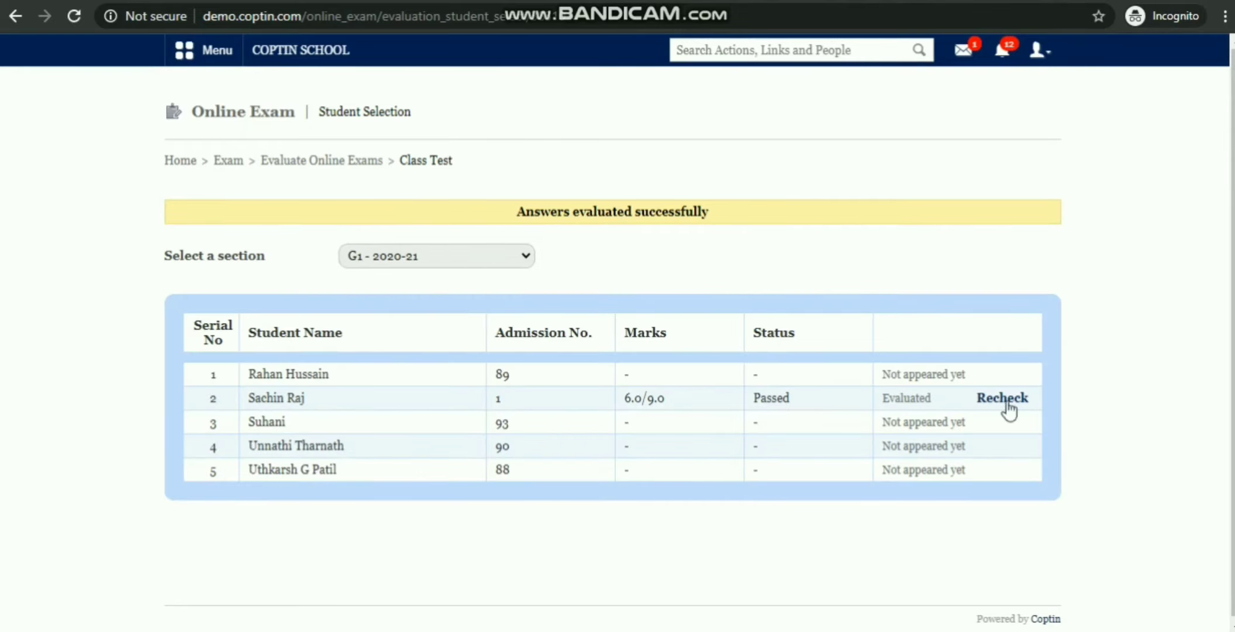
pyautogui.click(414, 257)
# Step: Return to Evaluate Online Exams and publish the Class Test result
pyautogui.click(355, 163)
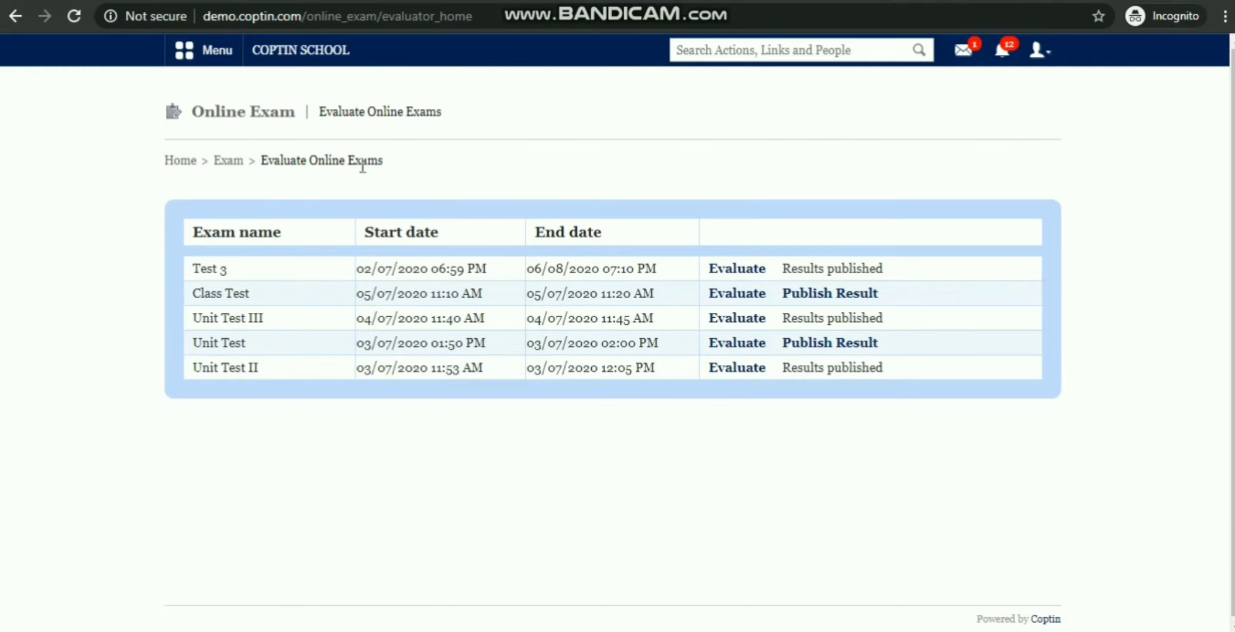
pyautogui.click(826, 295)
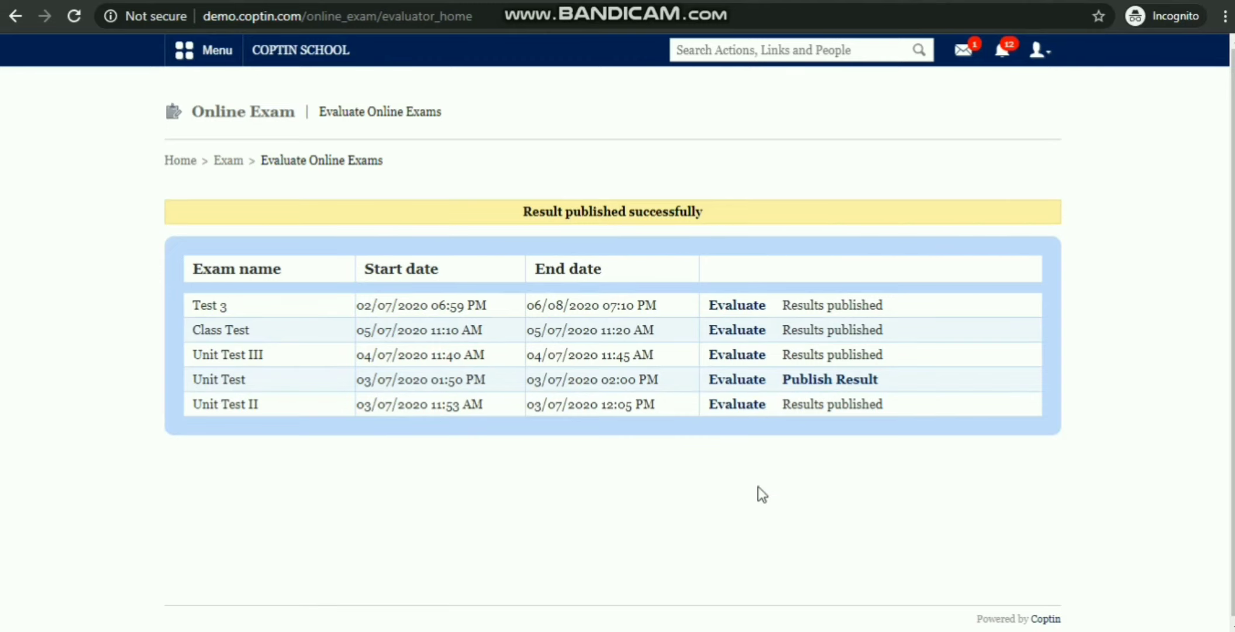
# Step: Open the Class Test results for section G1 - 2020-21 from the Online Exam home
pyautogui.moveTo(736, 630)
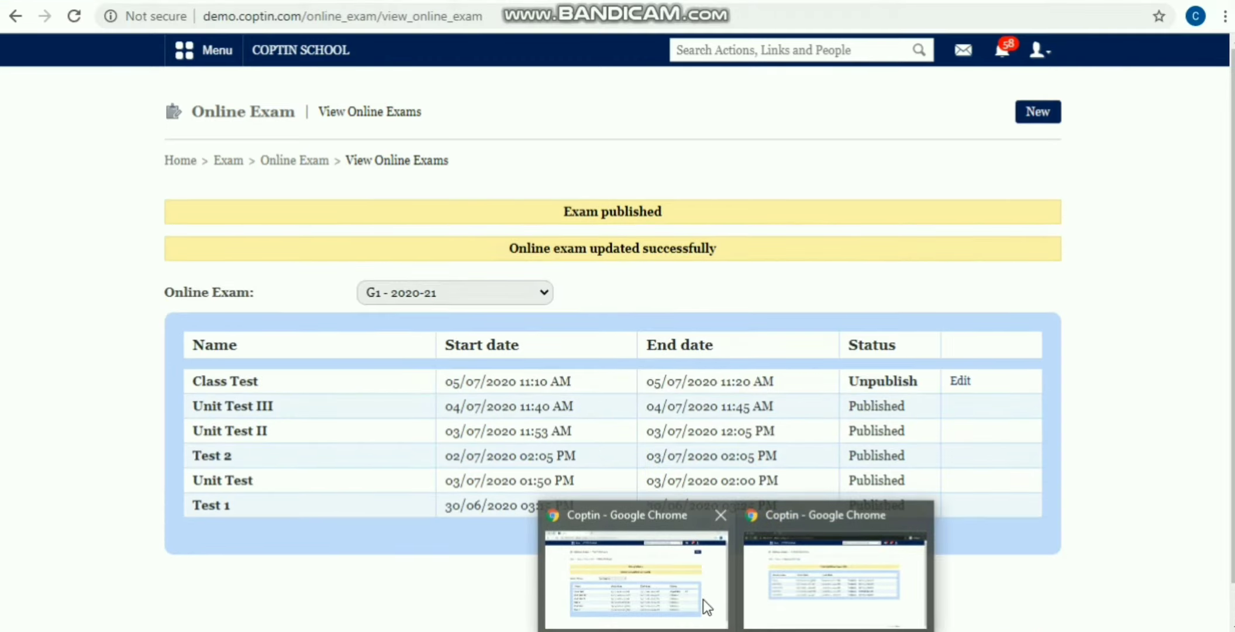
pyautogui.click(702, 600)
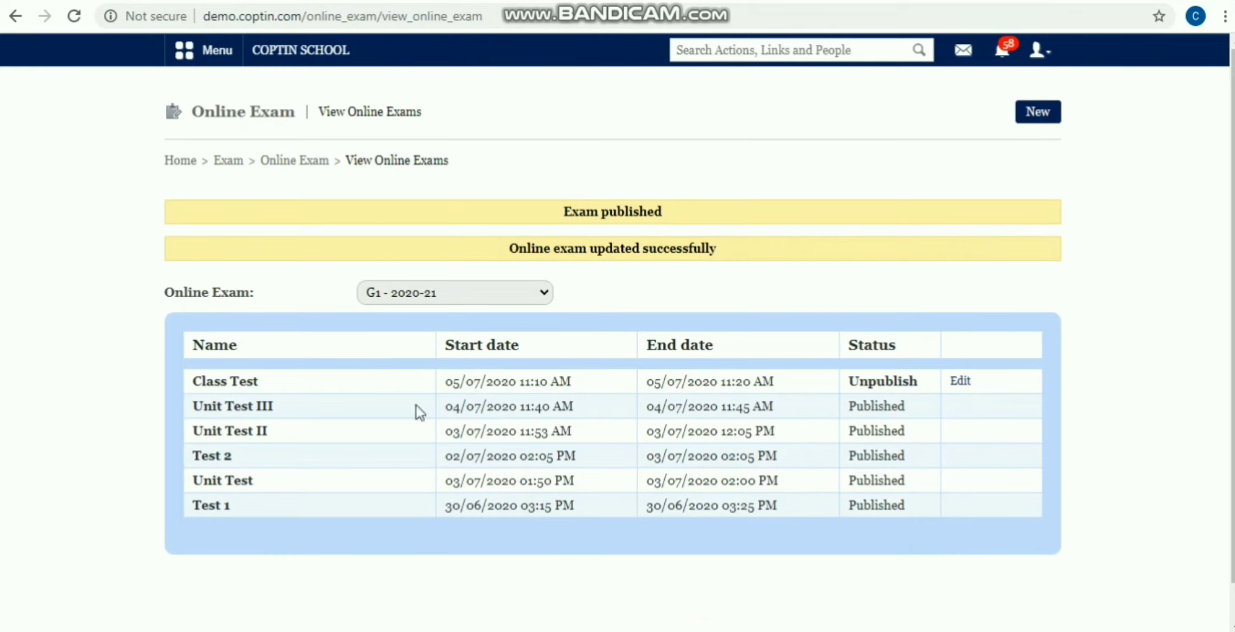
pyautogui.click(313, 163)
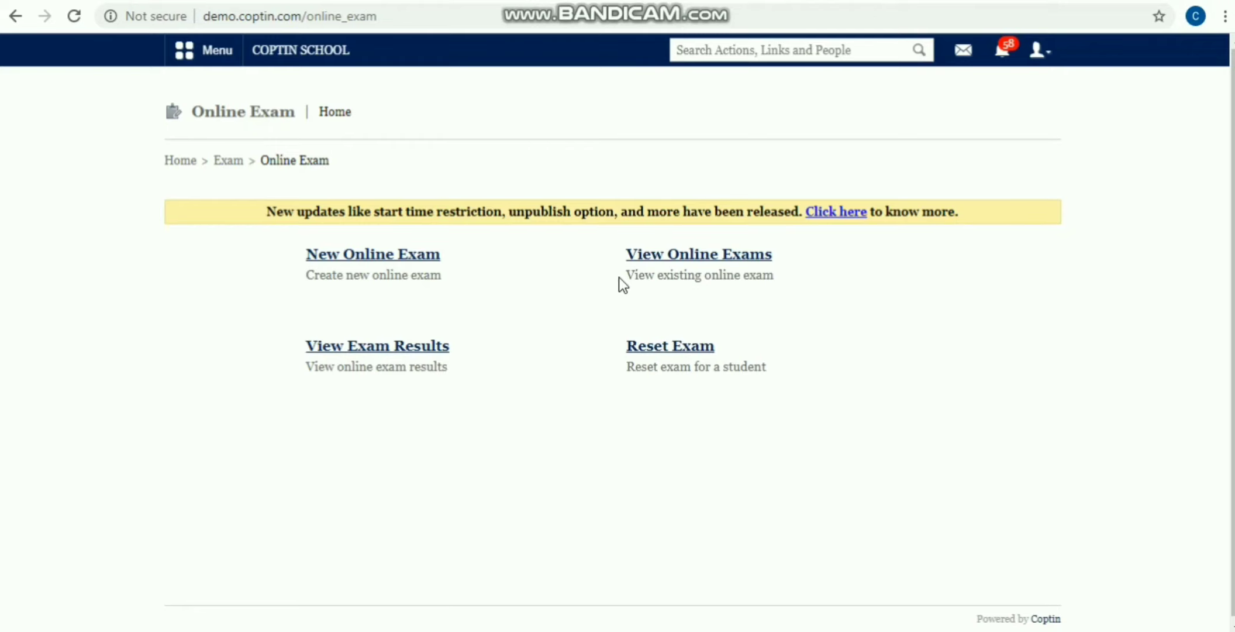
pyautogui.click(344, 353)
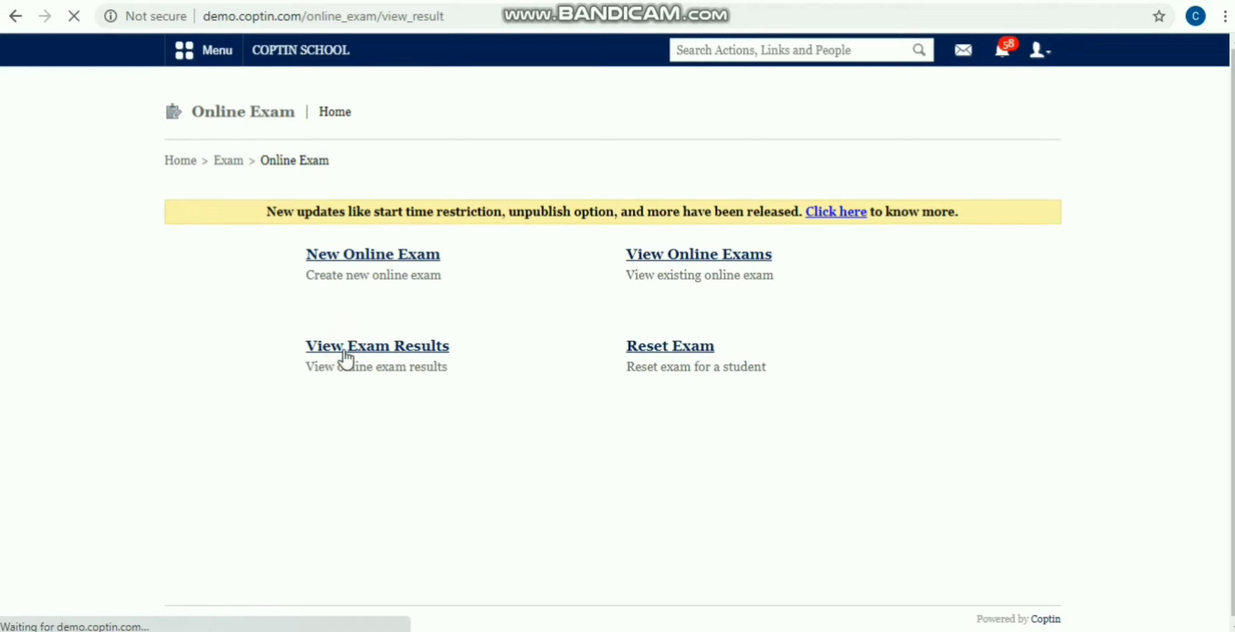
pyautogui.click(409, 228)
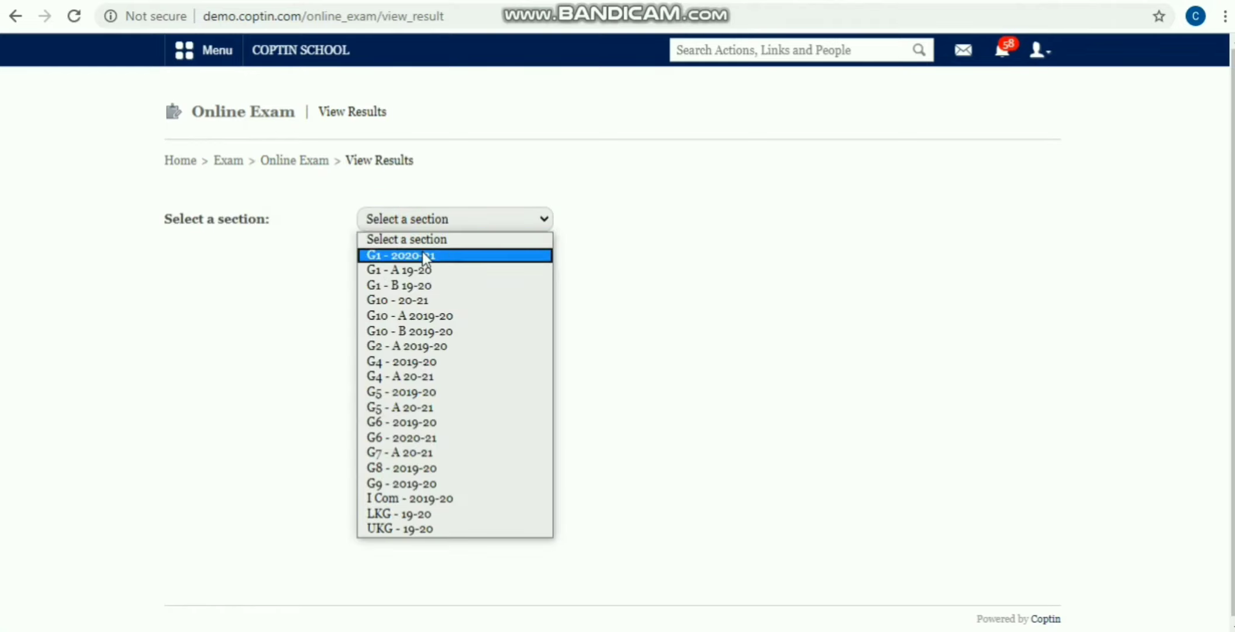
pyautogui.click(422, 255)
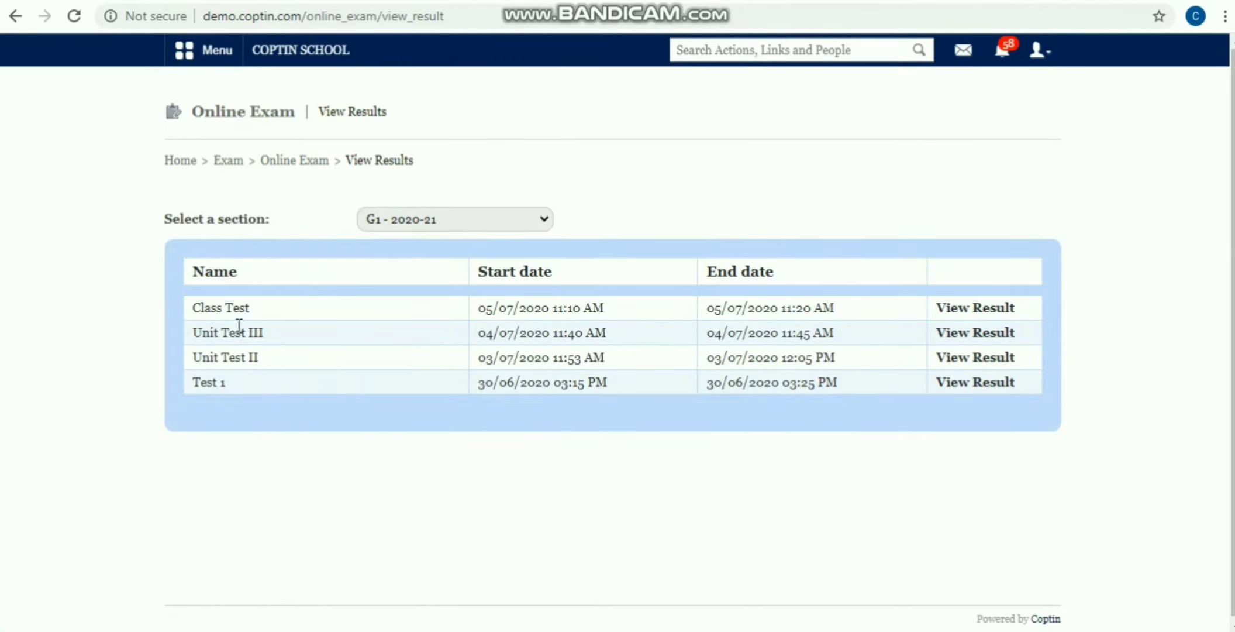
pyautogui.click(965, 313)
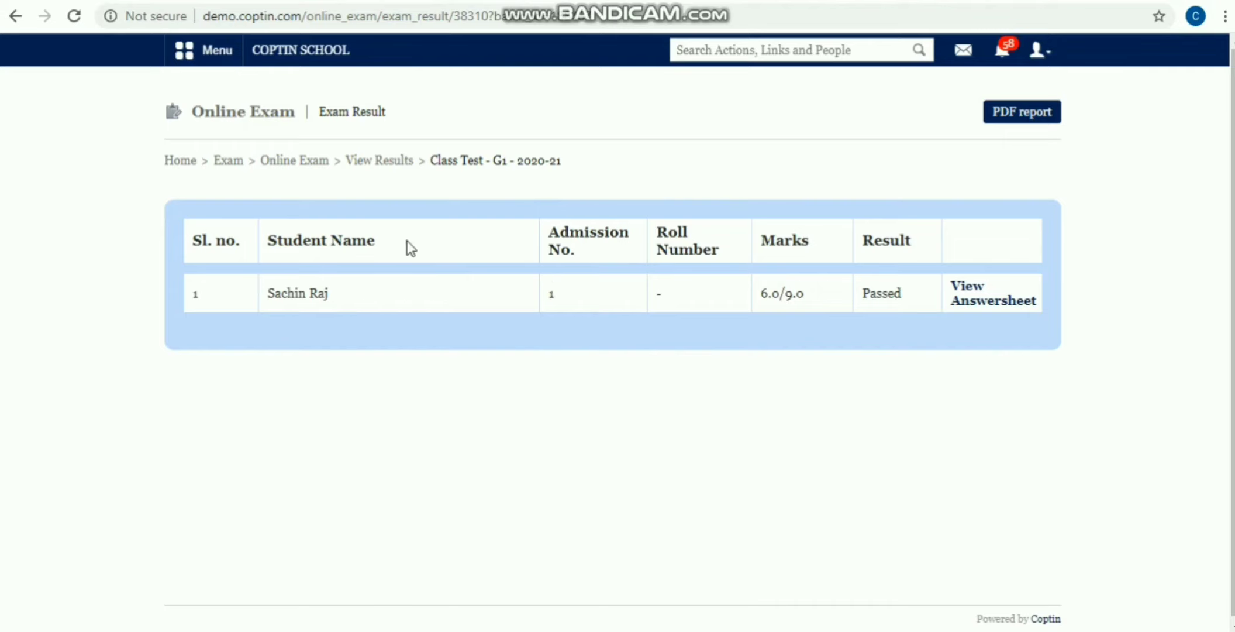
# Step: Look through the student's answersheet, then go back to the Class Test results table
pyautogui.click(971, 300)
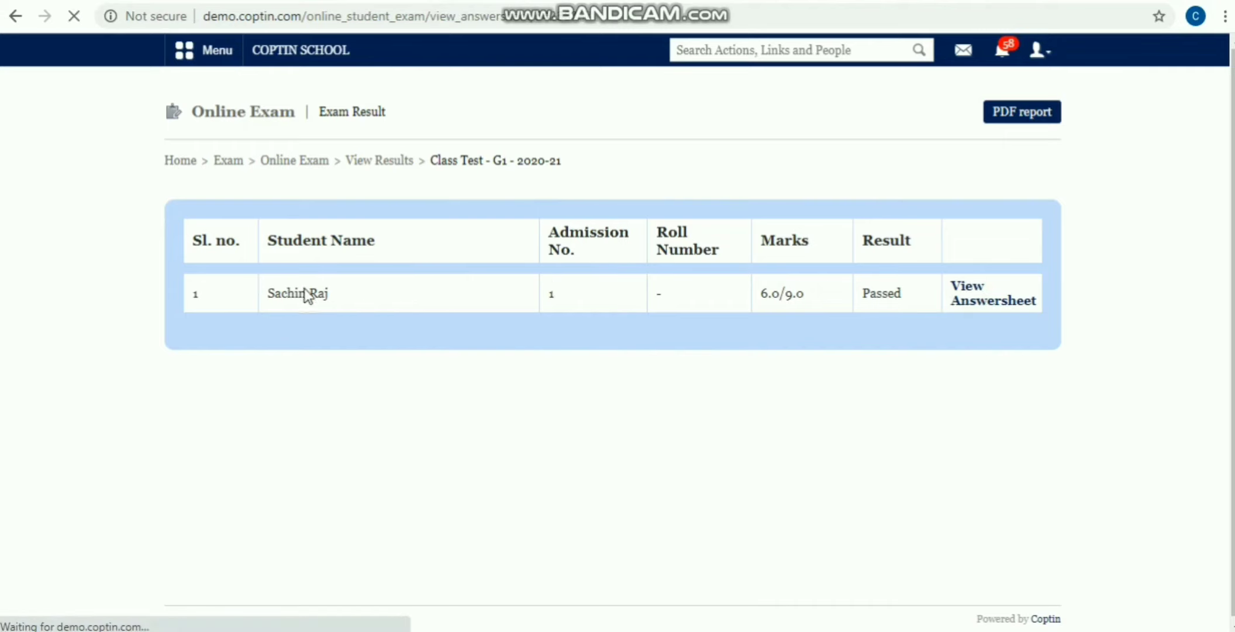
pyautogui.scroll(-6, 362, 308)
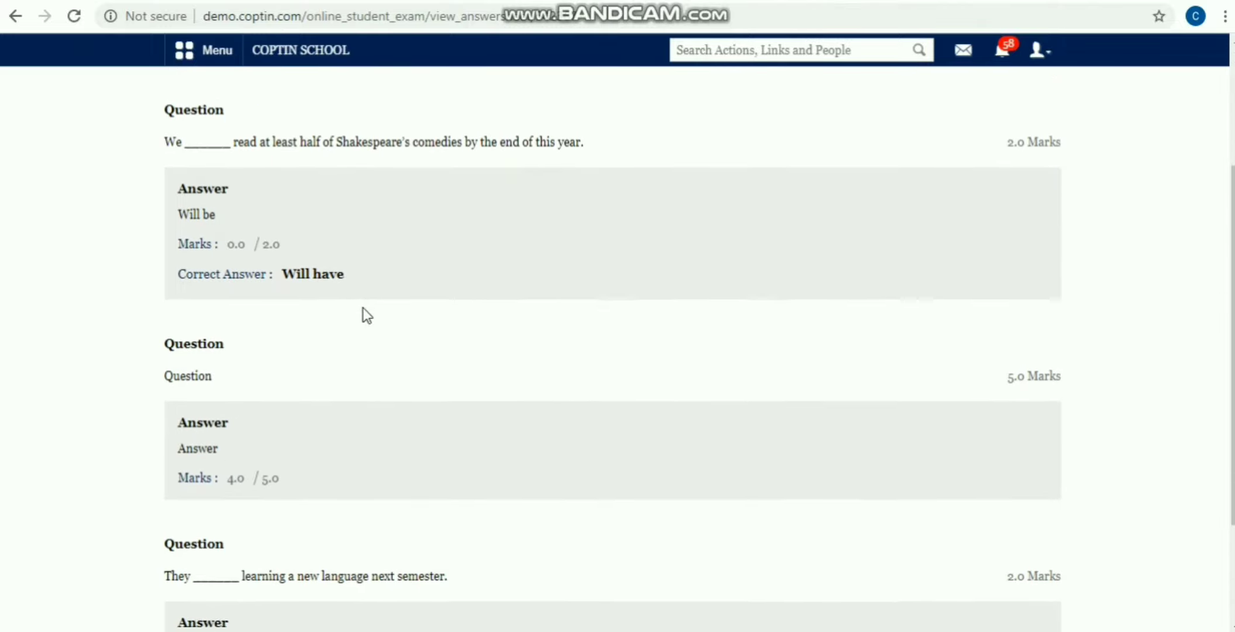
pyautogui.hotkey('alt', 'Left')
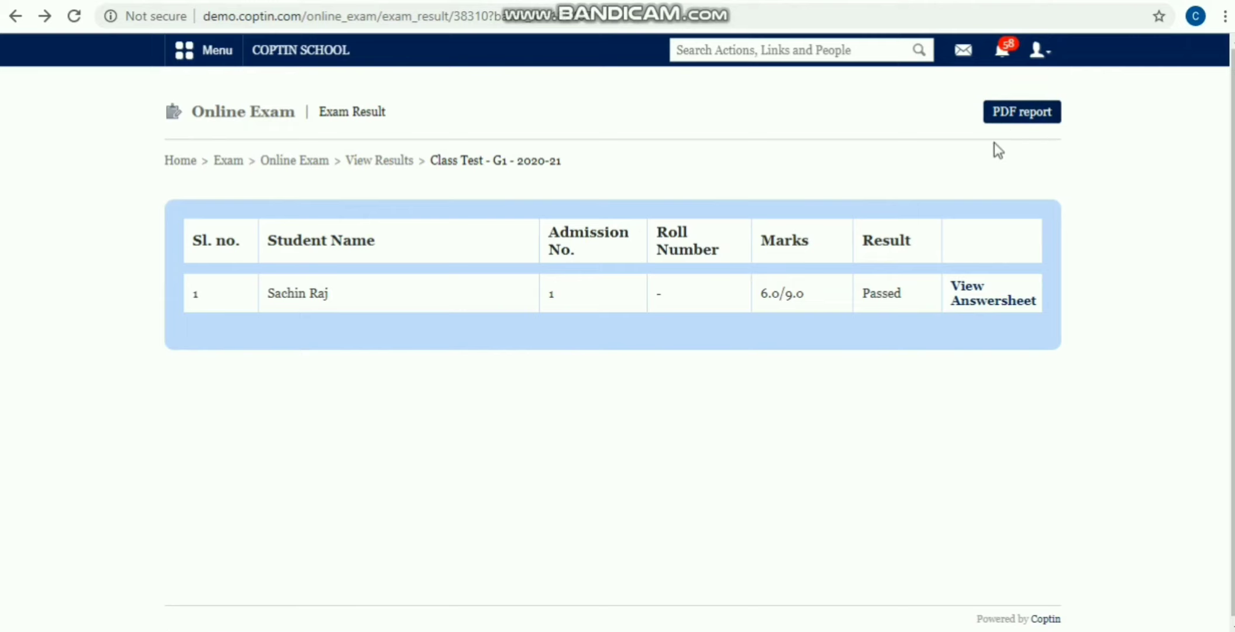
pyautogui.click(365, 164)
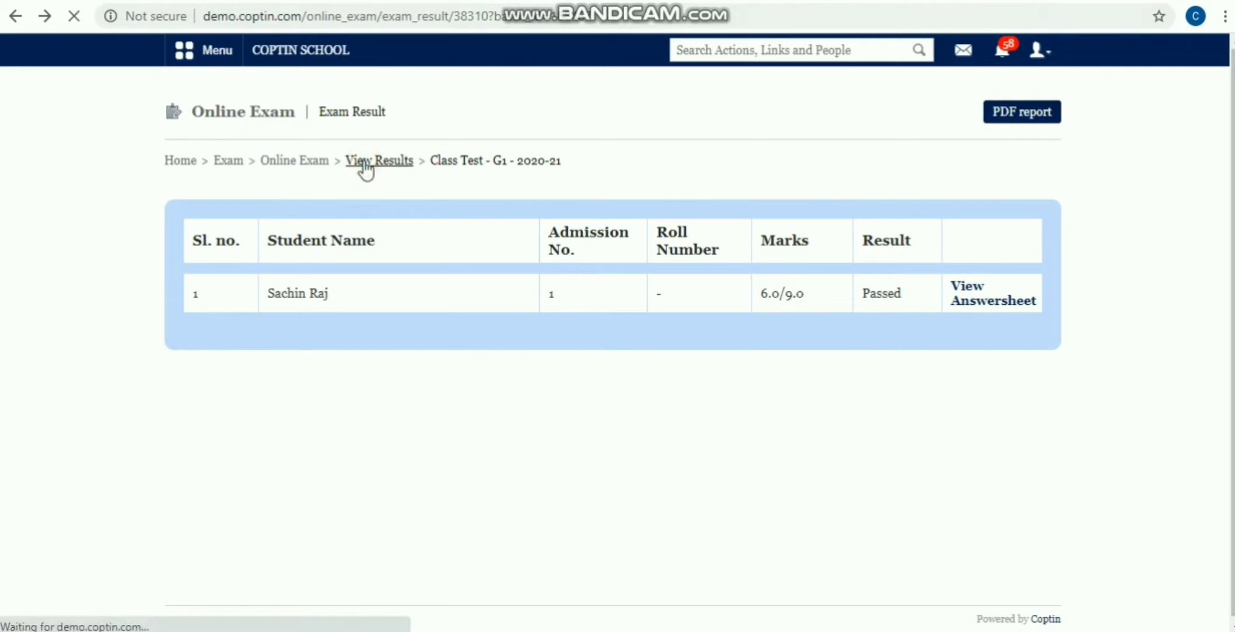
# Step: On Reset Exam, select section G1 - 2020-21 and the Class Test exam
pyautogui.click(323, 160)
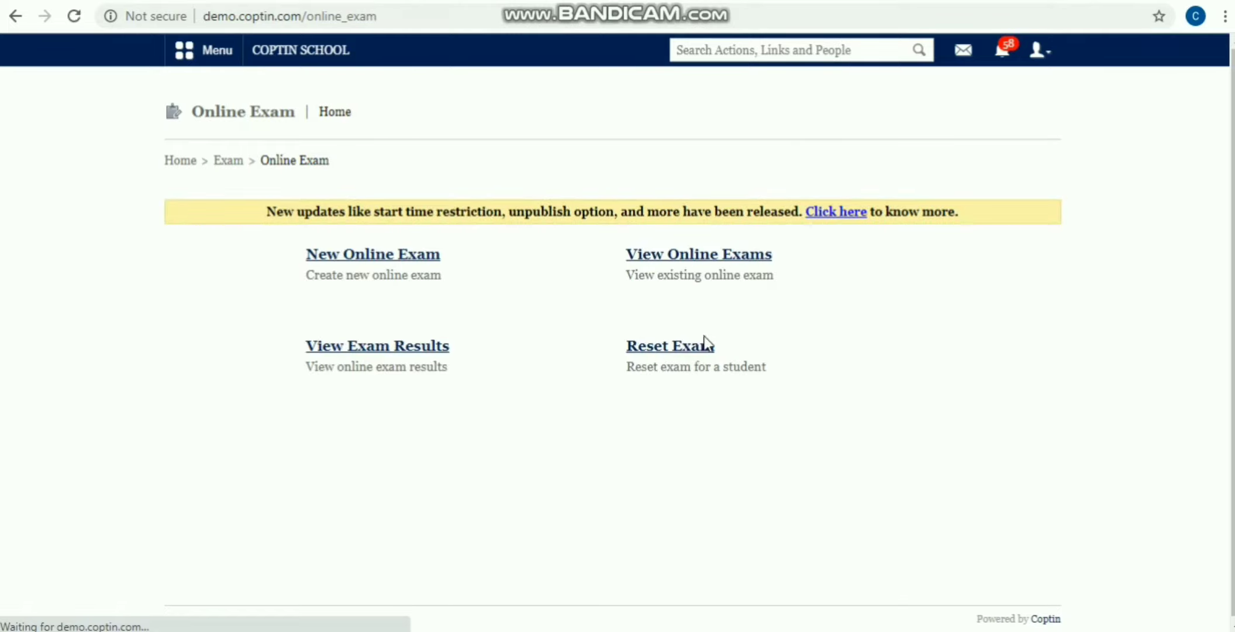
pyautogui.click(671, 345)
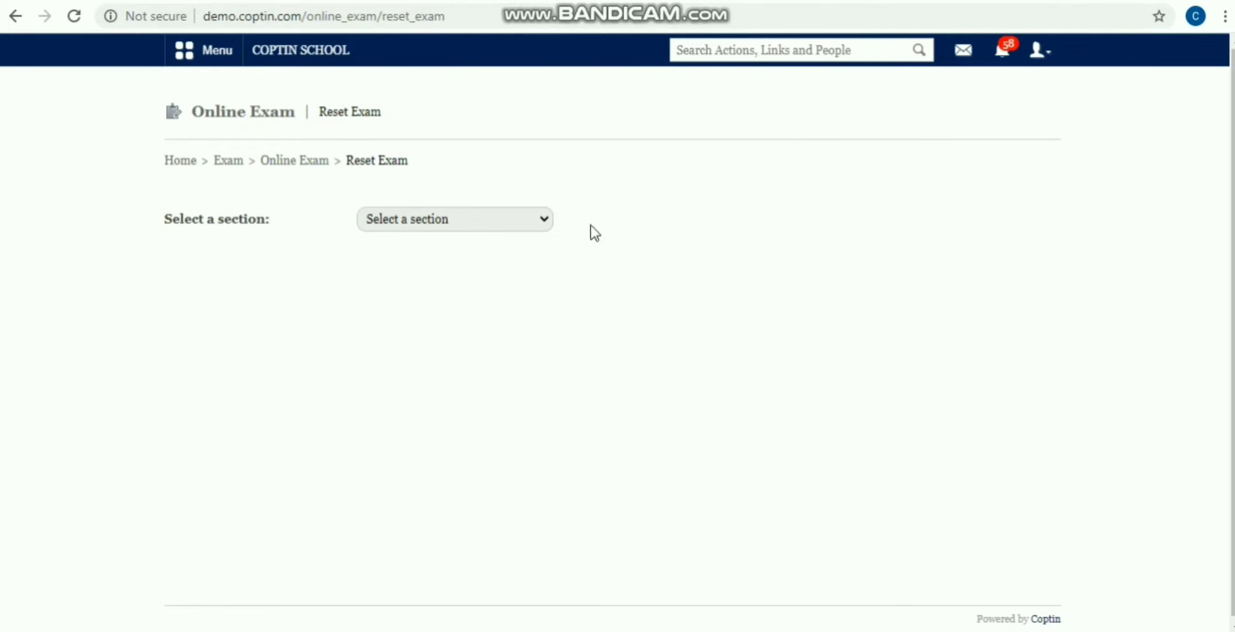
pyautogui.click(457, 219)
pyautogui.click(431, 253)
pyautogui.click(433, 258)
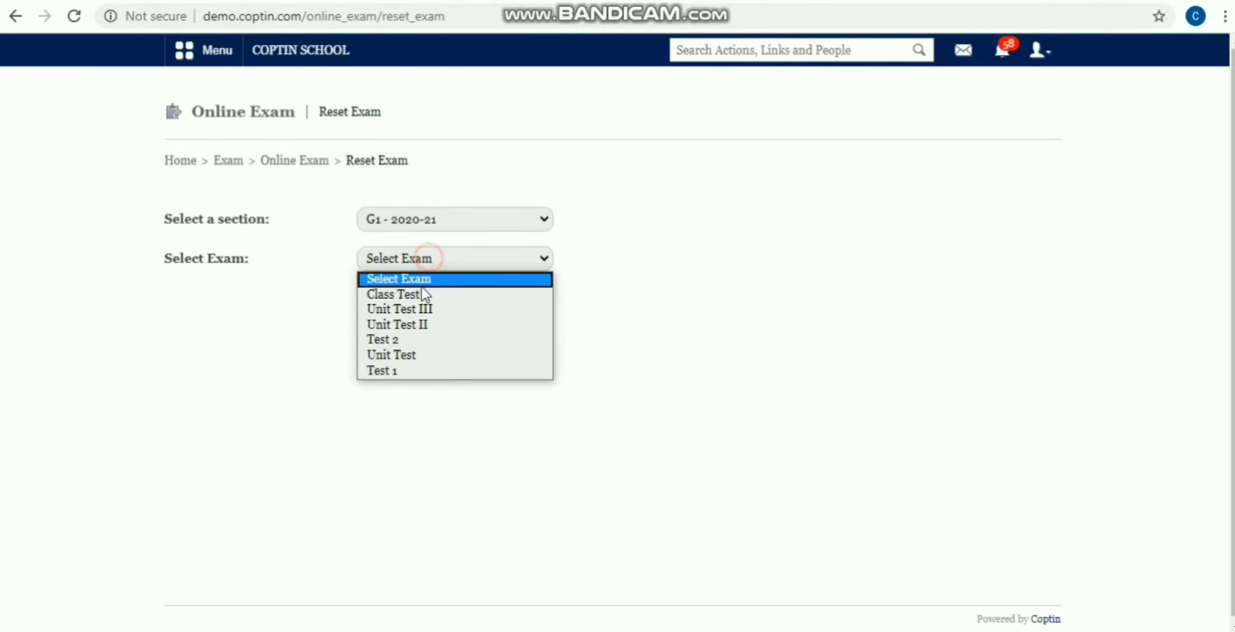
pyautogui.click(419, 294)
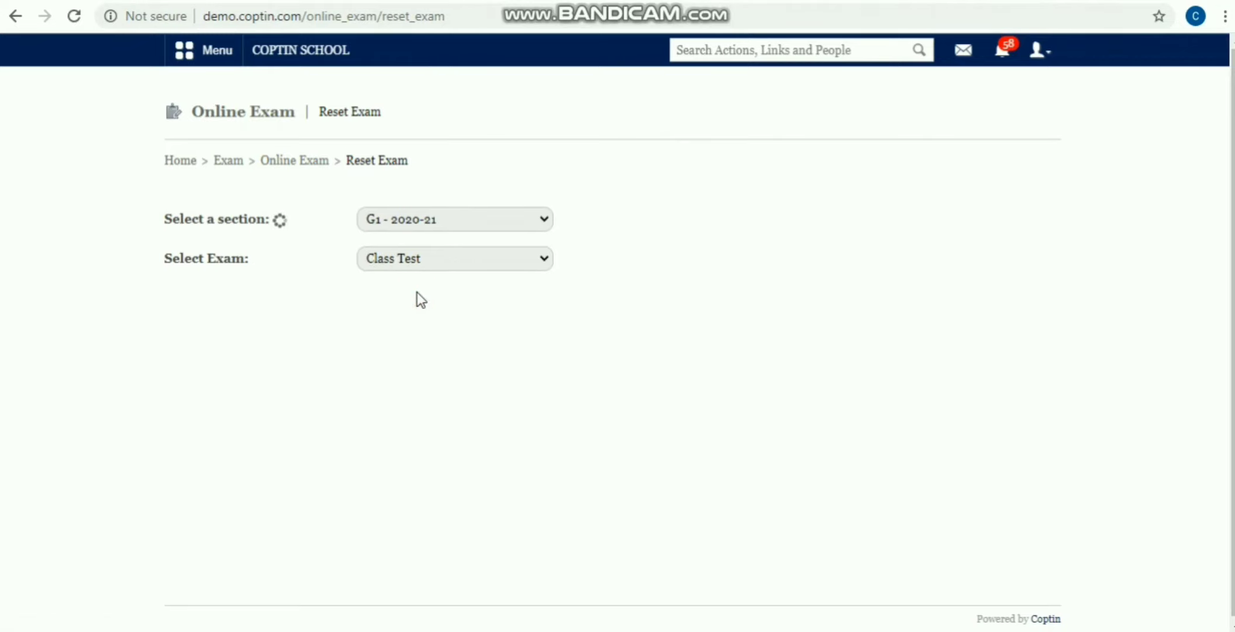
# Step: Reset the Class Test for the ticked student and return to Online Exam home
pyautogui.click(395, 414)
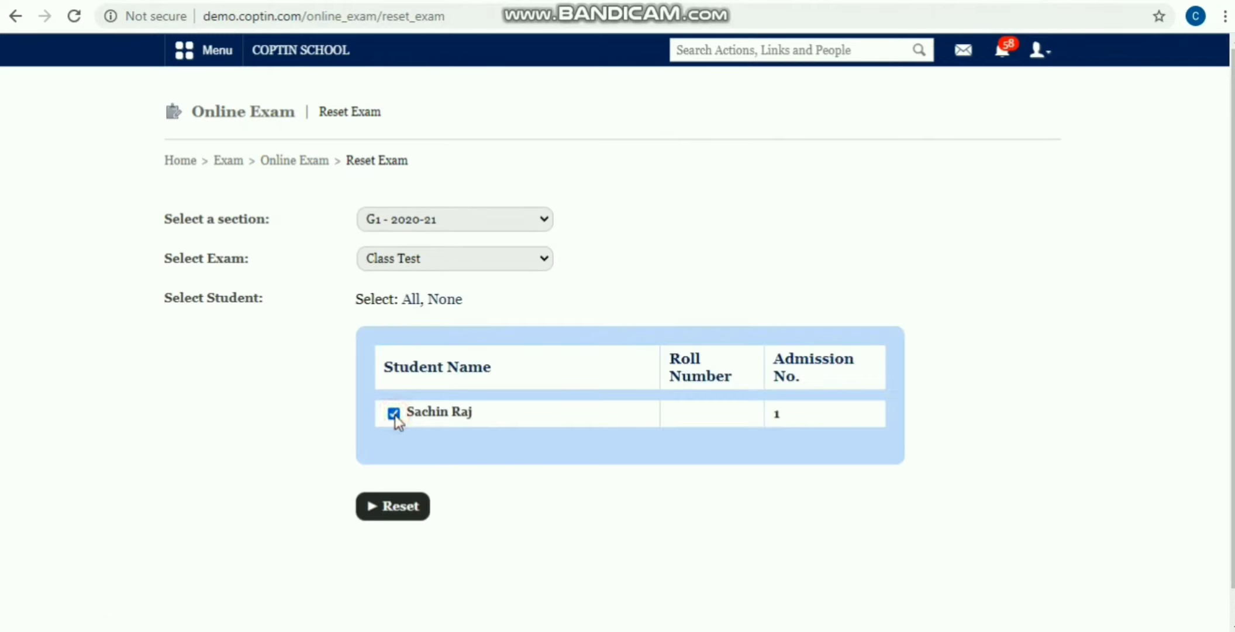
pyautogui.click(396, 513)
pyautogui.click(707, 138)
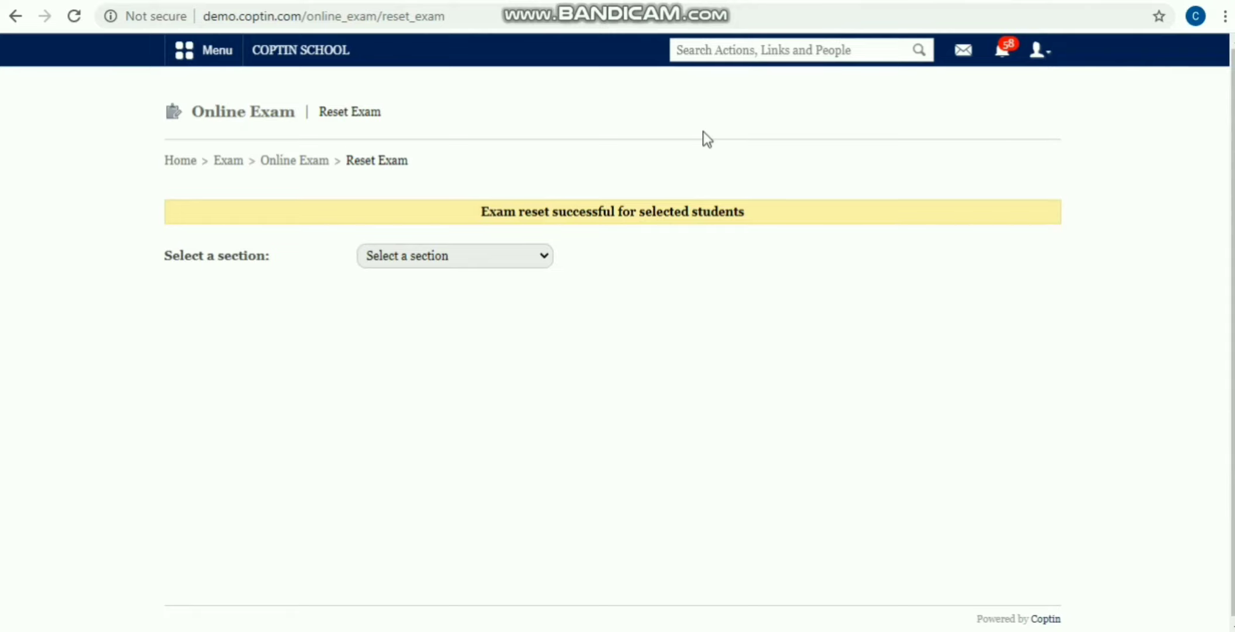
pyautogui.click(307, 161)
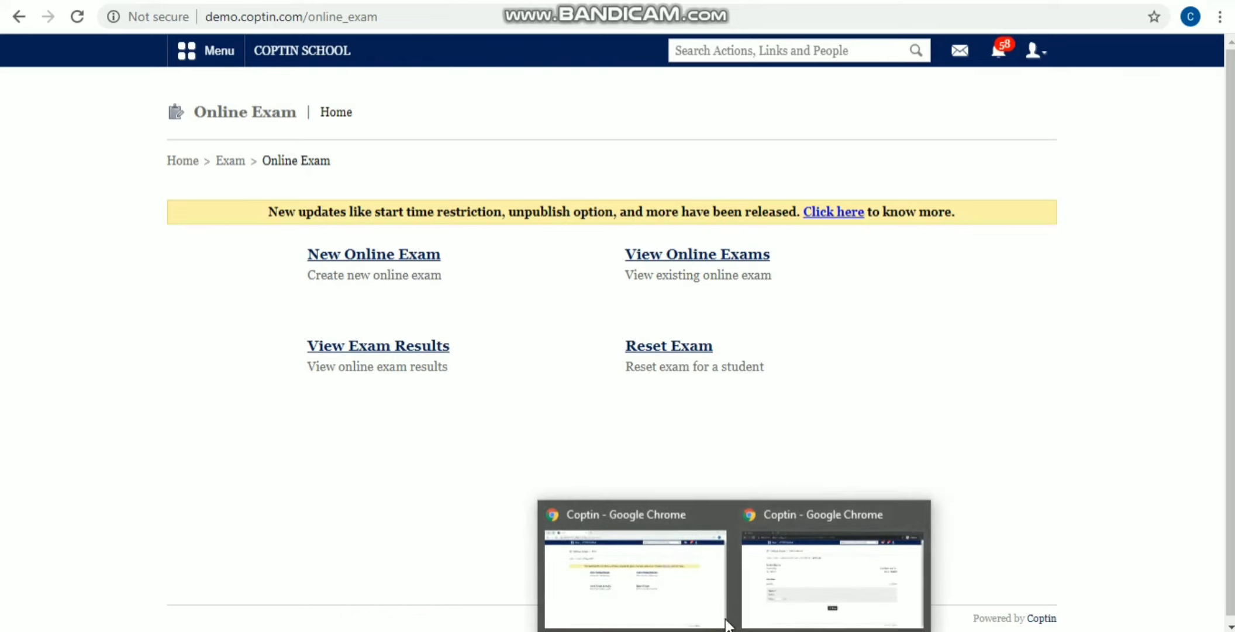
# Step: In the incognito window, log out and sign back in with the student's username and password
pyautogui.click(797, 583)
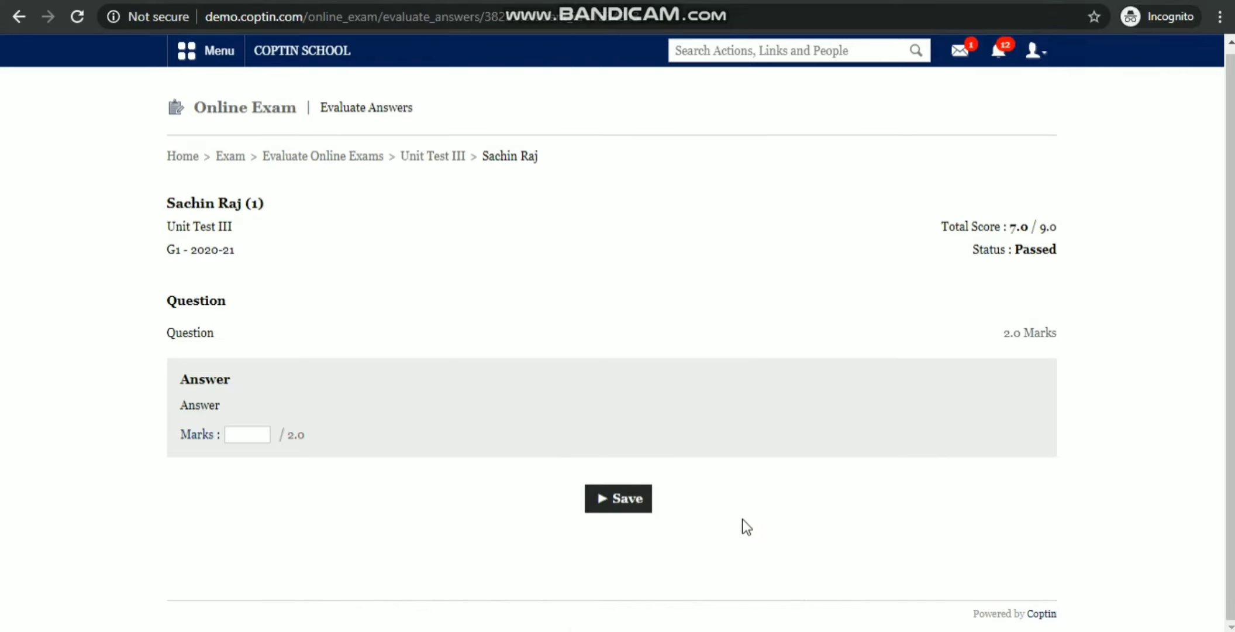
pyautogui.click(1034, 53)
pyautogui.click(1011, 138)
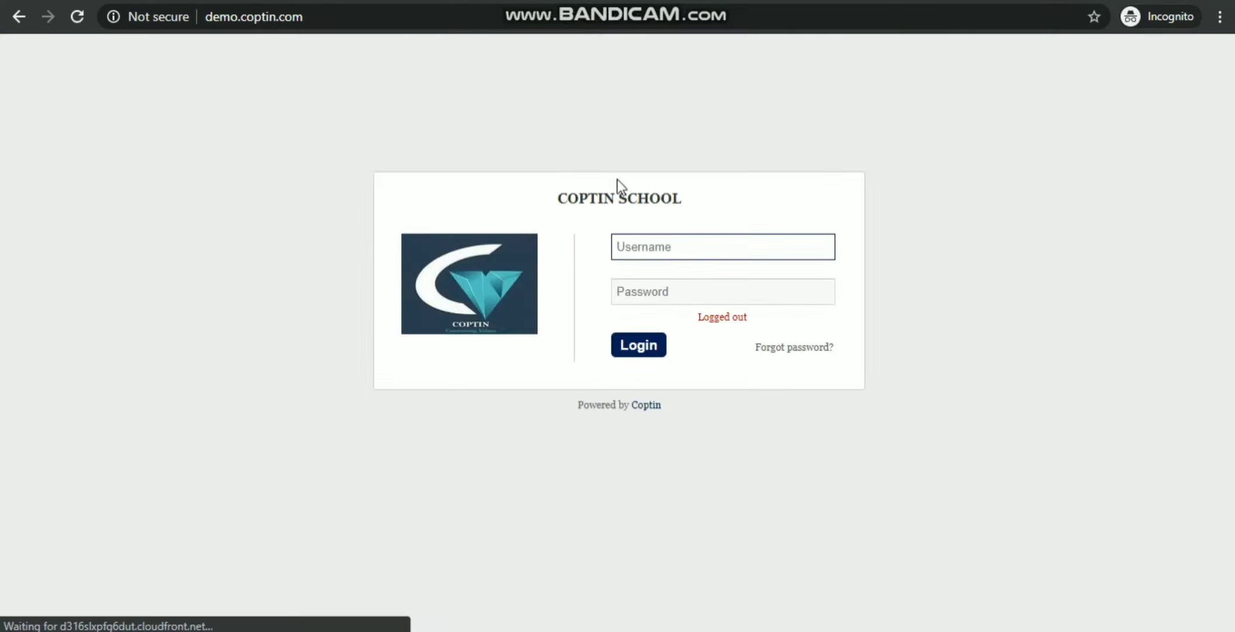
pyautogui.click(634, 252)
pyautogui.write('E')
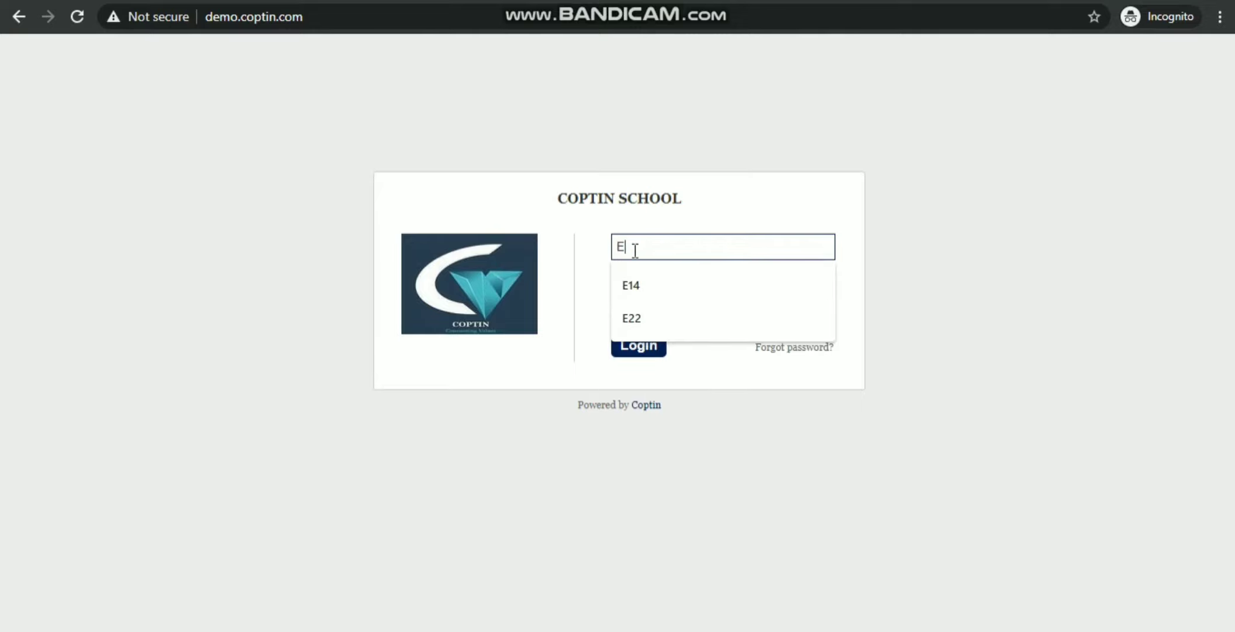
pyautogui.press('BackSpace')
pyautogui.write('1')
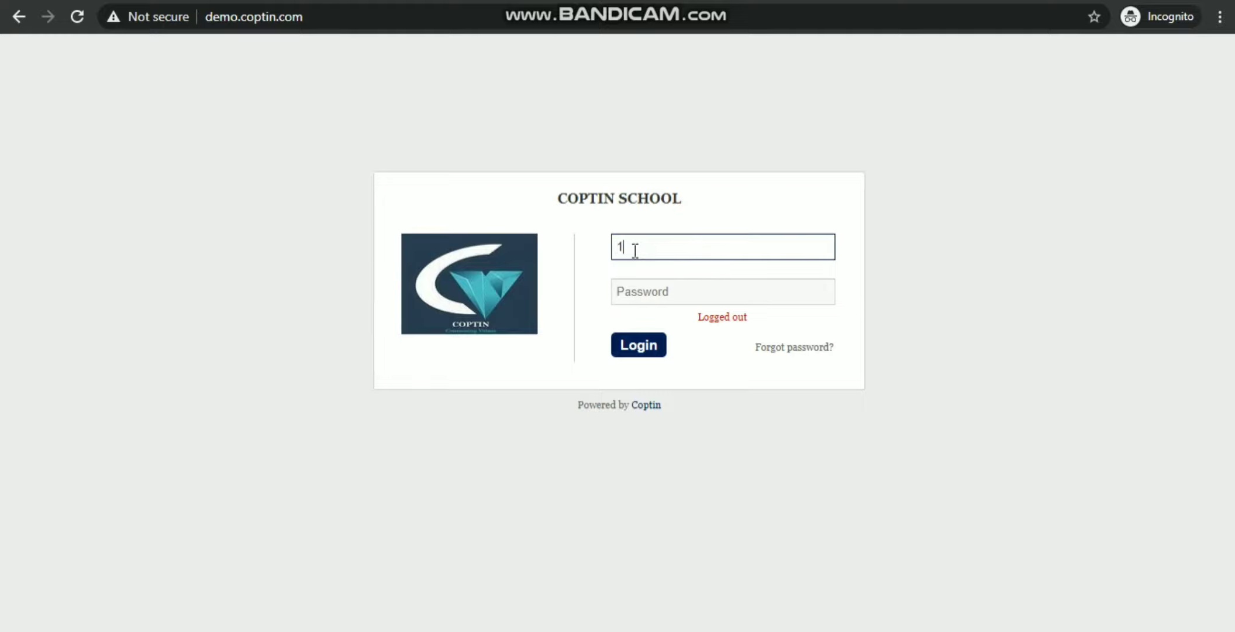
pyautogui.click(654, 299)
pyautogui.write('1111')
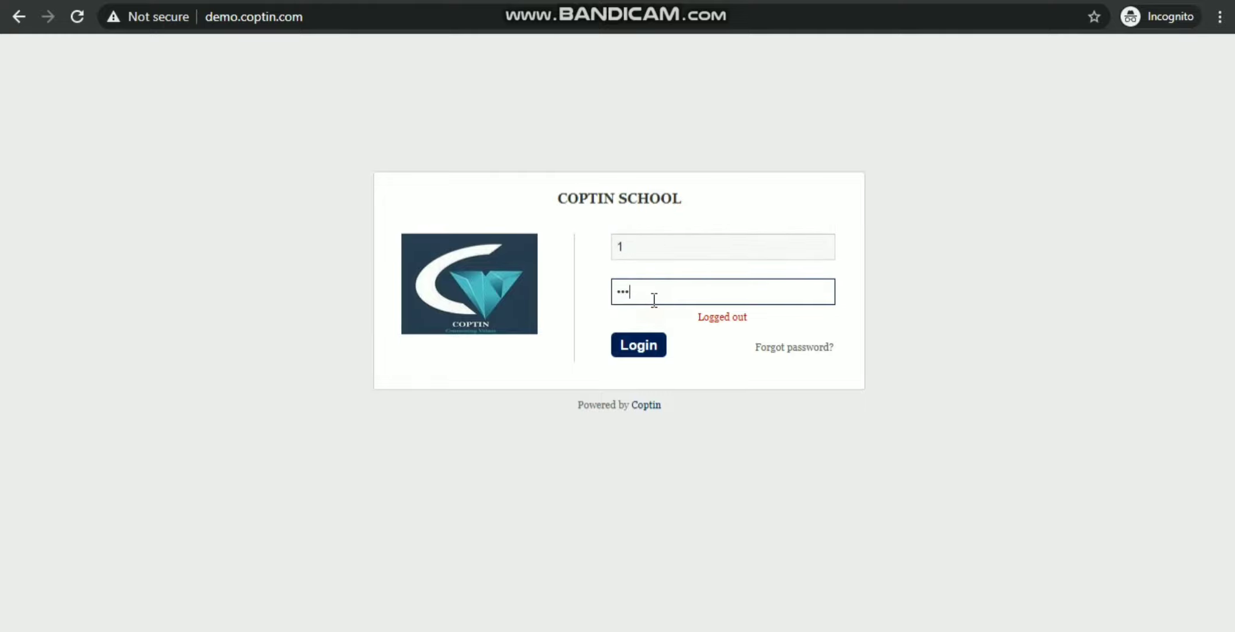
pyautogui.click(661, 353)
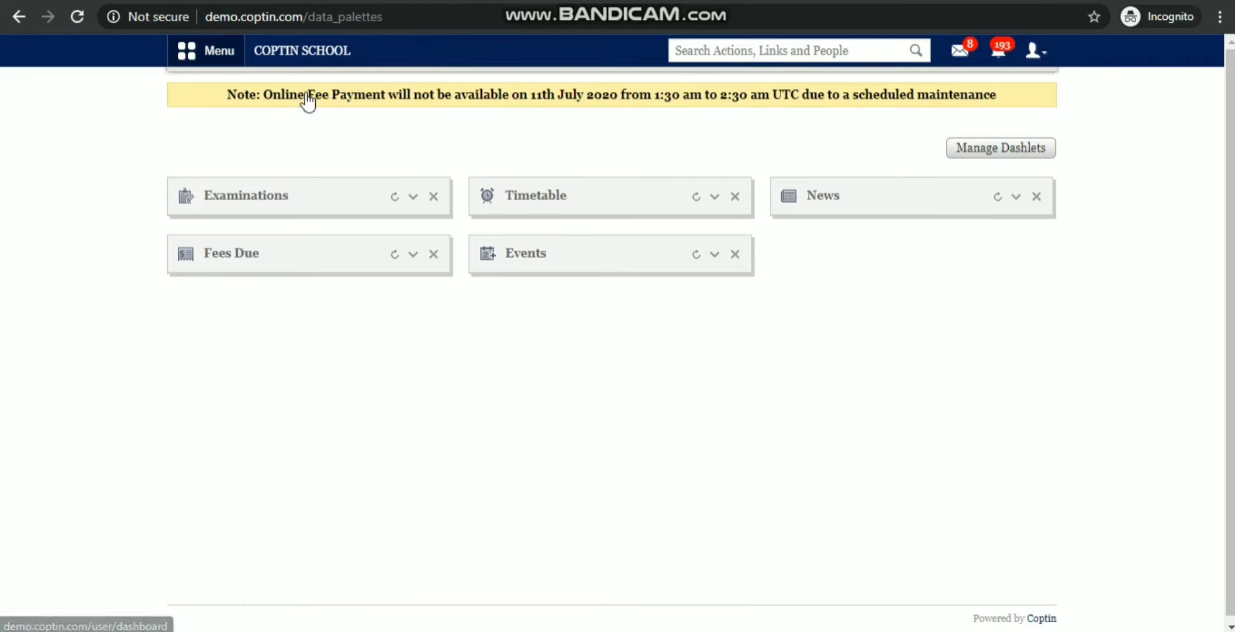
# Step: Under Academics > Online Exam, open View Results and review the Unit Test II answersheet
pyautogui.click(305, 94)
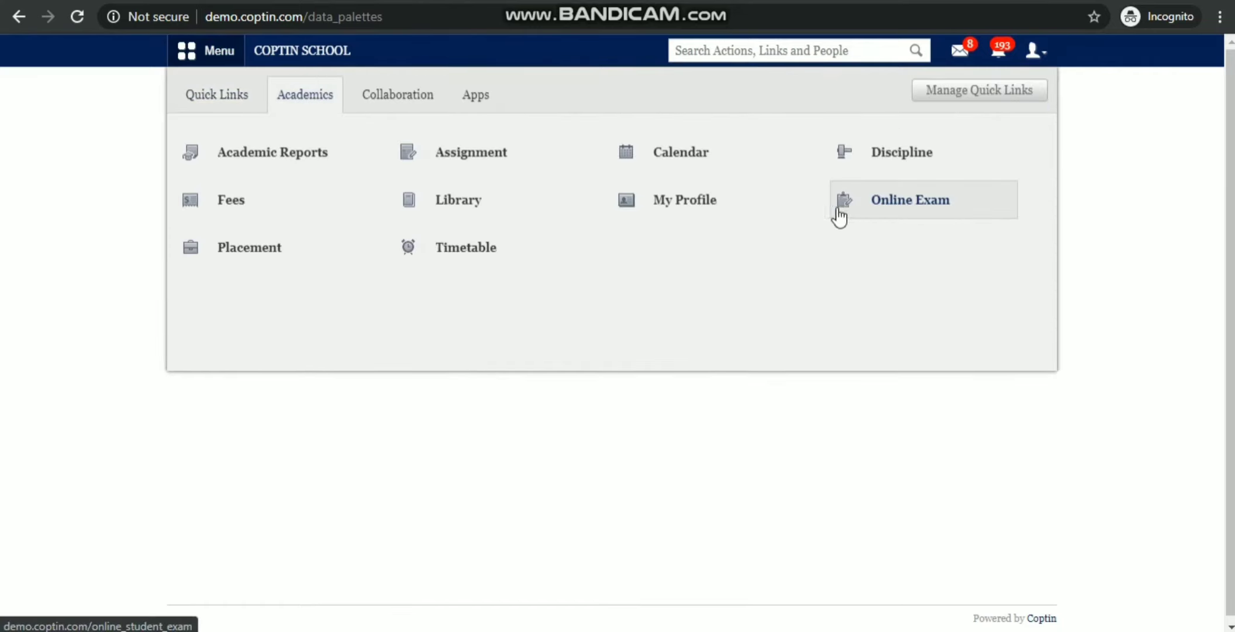
pyautogui.click(895, 212)
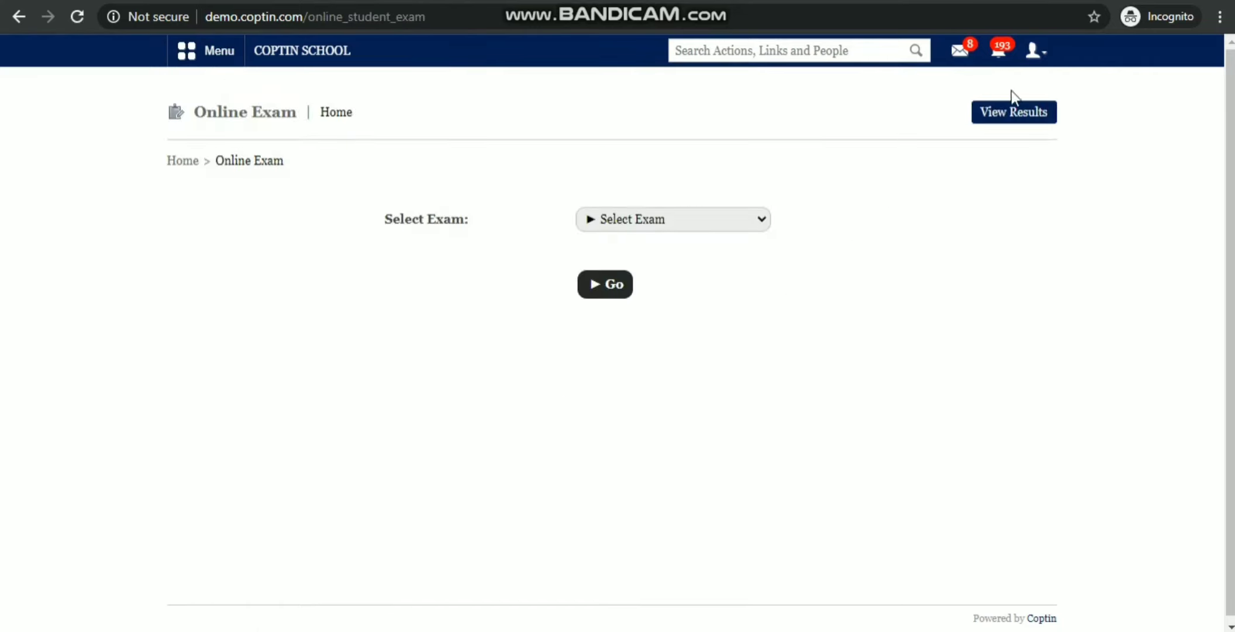
pyautogui.click(1034, 117)
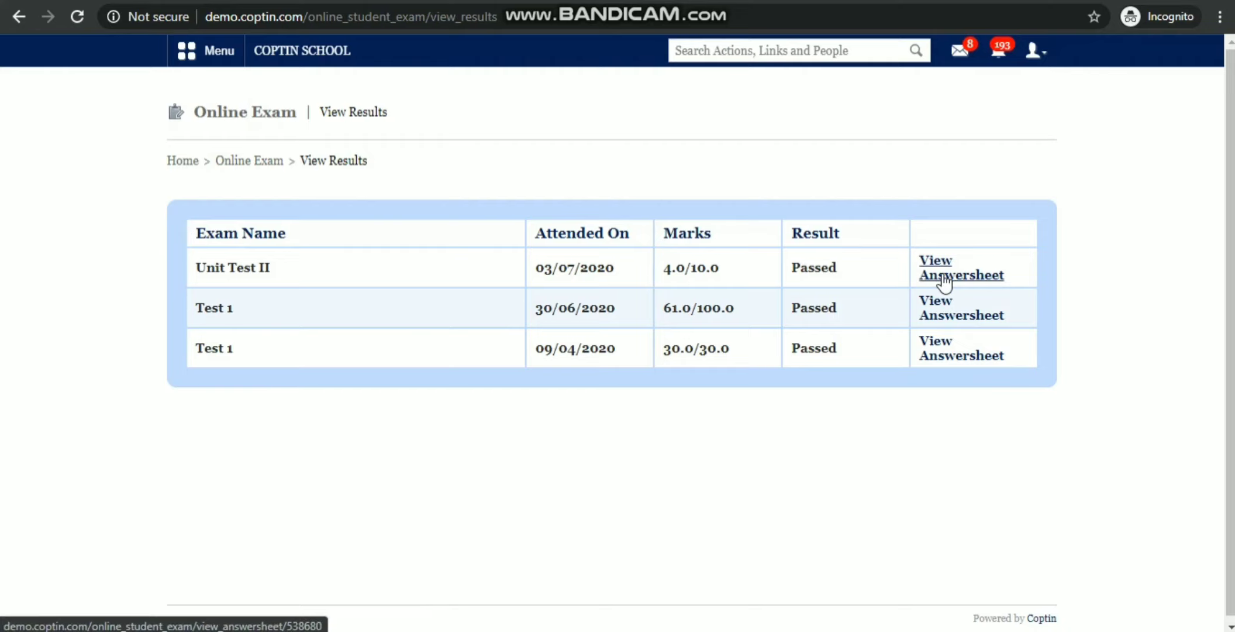
pyautogui.click(945, 283)
pyautogui.scroll(-3, 585, 322)
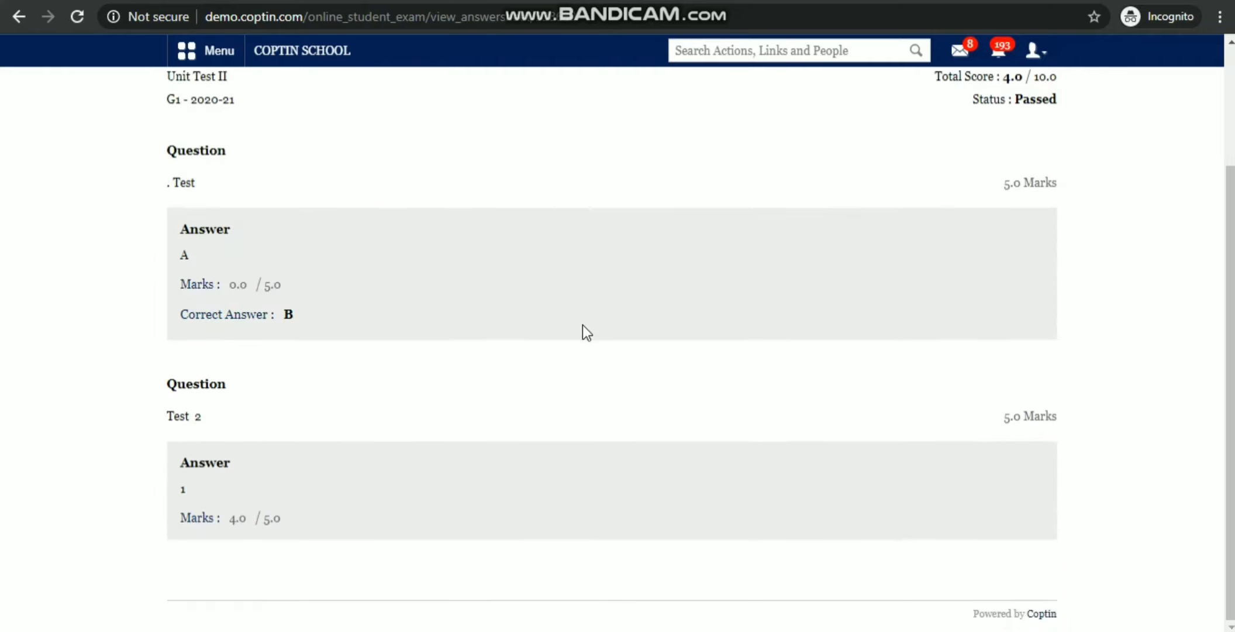
pyautogui.scroll(3, 584, 343)
pyautogui.scroll(-3, 584, 343)
pyautogui.scroll(3, 584, 344)
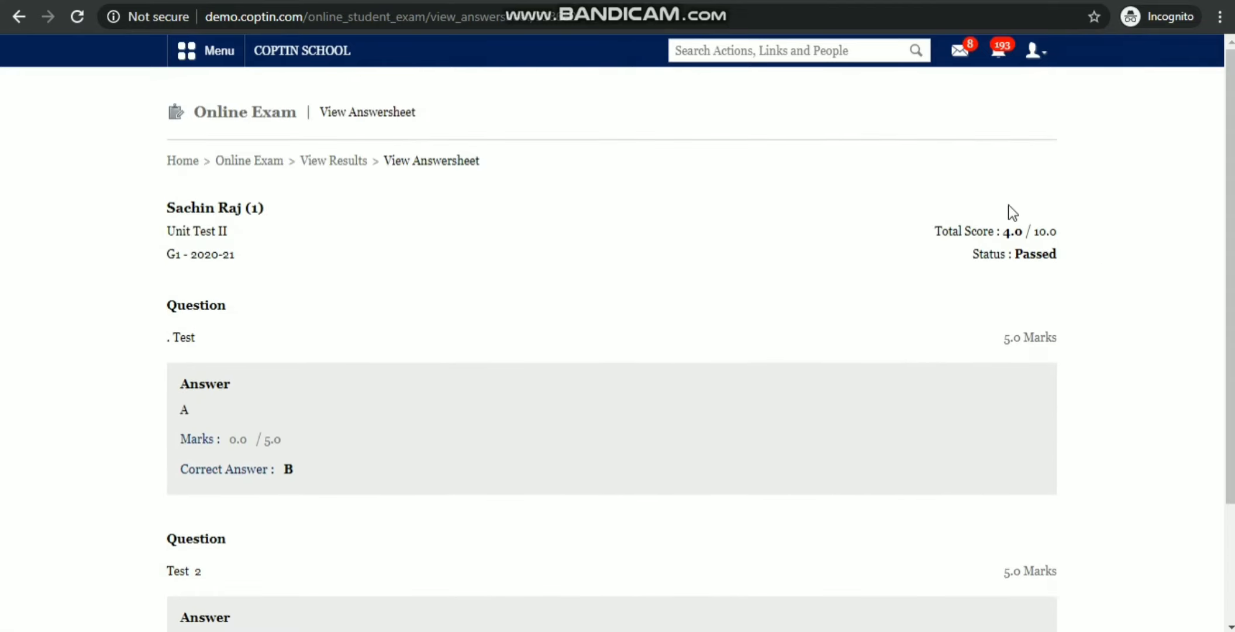